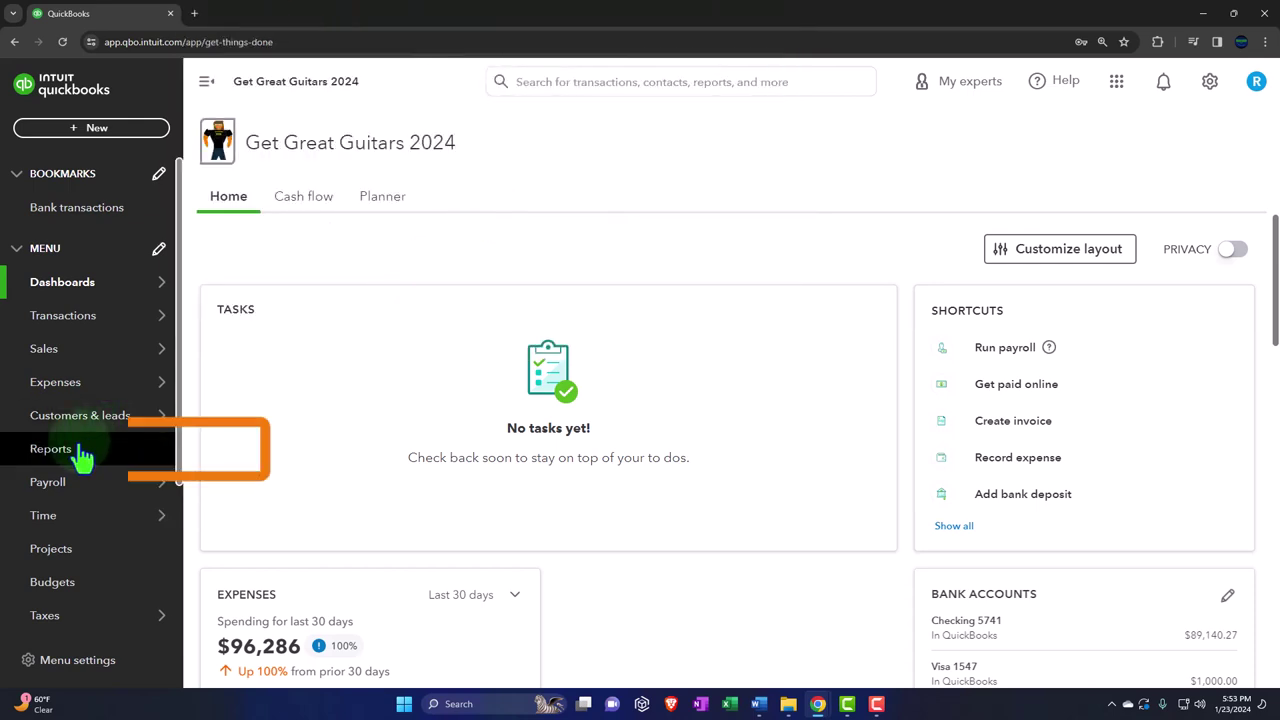
Open the favorite Balance Sheet, Profit and Loss and Trial Balance reports, each in its own browser tab.
{"action": "left_click", "coordinate": [118, 450]}
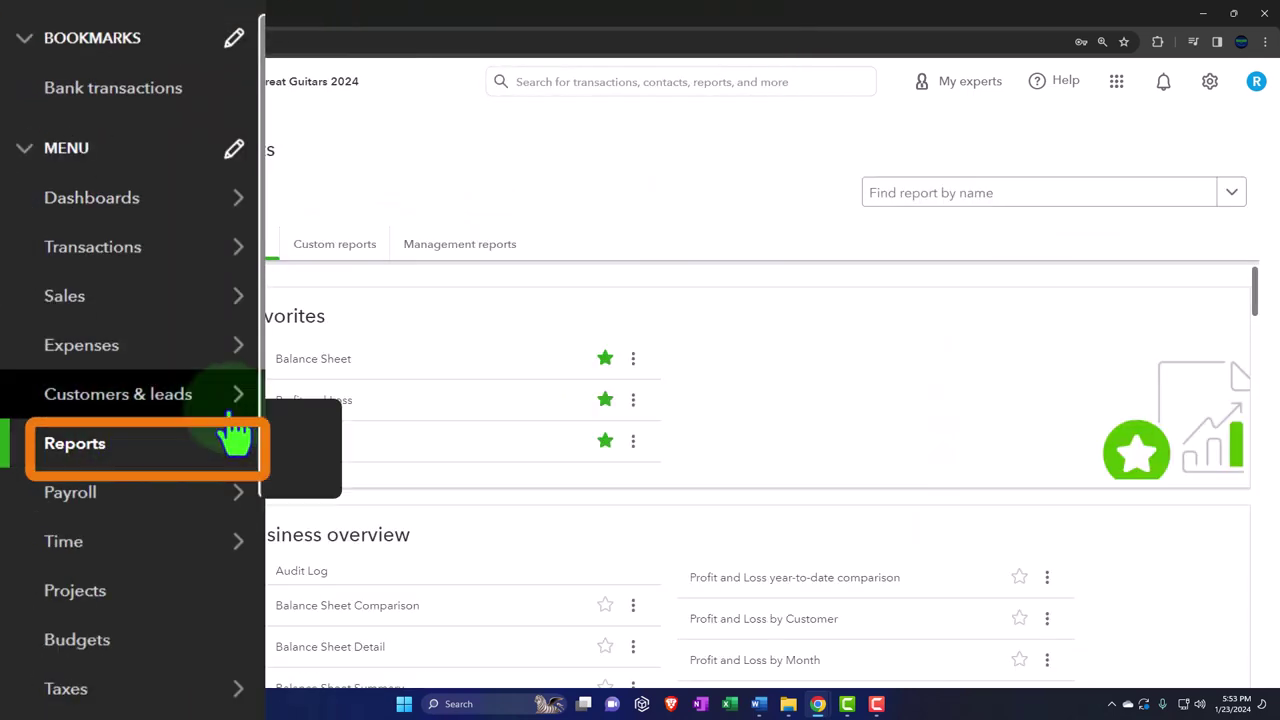
{"action": "right_click", "coordinate": [290, 366]}
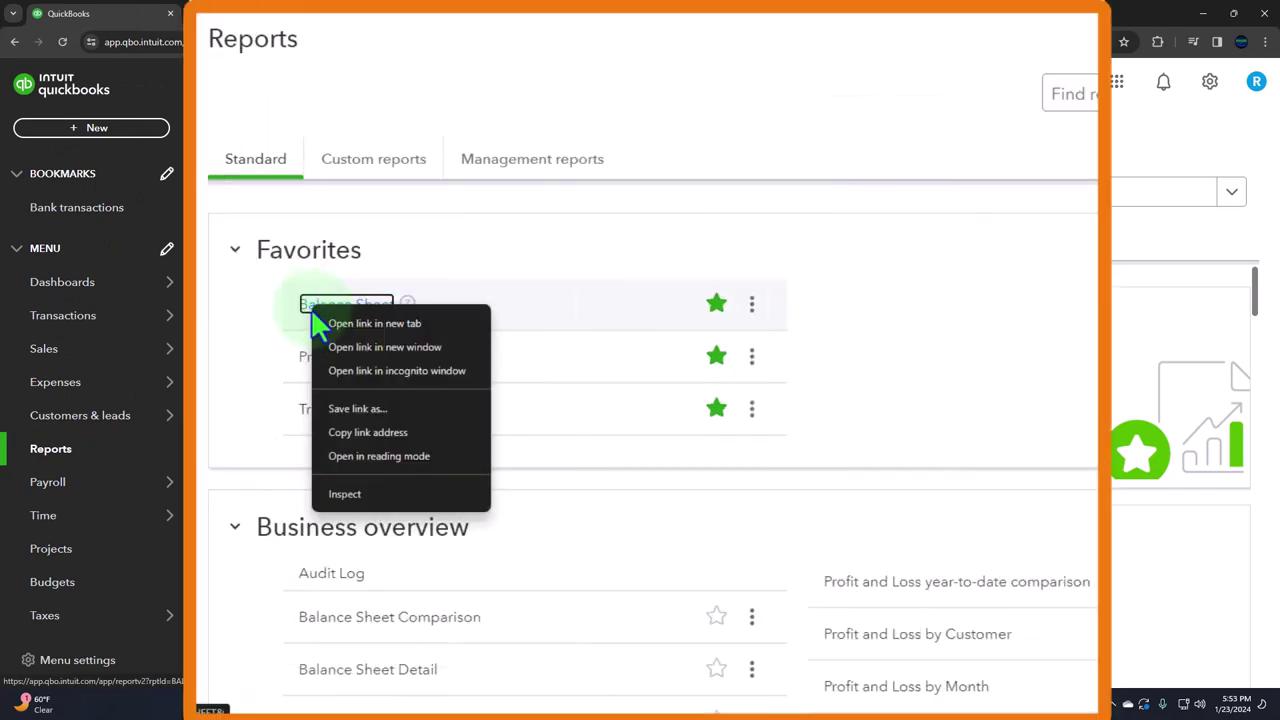
{"action": "left_click", "coordinate": [419, 320]}
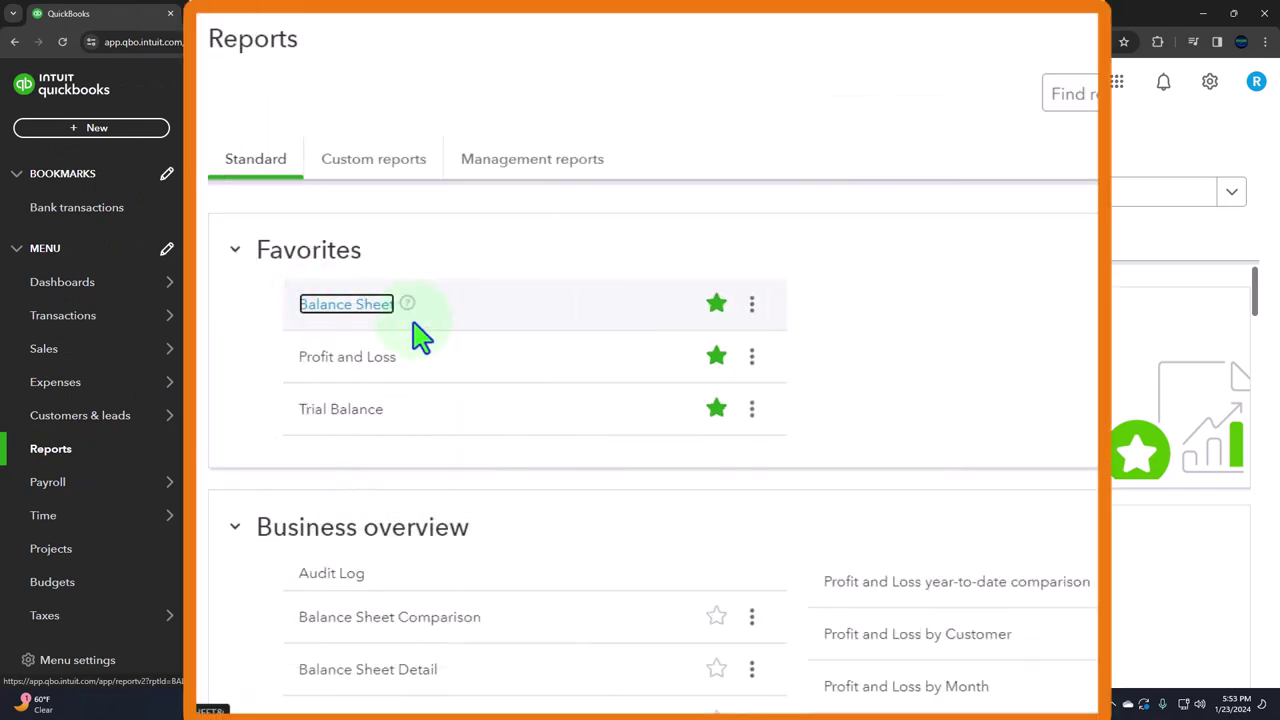
{"action": "right_click", "coordinate": [381, 368]}
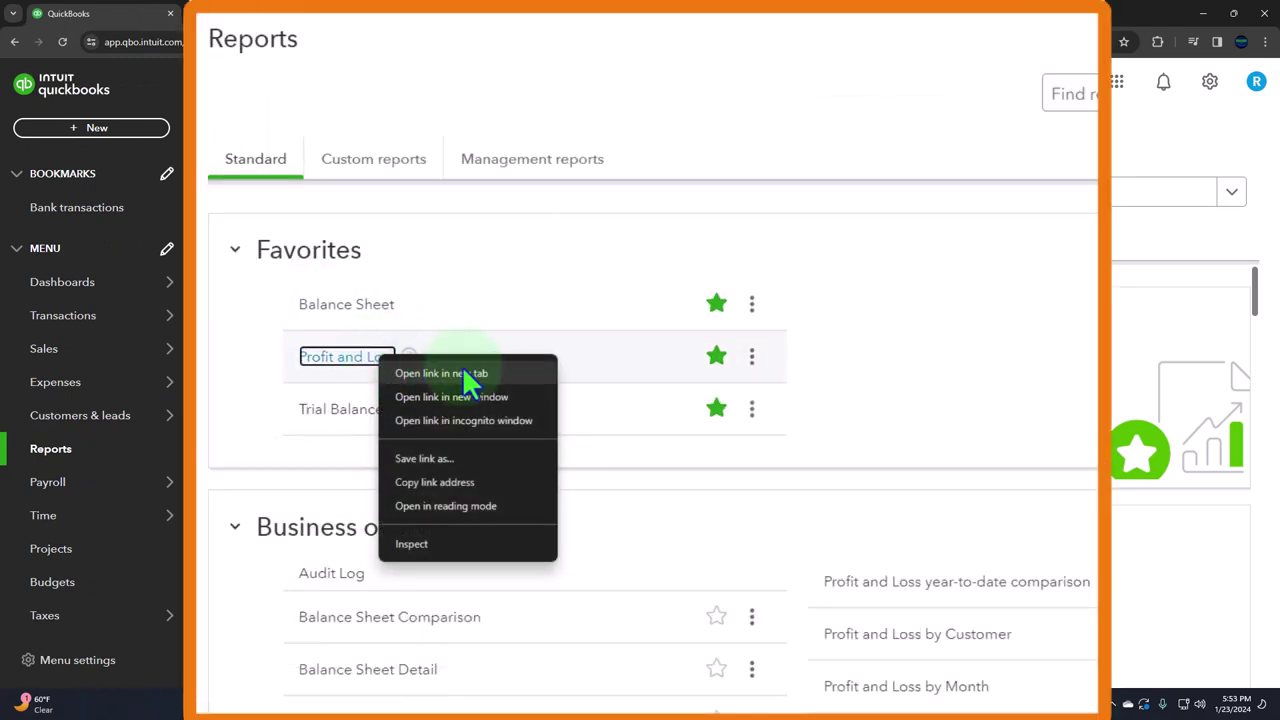
{"action": "left_click", "coordinate": [491, 372]}
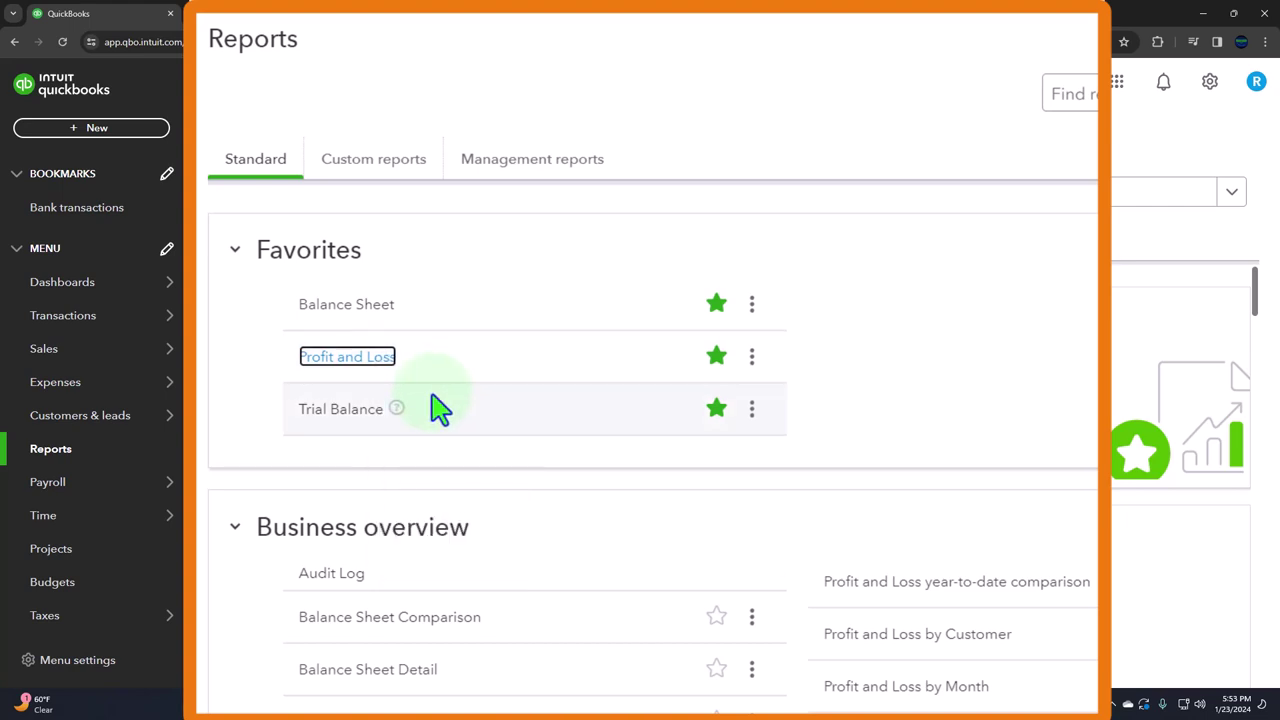
{"action": "right_click", "coordinate": [362, 427]}
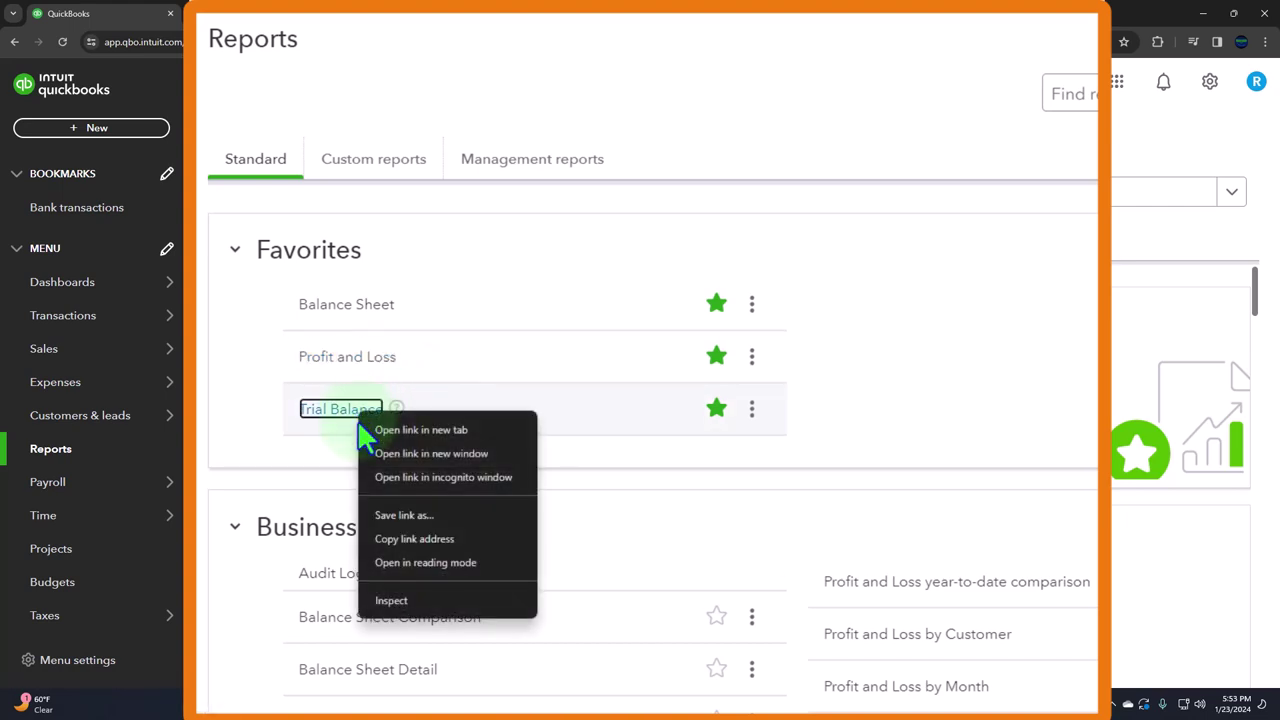
{"action": "left_click", "coordinate": [454, 429]}
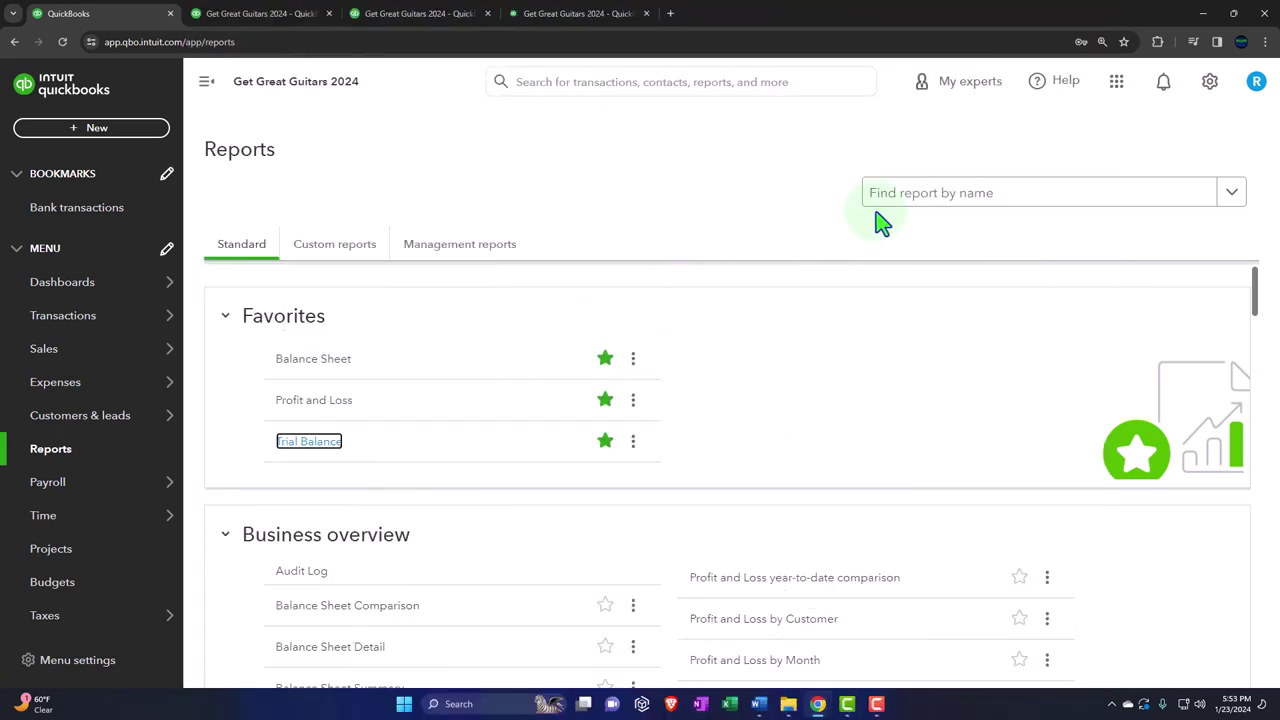
Run the Balance Sheet for 01/01/2024 to 01/31/2024, with the side navigation collapsed.
{"action": "left_click", "coordinate": [268, 14]}
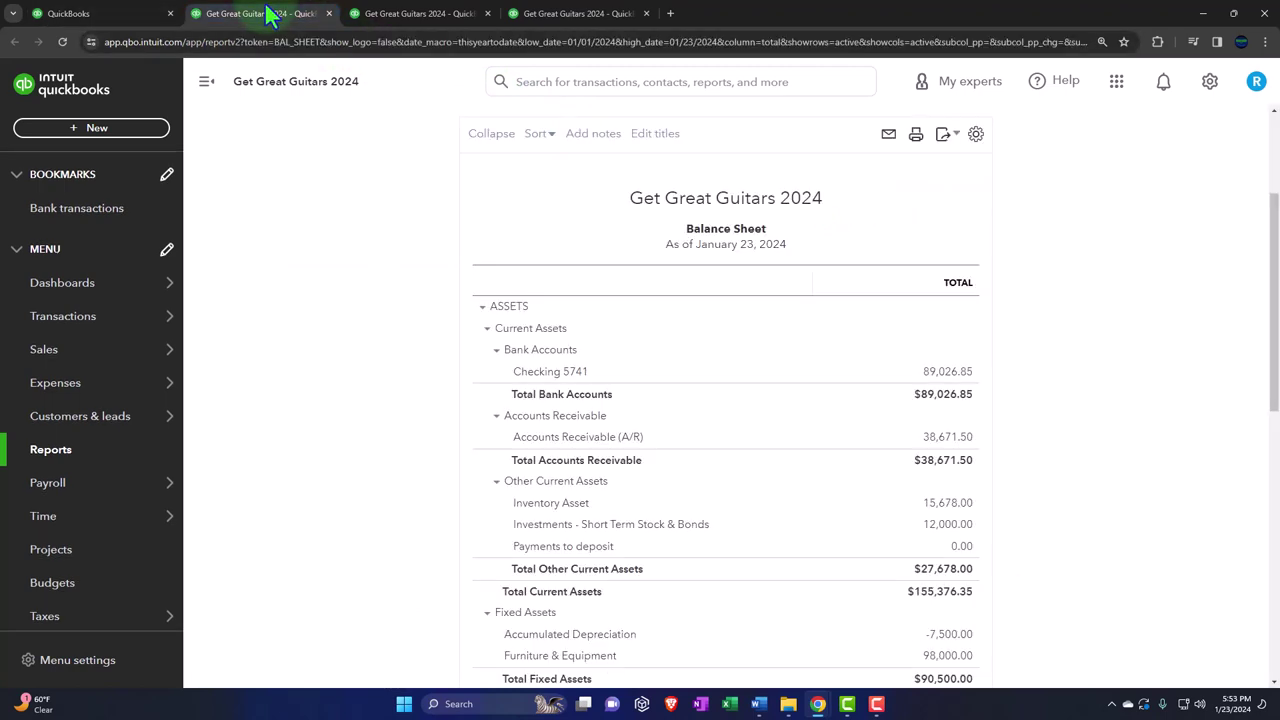
{"action": "left_click", "coordinate": [206, 81]}
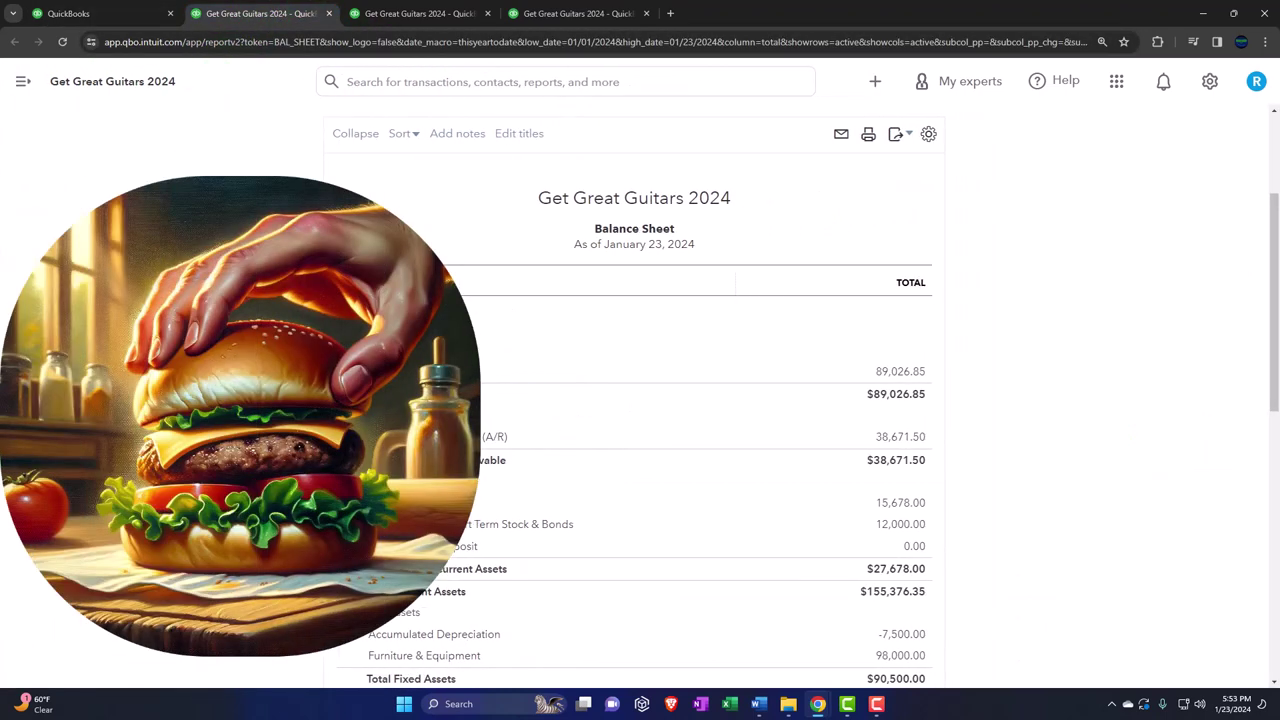
{"action": "scroll", "coordinate": [160, 280], "scroll_direction": "up", "scroll_amount": 3}
{"action": "left_click", "coordinate": [258, 220]}
{"action": "type", "text": "01/01/2024"}
{"action": "key", "text": "Tab"}
{"action": "type", "text": "01/31/"}
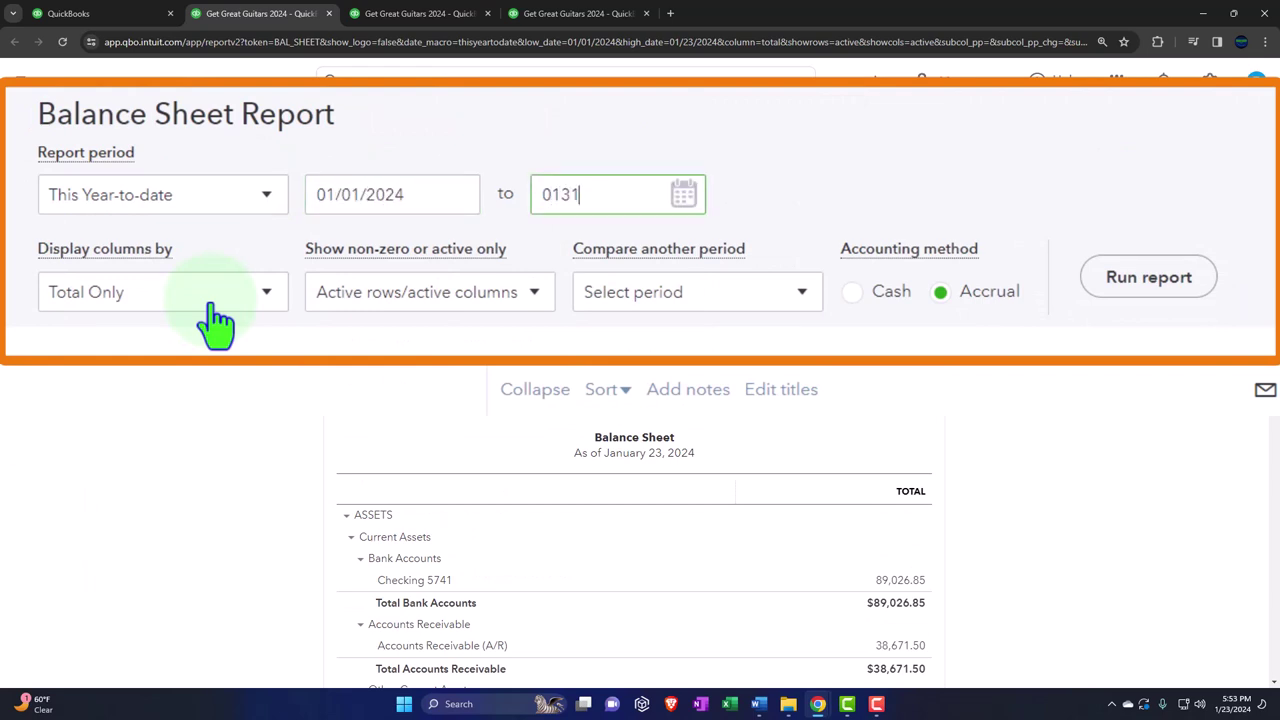
{"action": "type", "text": "2024"}
{"action": "key", "text": "Tab"}
{"action": "left_click", "coordinate": [760, 268]}
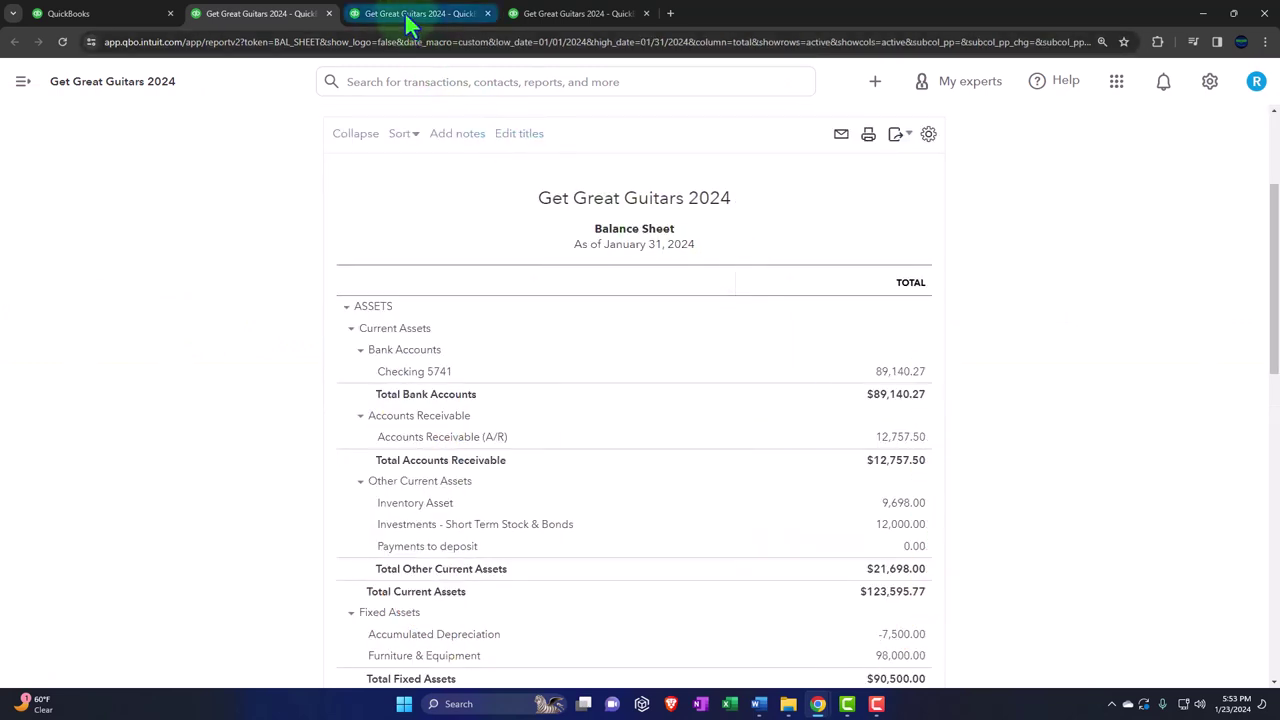
Run the Profit and Loss report for 01/01/2024 to 01/31/2024, with the side navigation collapsed.
{"action": "left_click", "coordinate": [410, 15]}
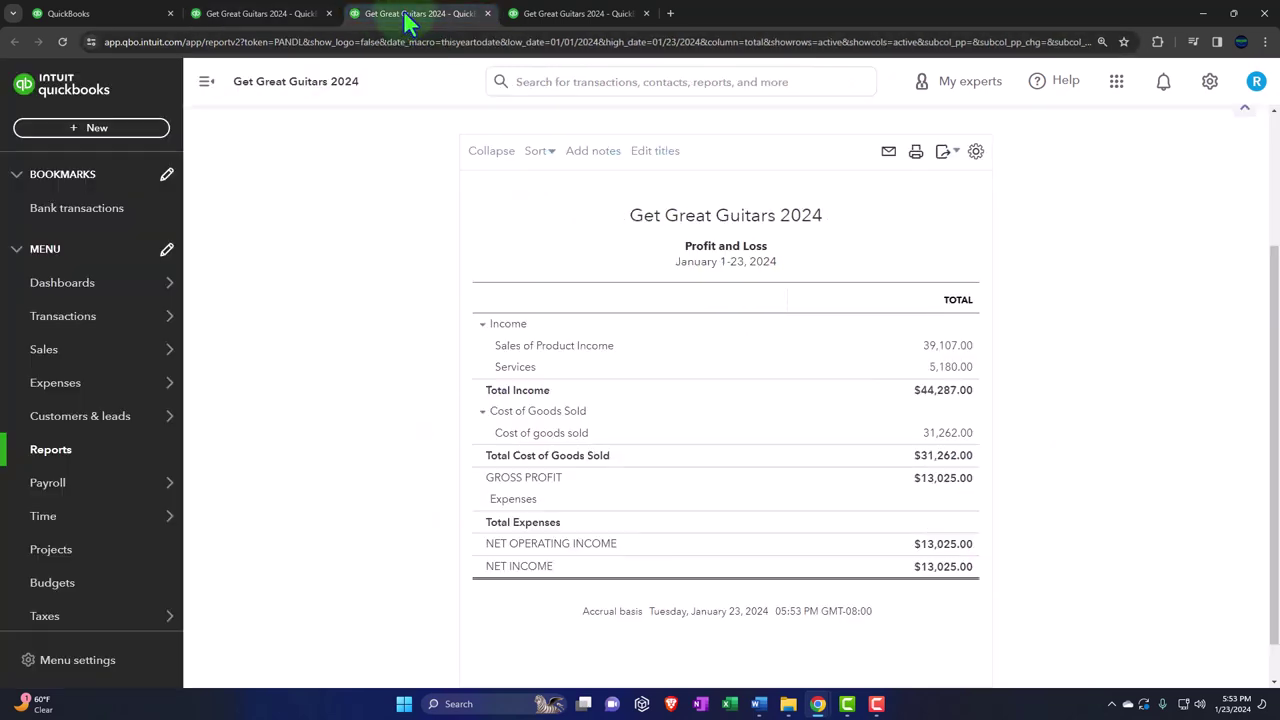
{"action": "left_click", "coordinate": [204, 84]}
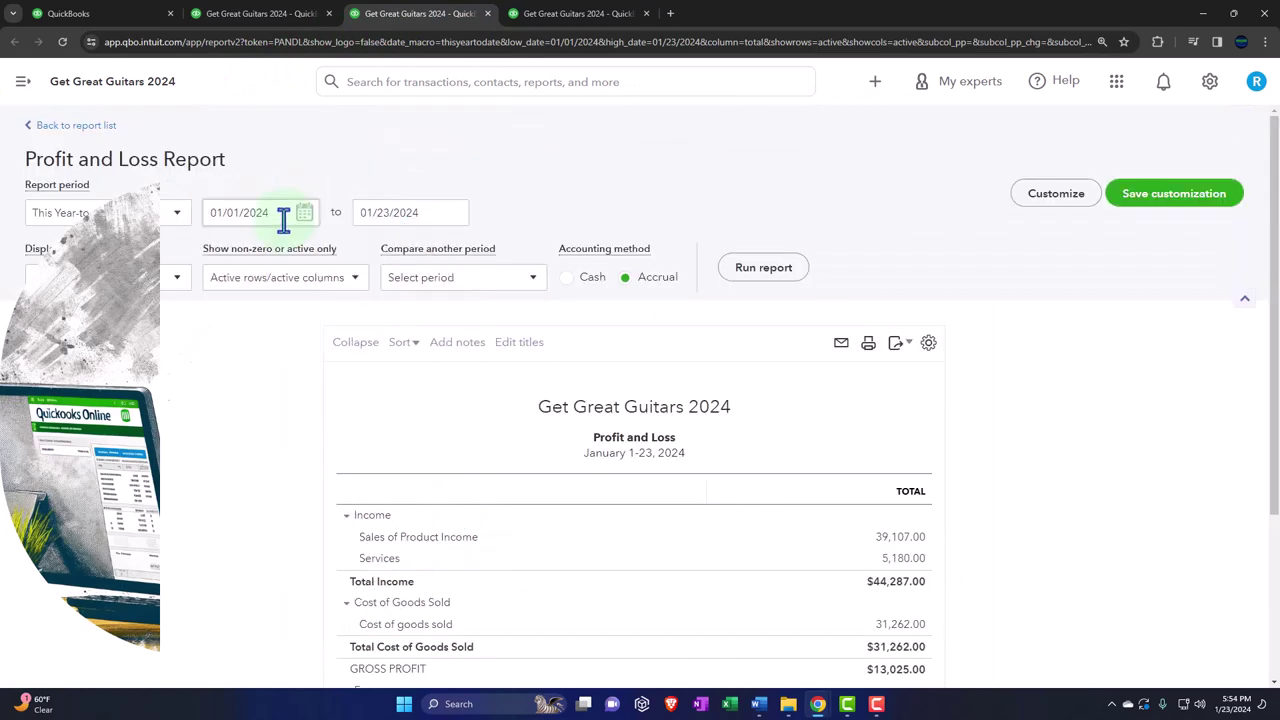
{"action": "left_click", "coordinate": [284, 220]}
{"action": "type", "text": "01/01/2024"}
{"action": "key", "text": "Tab"}
{"action": "type", "text": "01/31/202"}
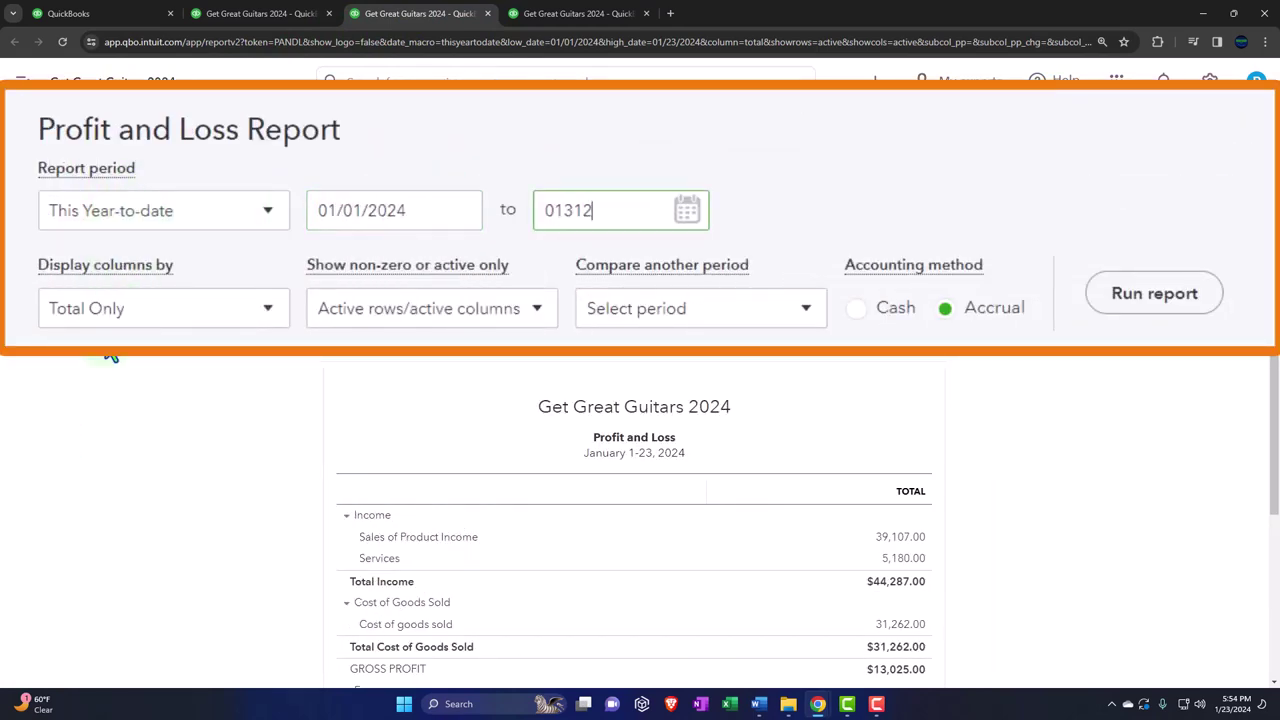
{"action": "type", "text": "4"}
{"action": "key", "text": "Tab"}
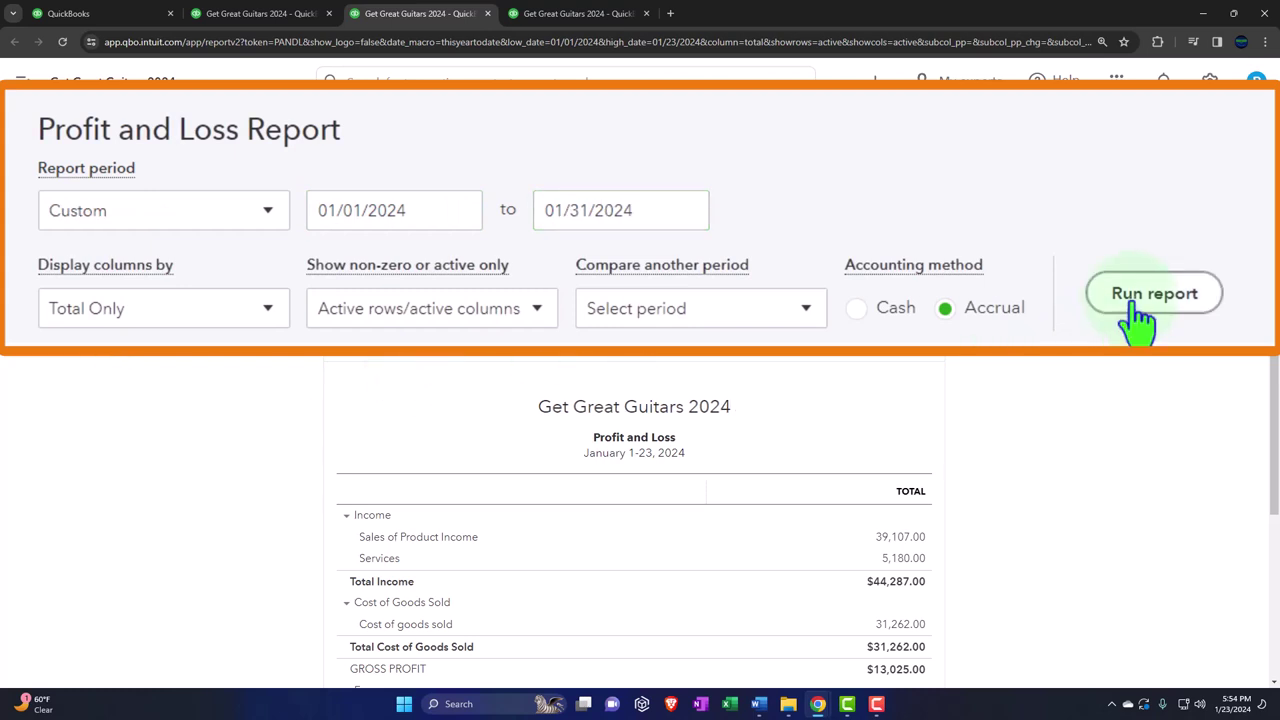
{"action": "left_click", "coordinate": [755, 278]}
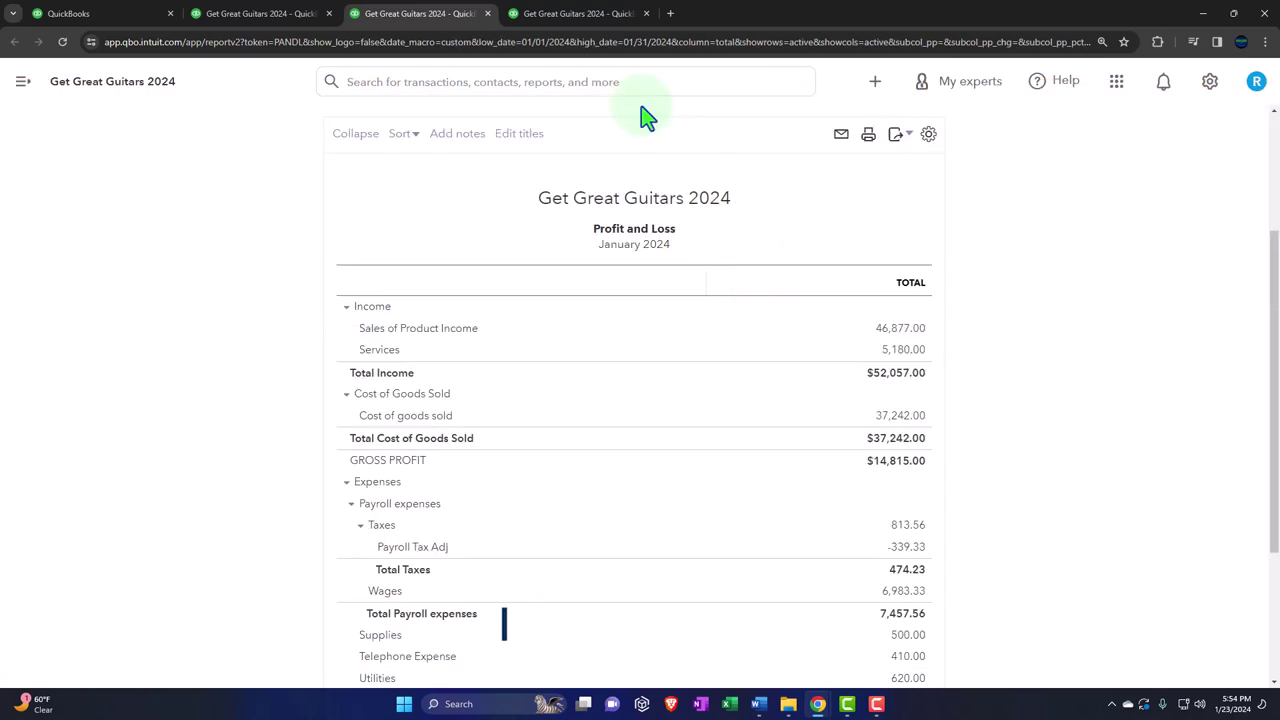
Run the Trial Balance for 01/01/2024 to 01/31/2024, with the side navigation collapsed.
{"action": "left_click", "coordinate": [591, 24]}
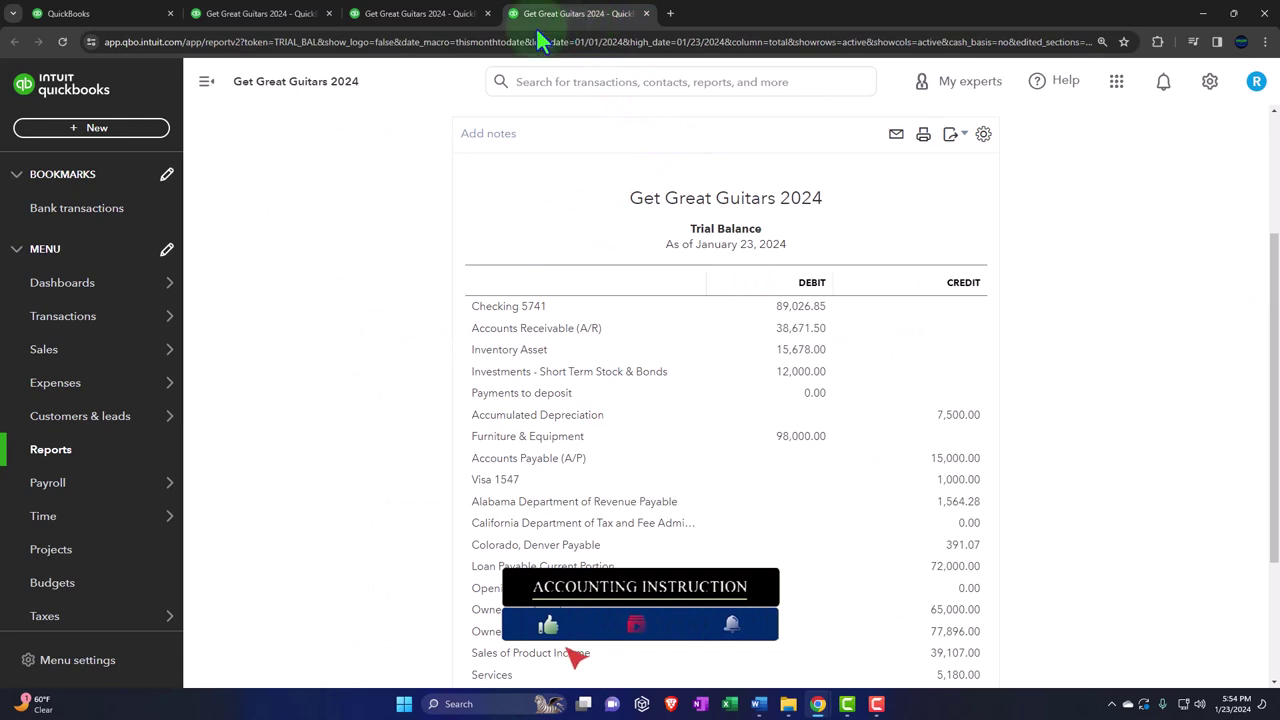
{"action": "left_click", "coordinate": [206, 81]}
{"action": "scroll", "coordinate": [640, 400], "scroll_direction": "up", "scroll_amount": 3}
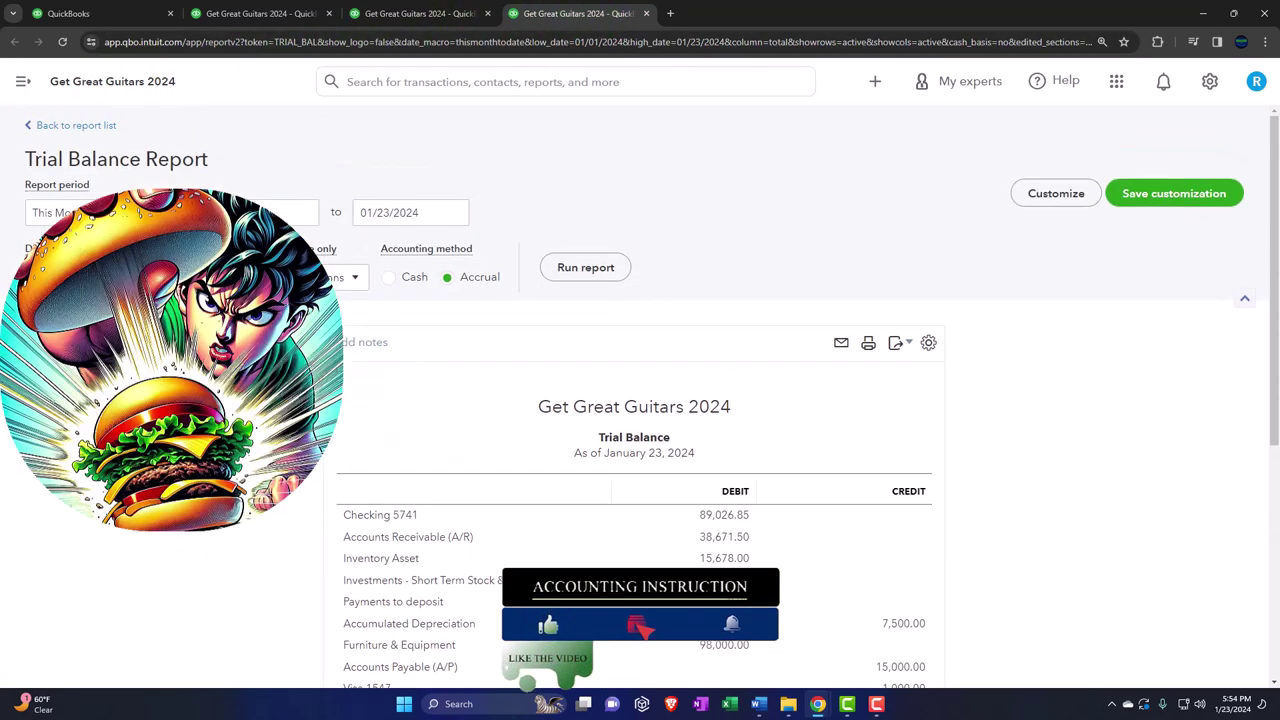
{"action": "left_click", "coordinate": [270, 210]}
{"action": "type", "text": "01012024"}
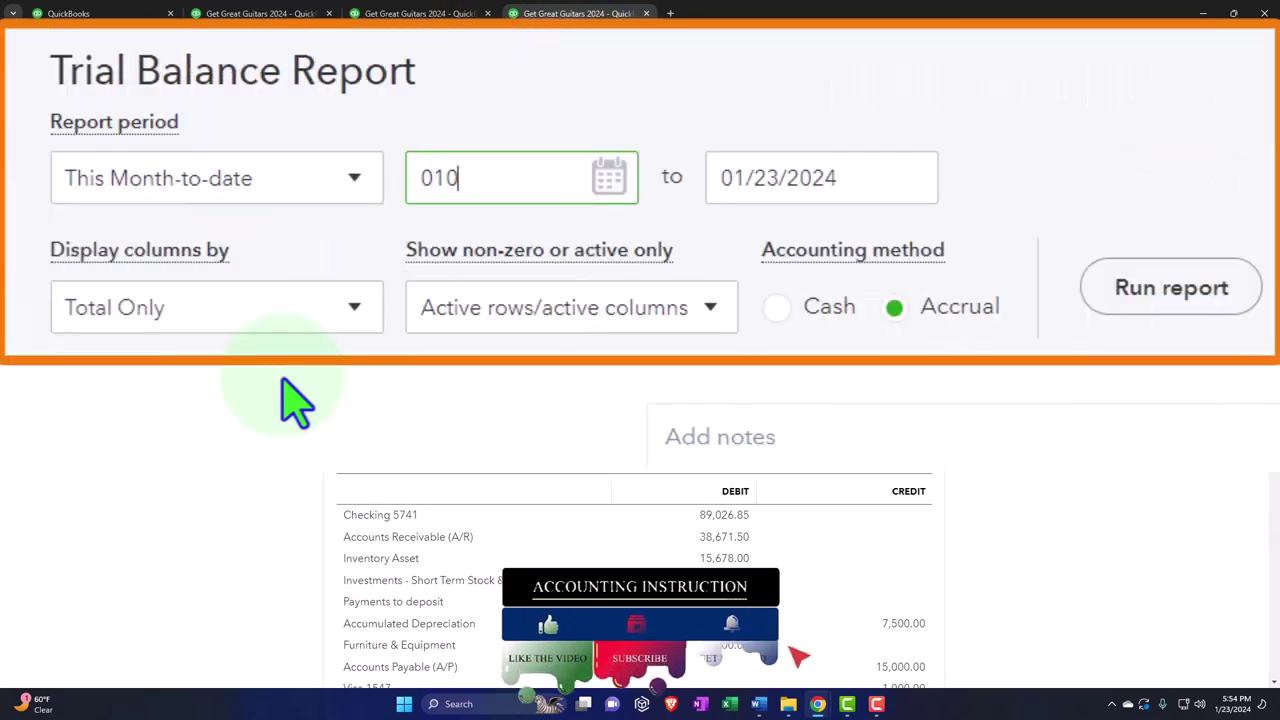
{"action": "key", "text": "Tab"}
{"action": "type", "text": "01/31/2024"}
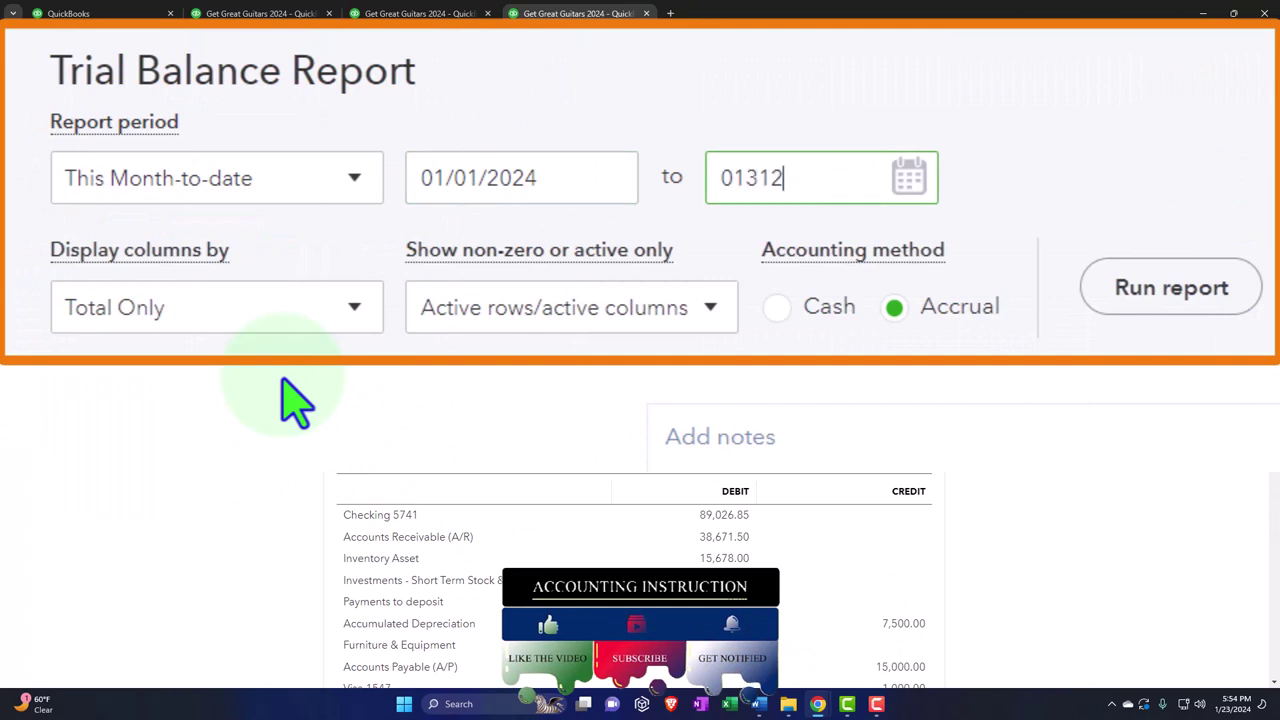
{"action": "left_click", "coordinate": [559, 278]}
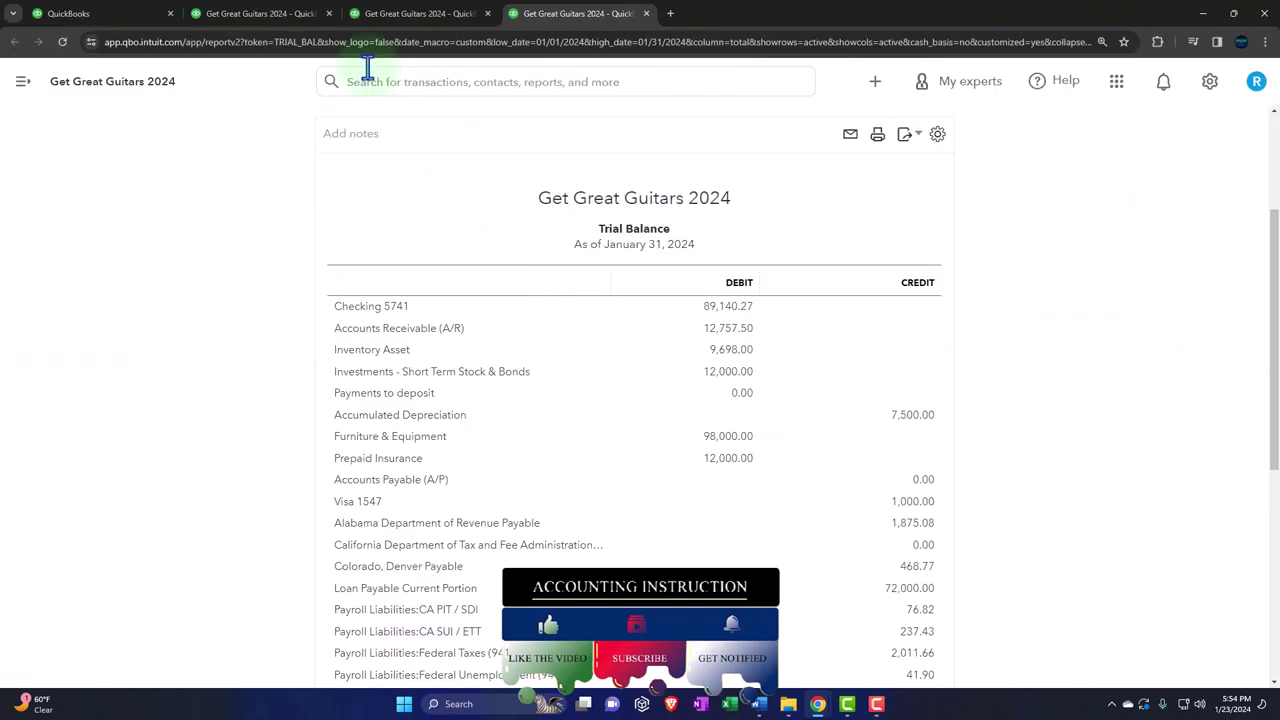
Examine the Balance Sheet from the asset accounts down to the payroll liabilities and equity.
{"action": "left_click", "coordinate": [283, 16]}
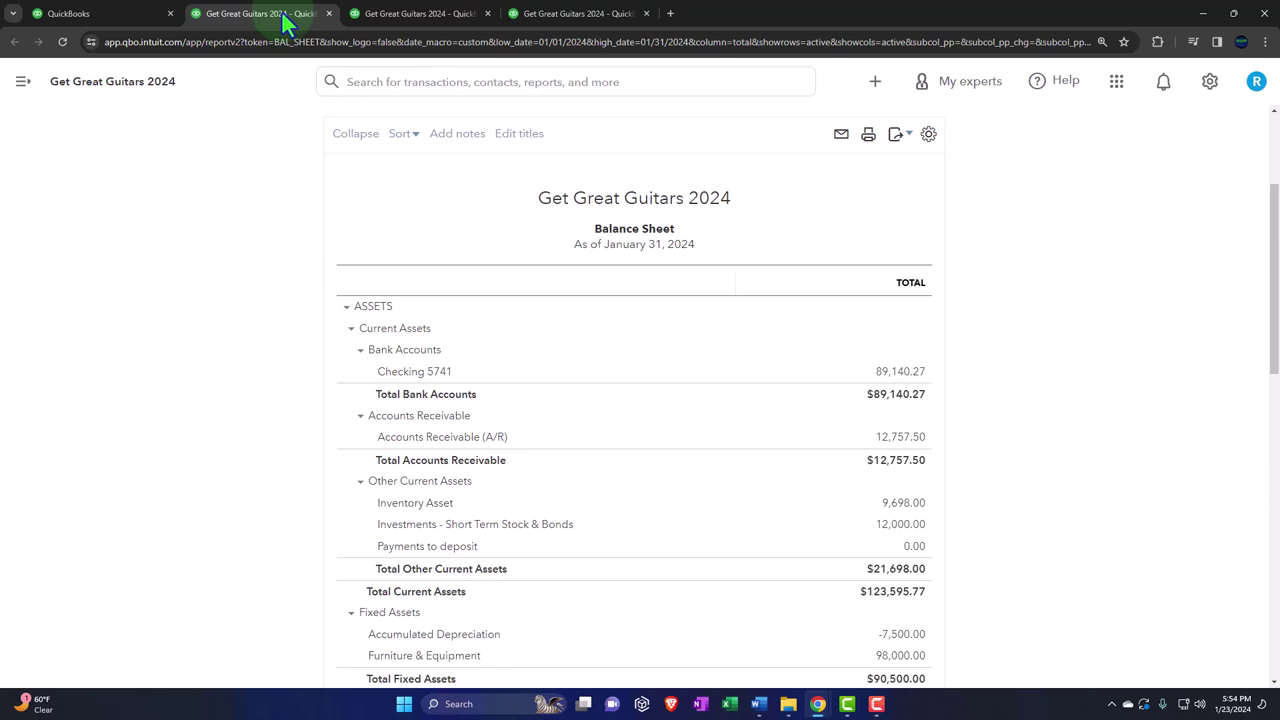
{"action": "left_click", "coordinate": [263, 196]}
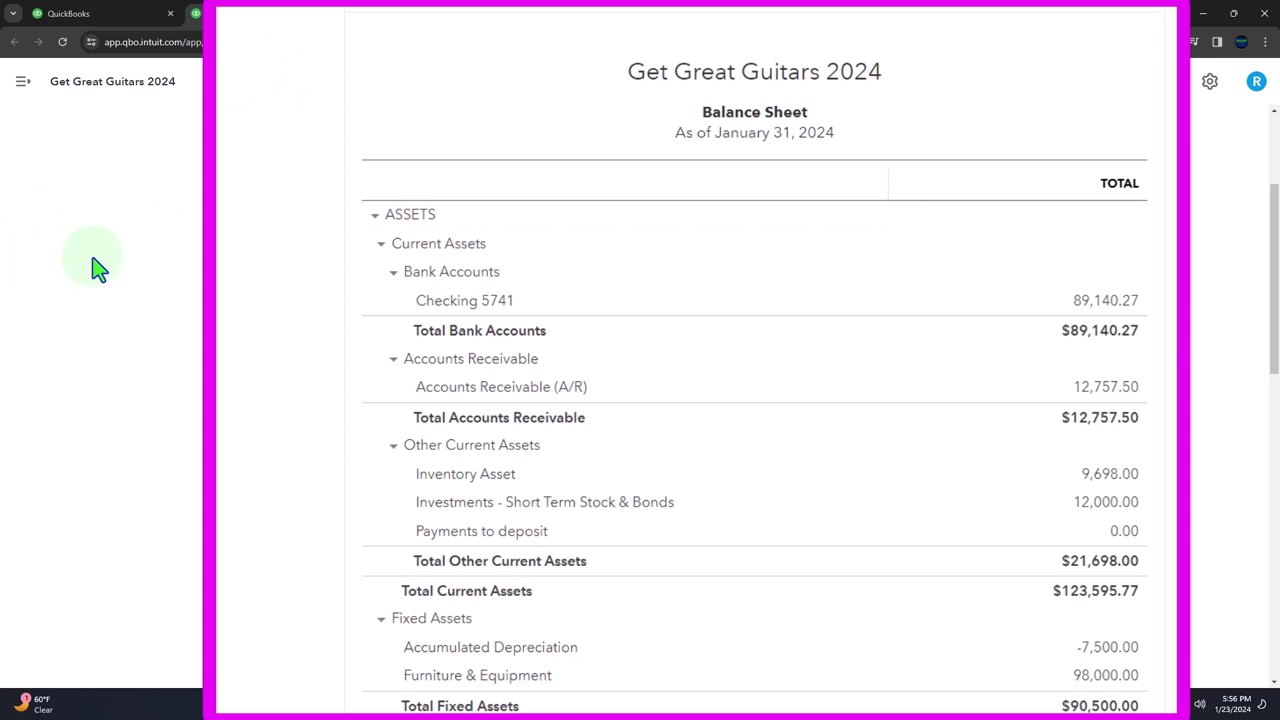
{"action": "scroll", "coordinate": [97, 270], "scroll_direction": "down", "scroll_amount": 5}
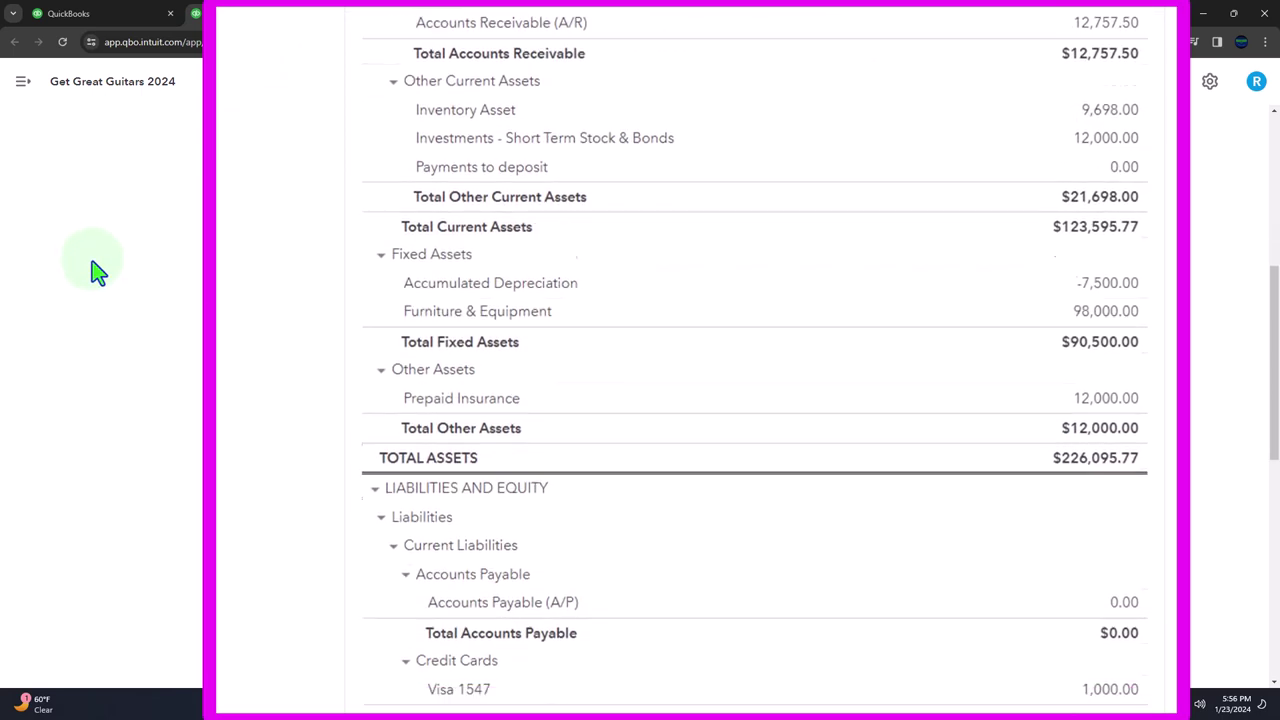
{"action": "scroll", "coordinate": [97, 270], "scroll_direction": "down", "scroll_amount": 5}
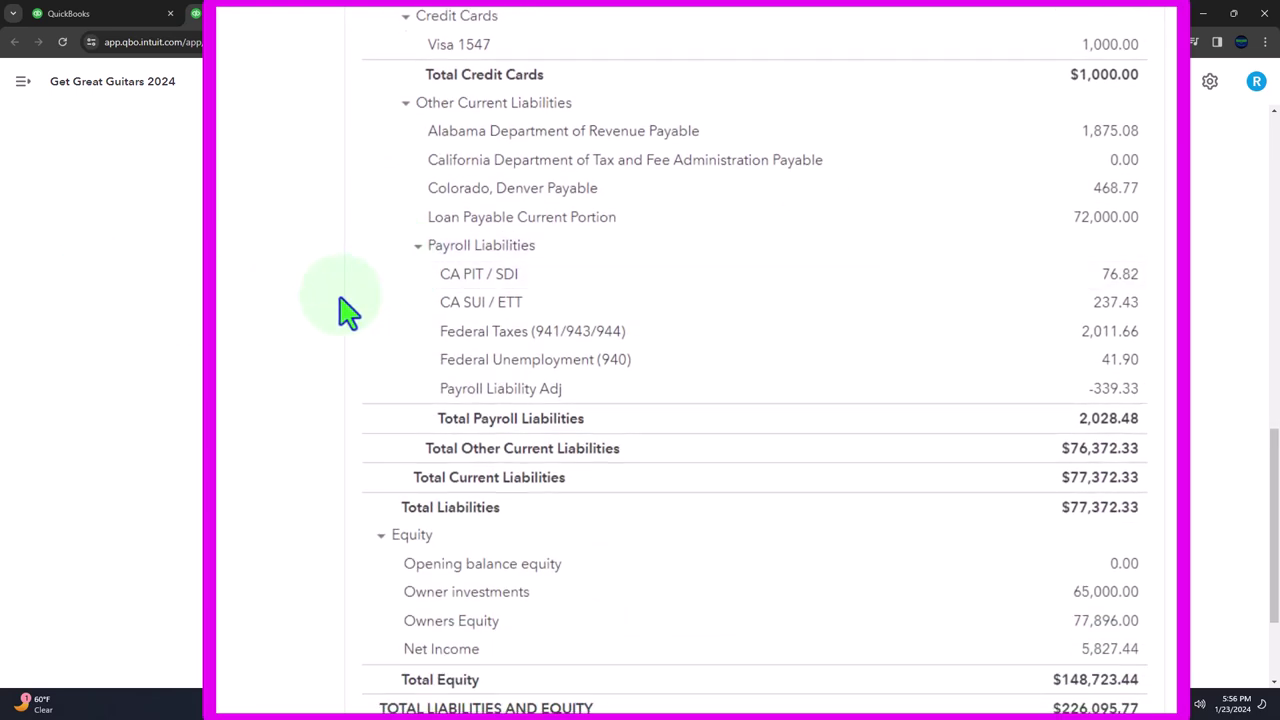
{"action": "key", "text": "ctrl+plus"}
{"action": "scroll", "coordinate": [345, 312], "scroll_direction": "down", "scroll_amount": 1}
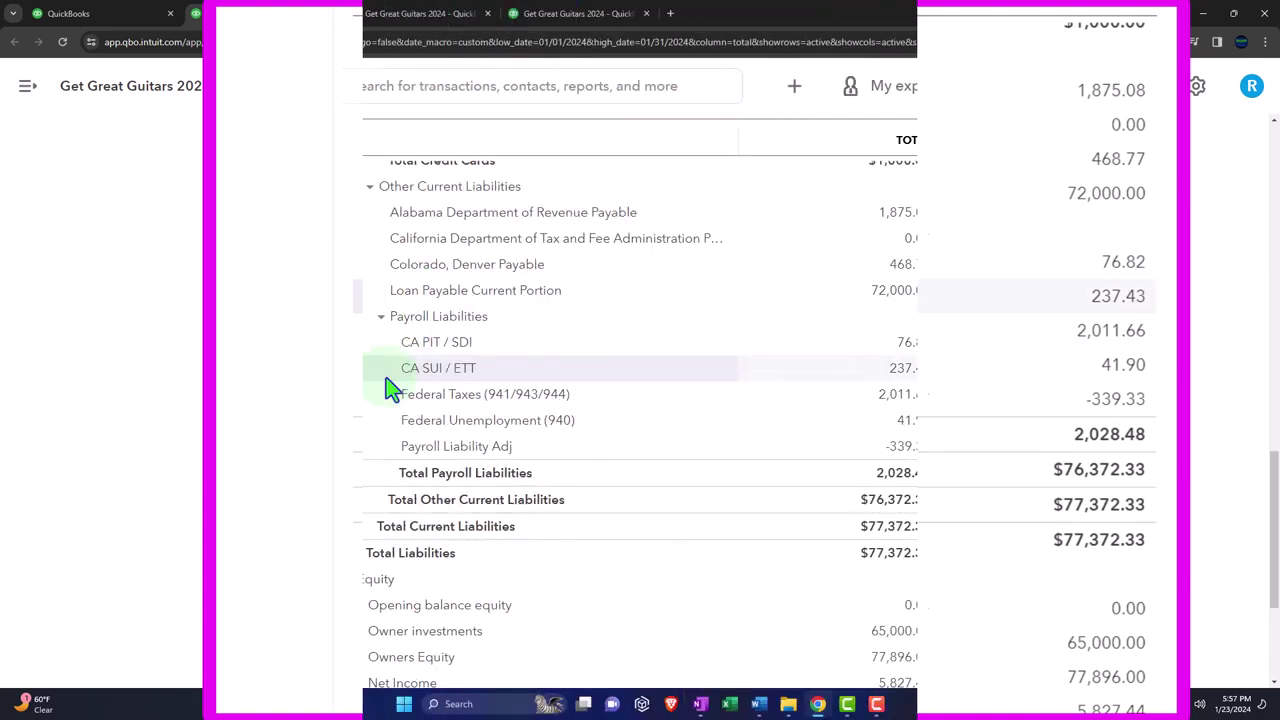
Review the payroll taxes and wages on the Profit and Loss against the payroll liabilities on the Balance Sheet.
{"action": "left_click", "coordinate": [395, 15]}
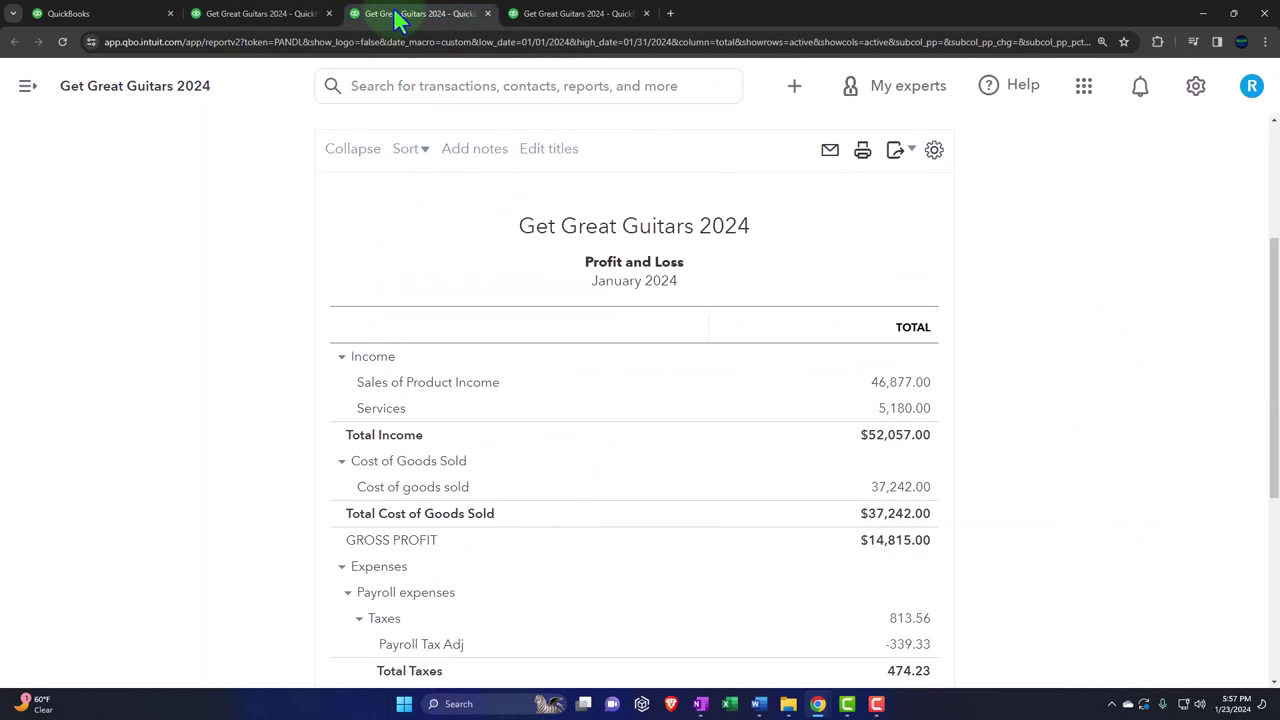
{"action": "scroll", "coordinate": [332, 328], "scroll_direction": "down", "scroll_amount": 4}
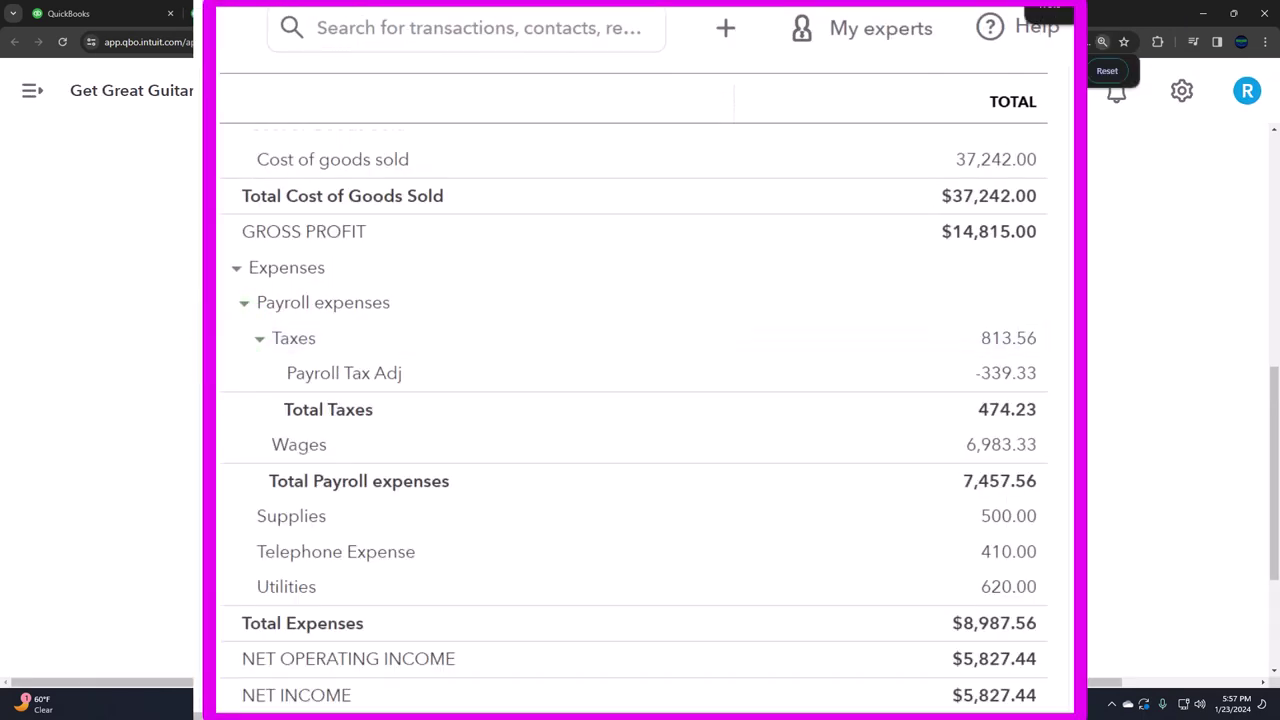
{"action": "left_click", "coordinate": [246, 305]}
{"action": "left_click", "coordinate": [246, 305]}
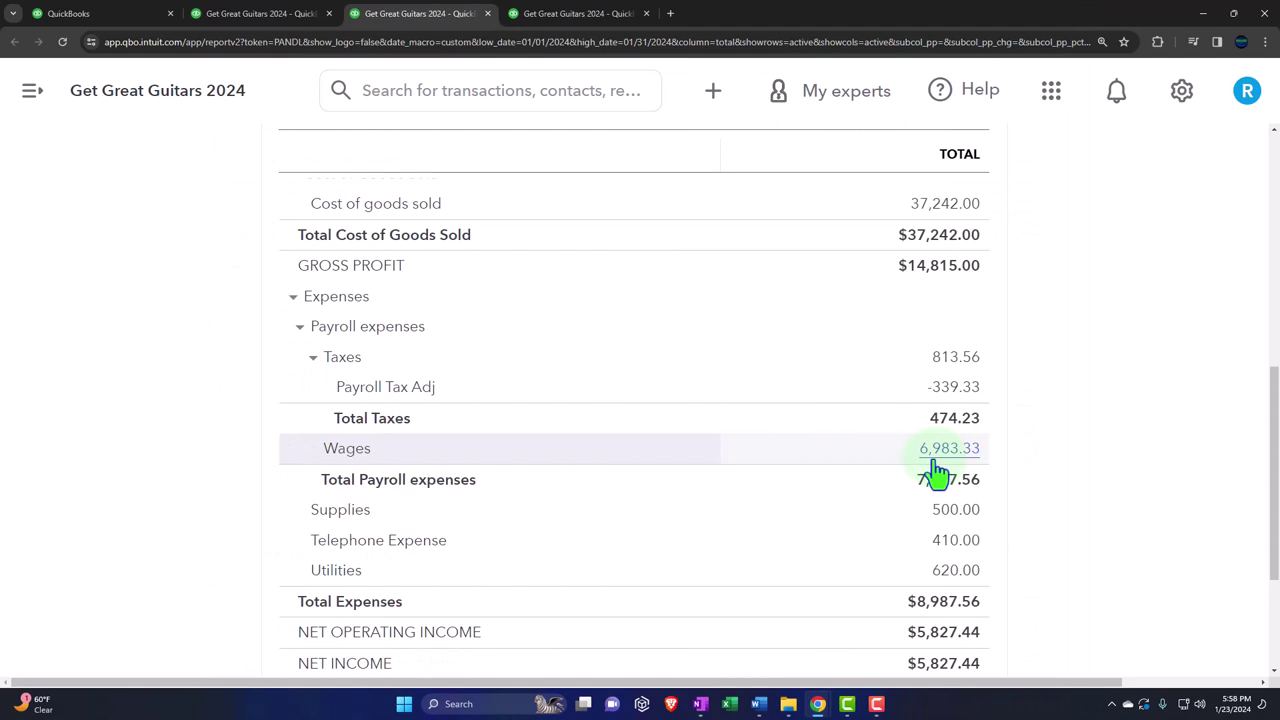
{"action": "left_click", "coordinate": [240, 13]}
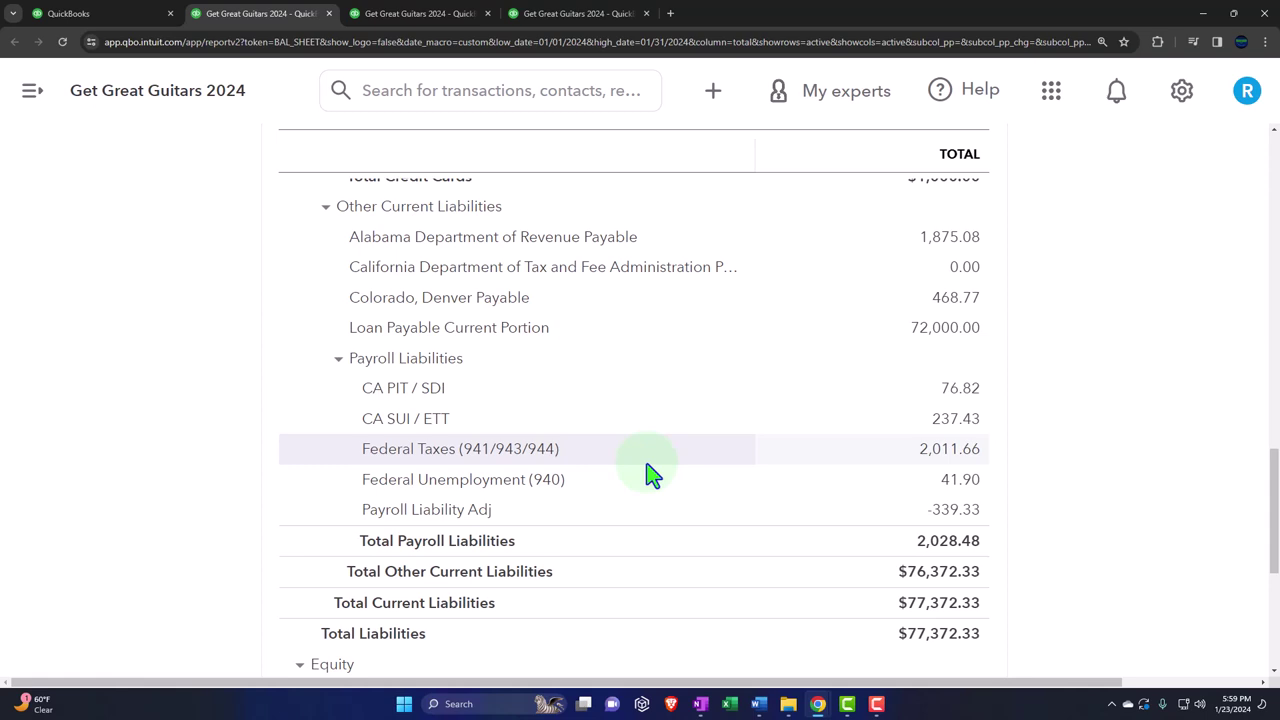
Open the chart of accounts in the original QuickBooks tab and collapse the side navigation.
{"action": "left_click", "coordinate": [130, 14]}
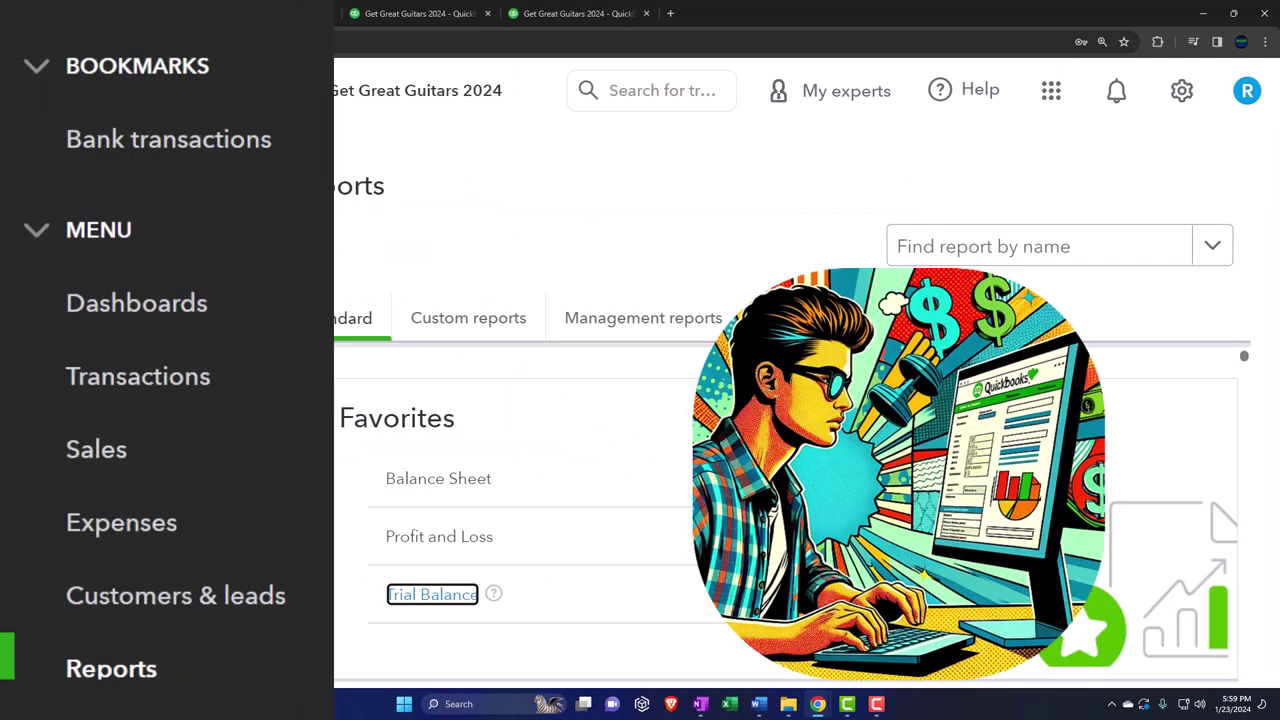
{"action": "key", "text": "ctrl+minus"}
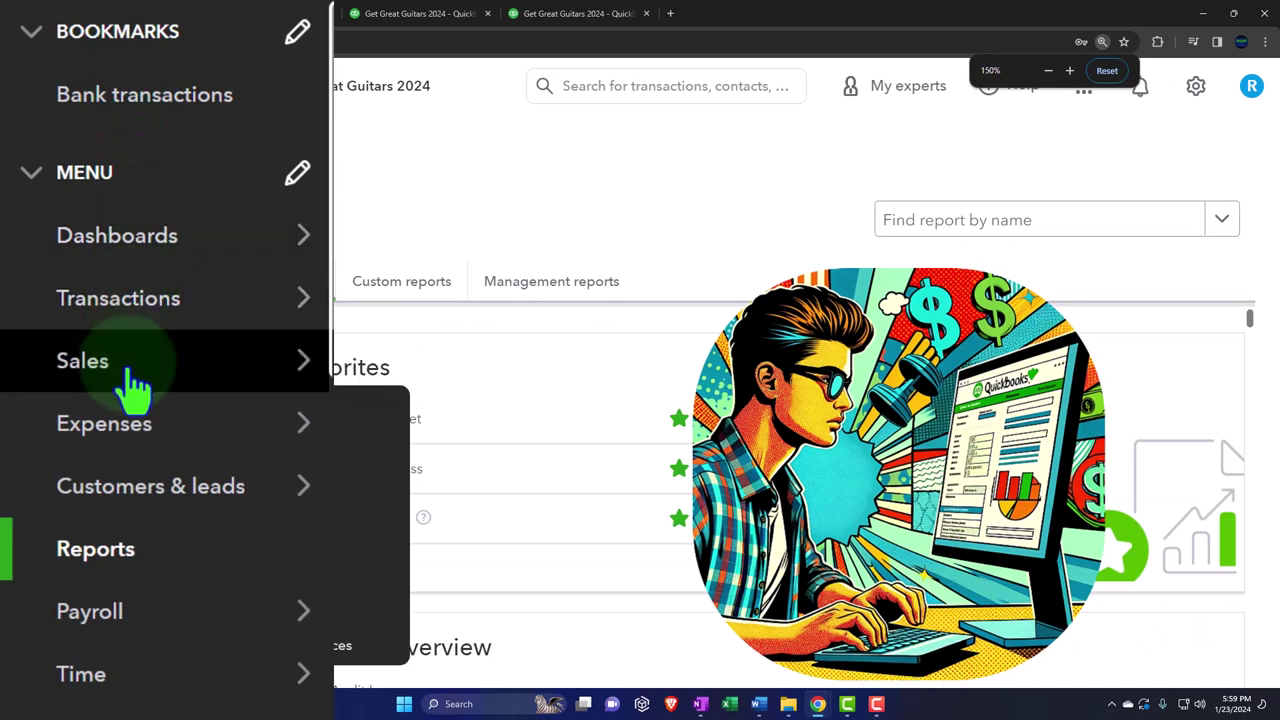
{"action": "left_click", "coordinate": [133, 383]}
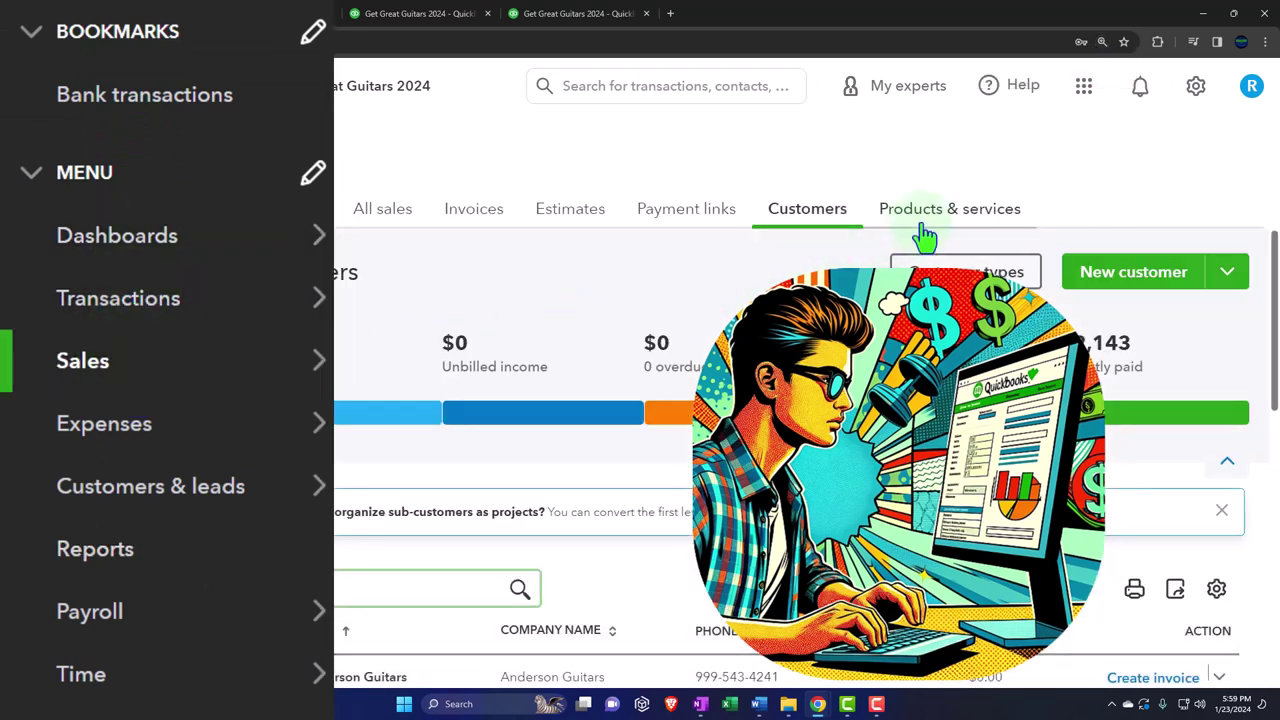
{"action": "left_click", "coordinate": [160, 316]}
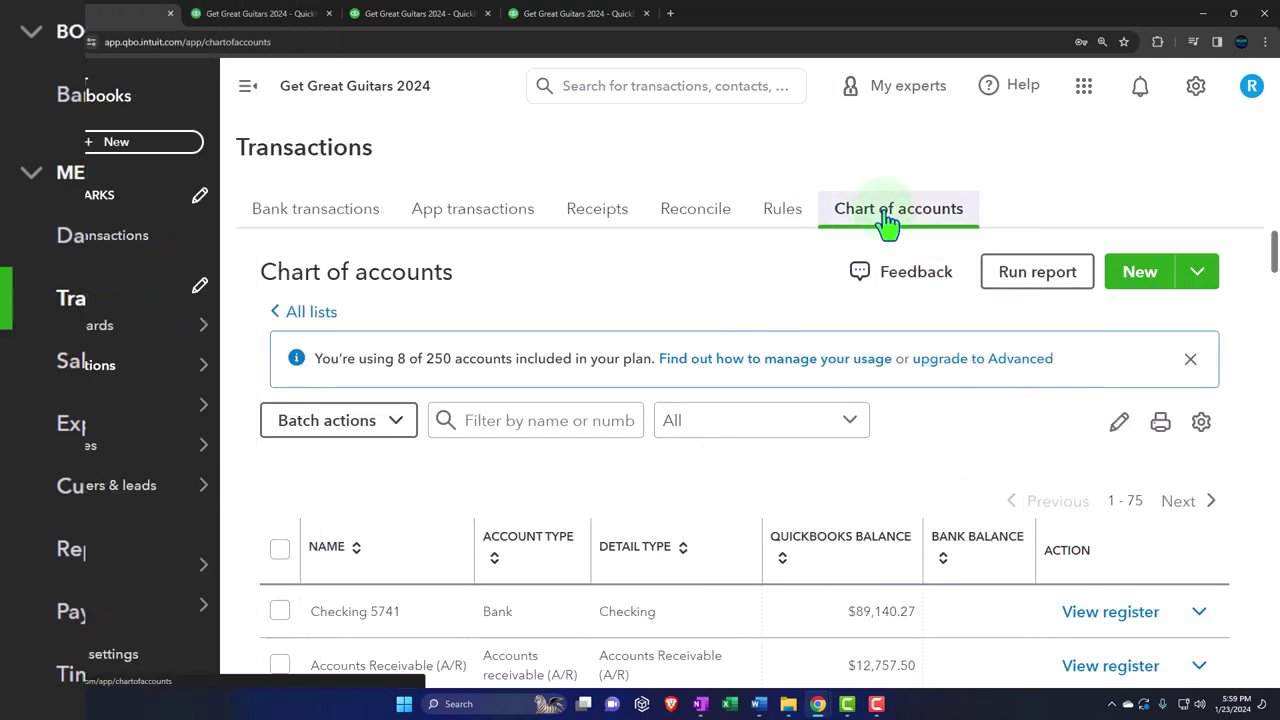
{"action": "left_click", "coordinate": [250, 92]}
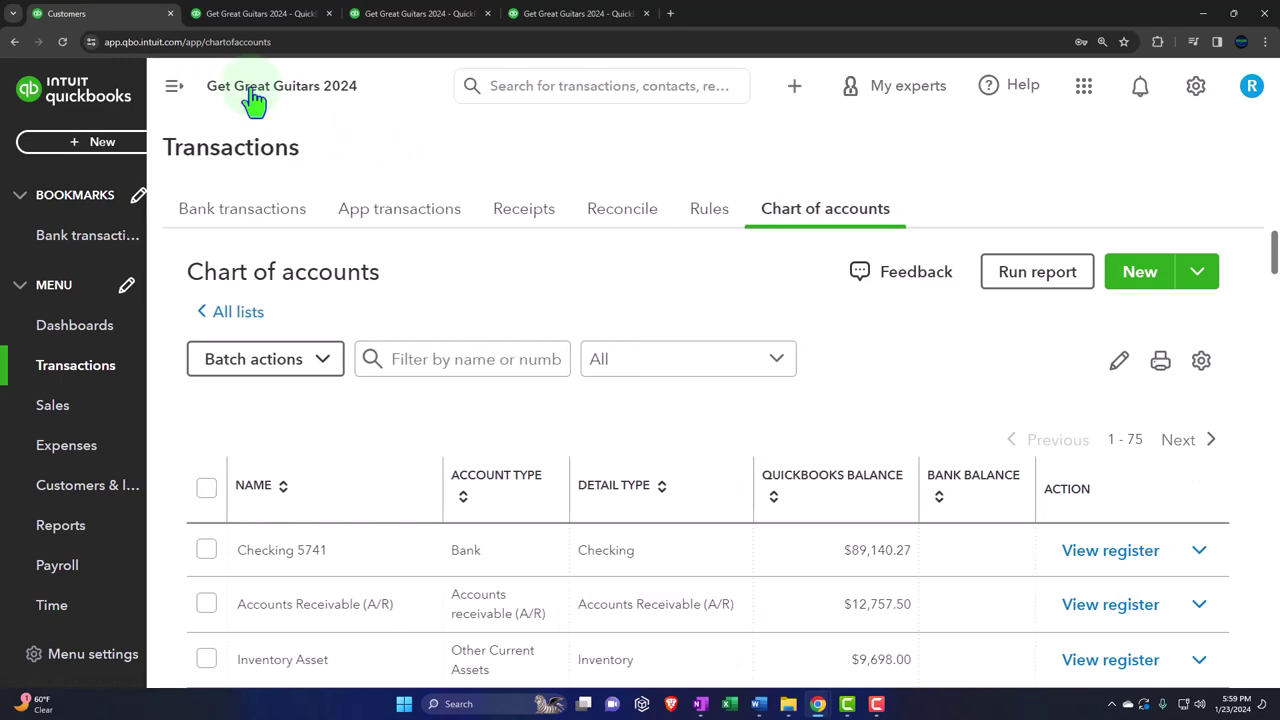
Examine the Payroll Liabilities sub-accounts in the chart of accounts and check the actions available for CA PIT / SDI.
{"action": "scroll", "coordinate": [337, 357], "scroll_direction": "down", "scroll_amount": 5}
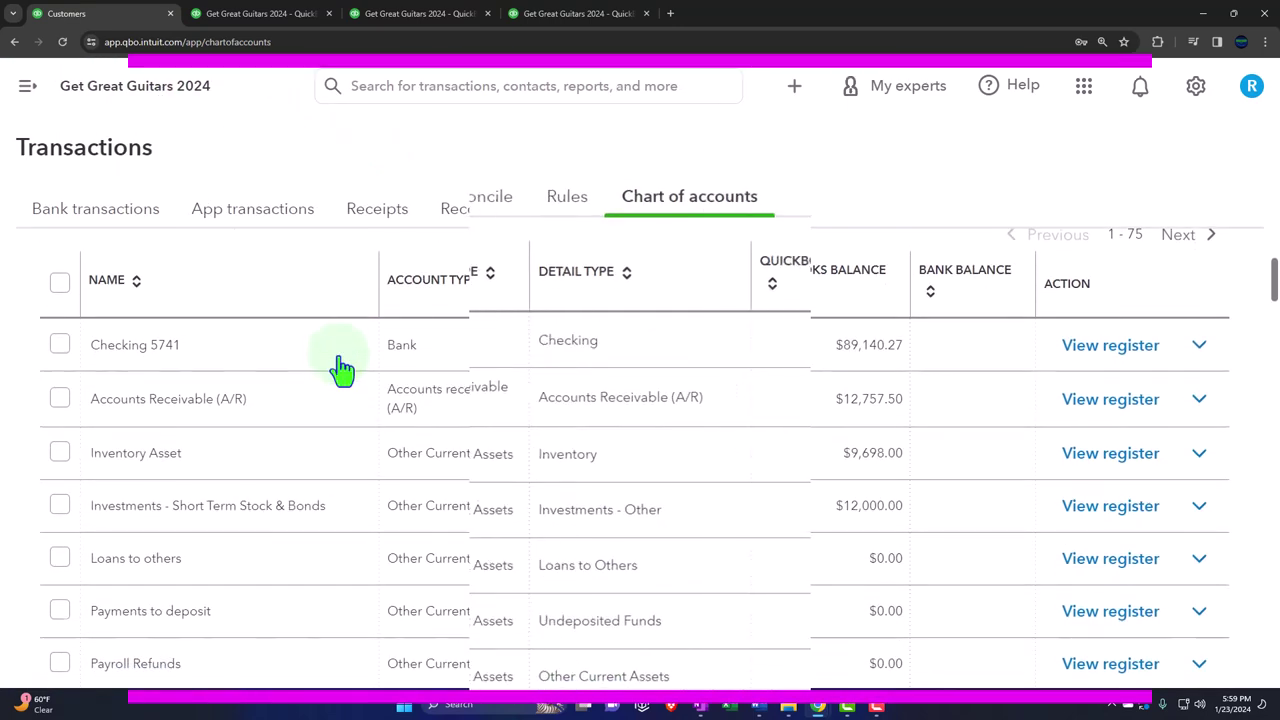
{"action": "scroll", "coordinate": [340, 368], "scroll_direction": "down", "scroll_amount": 3}
{"action": "scroll", "coordinate": [337, 362], "scroll_direction": "down", "scroll_amount": 3}
{"action": "scroll", "coordinate": [337, 362], "scroll_direction": "down", "scroll_amount": 3}
{"action": "scroll", "coordinate": [337, 362], "scroll_direction": "down", "scroll_amount": 3}
{"action": "scroll", "coordinate": [337, 362], "scroll_direction": "down", "scroll_amount": 3}
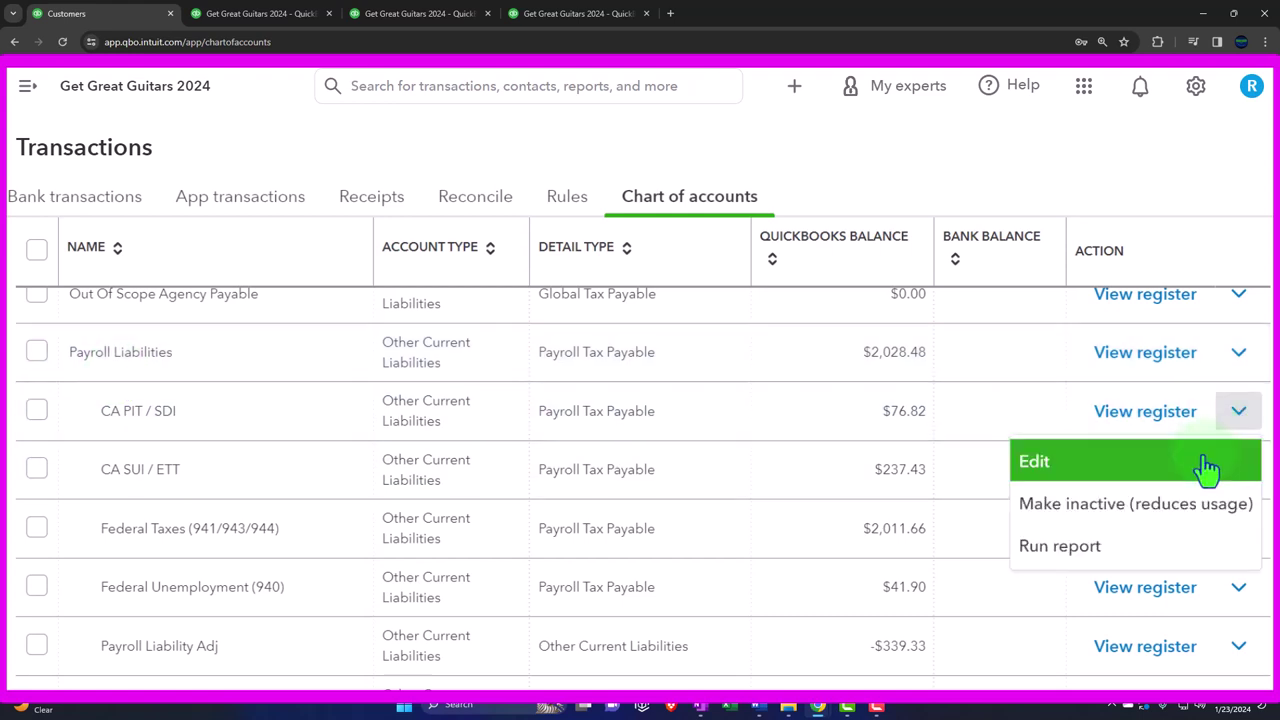
{"action": "left_click", "coordinate": [1241, 418]}
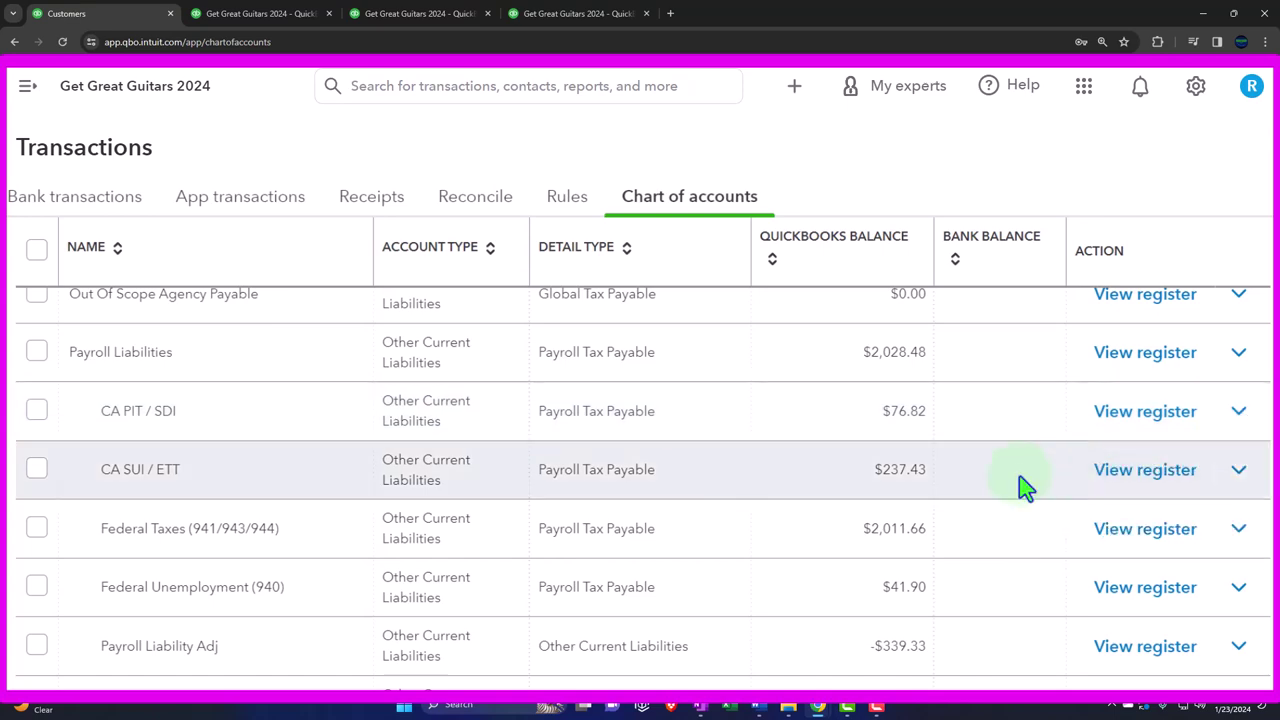
Look through the income and expense accounts to the Payroll expenses account with its Taxes, Payroll Tax Adj and Wages sub-accounts.
{"action": "scroll", "coordinate": [963, 495], "scroll_direction": "down", "scroll_amount": 6}
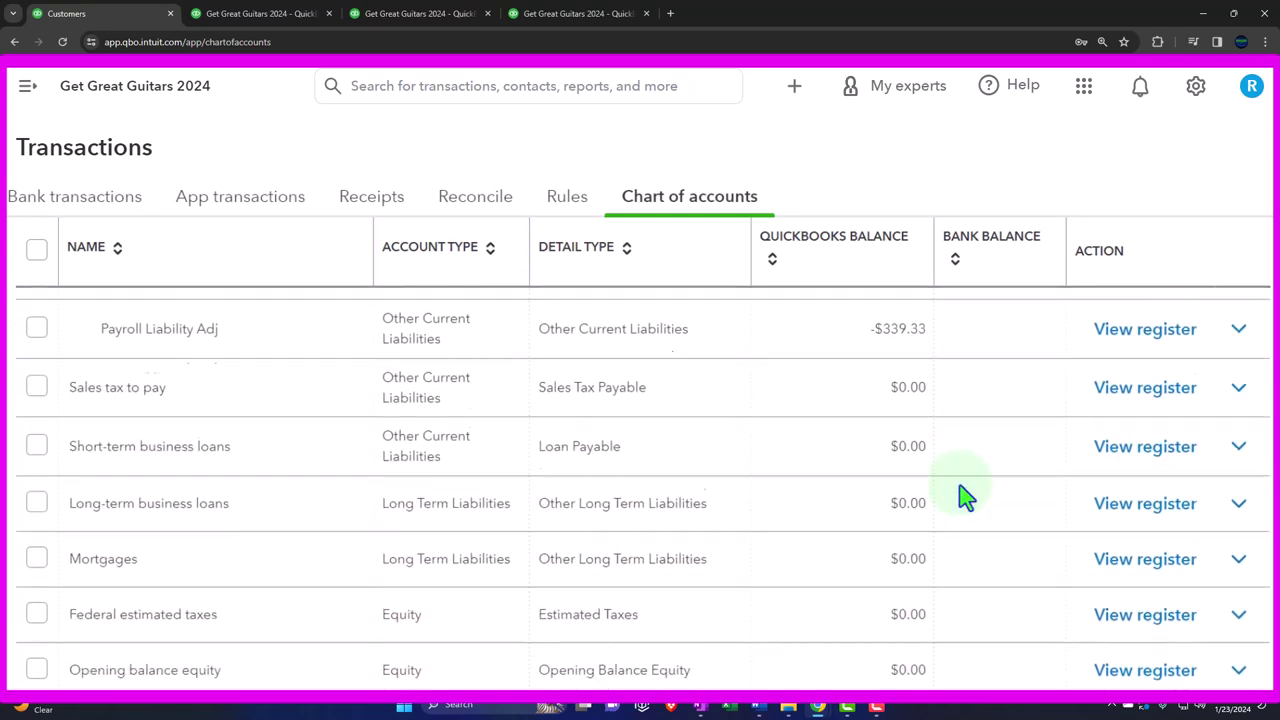
{"action": "scroll", "coordinate": [963, 495], "scroll_direction": "down", "scroll_amount": 7}
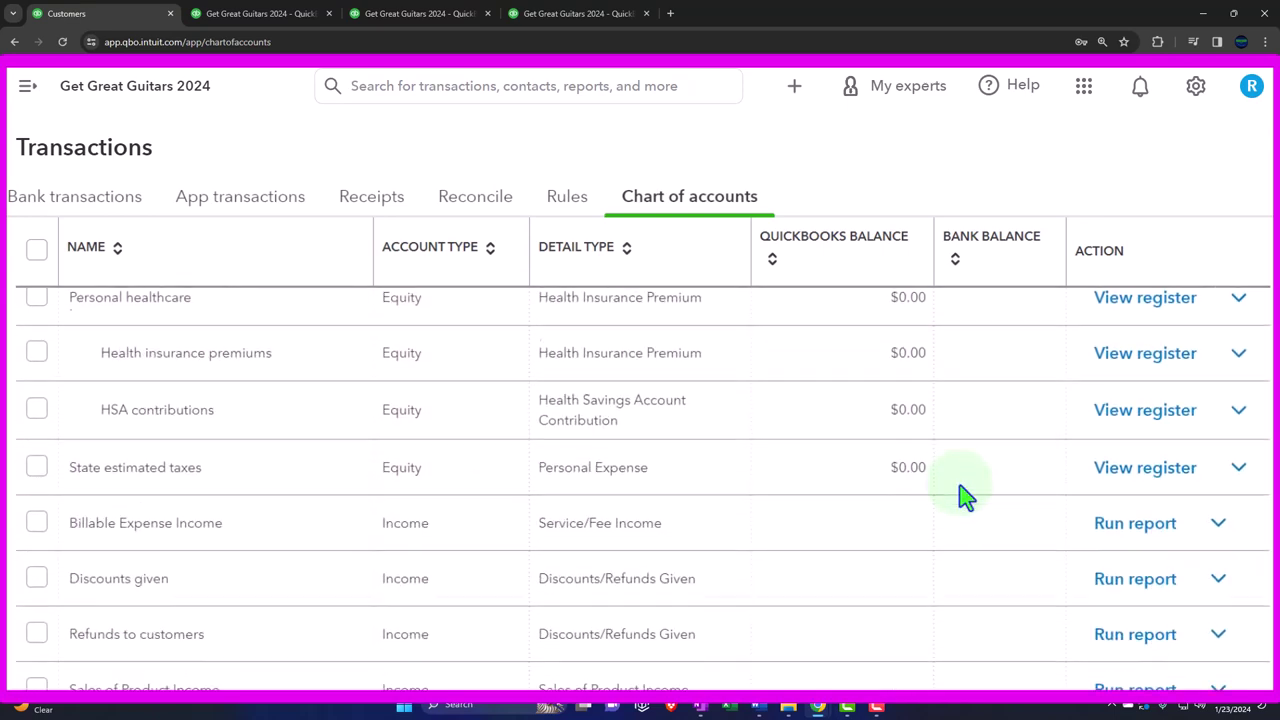
{"action": "scroll", "coordinate": [963, 495], "scroll_direction": "down", "scroll_amount": 7}
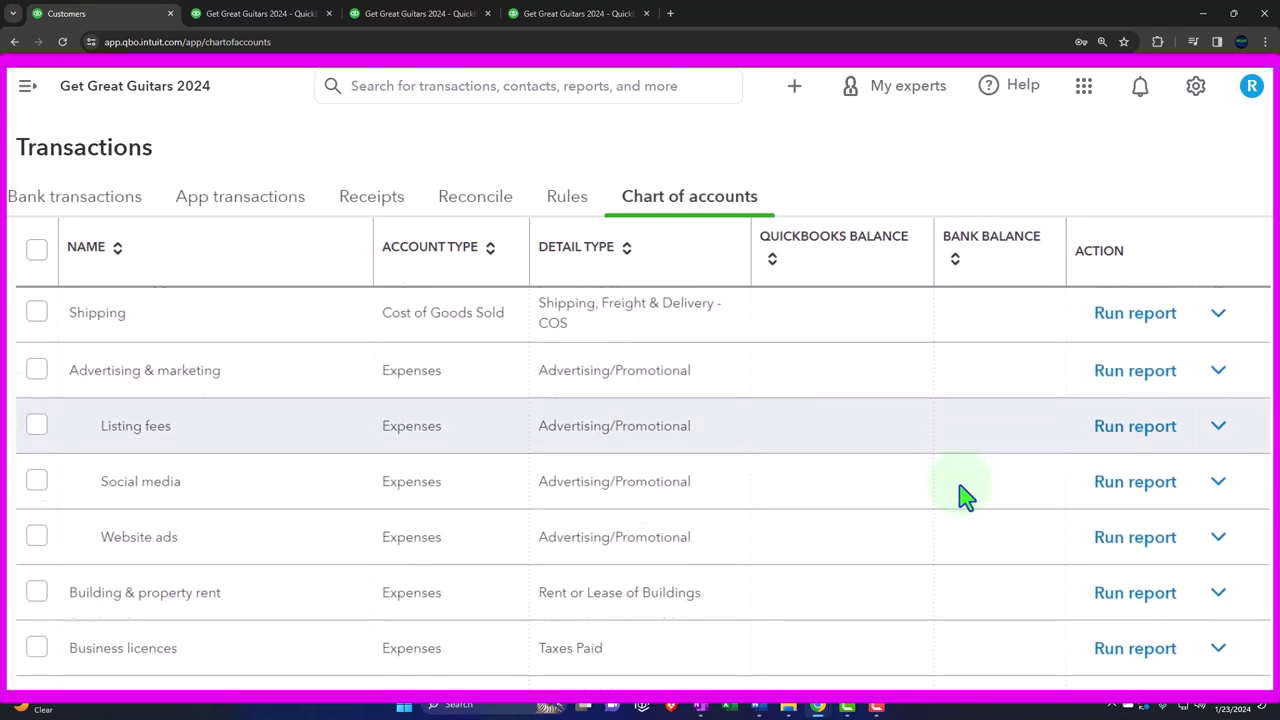
{"action": "scroll", "coordinate": [963, 495], "scroll_direction": "down", "scroll_amount": 2}
{"action": "scroll", "coordinate": [963, 497], "scroll_direction": "down", "scroll_amount": 2}
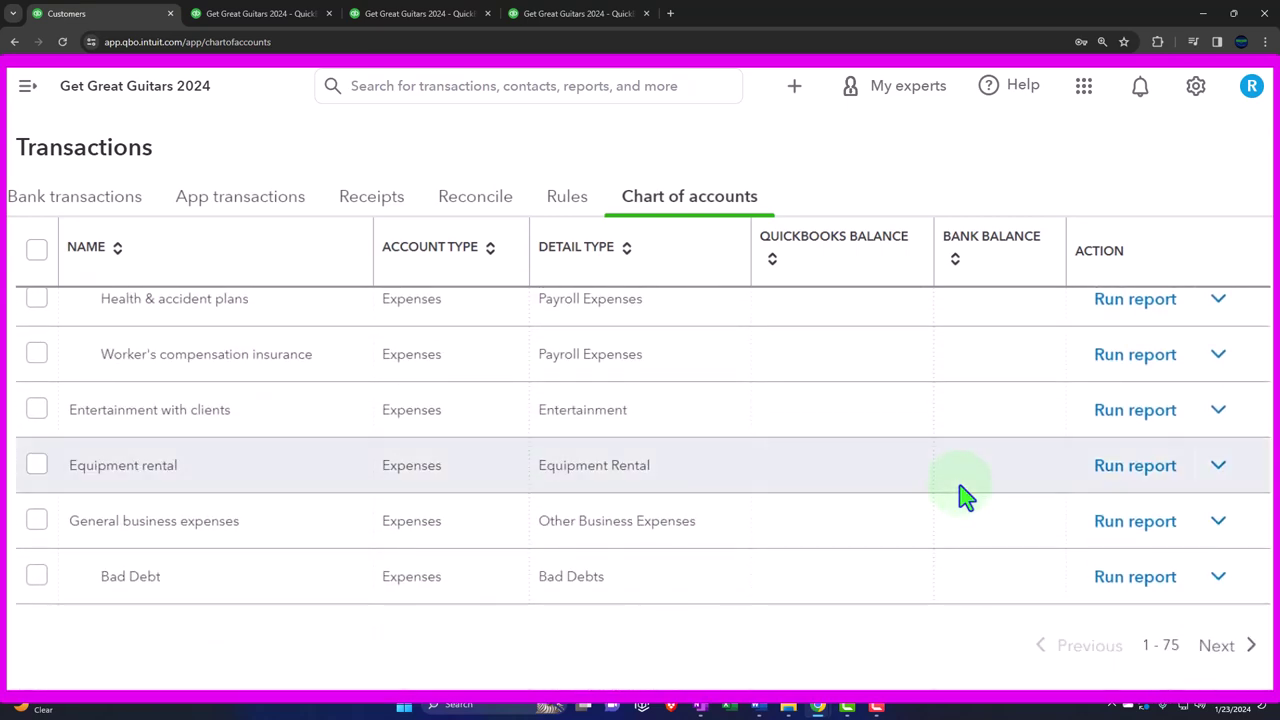
{"action": "scroll", "coordinate": [963, 497], "scroll_direction": "up", "scroll_amount": 4}
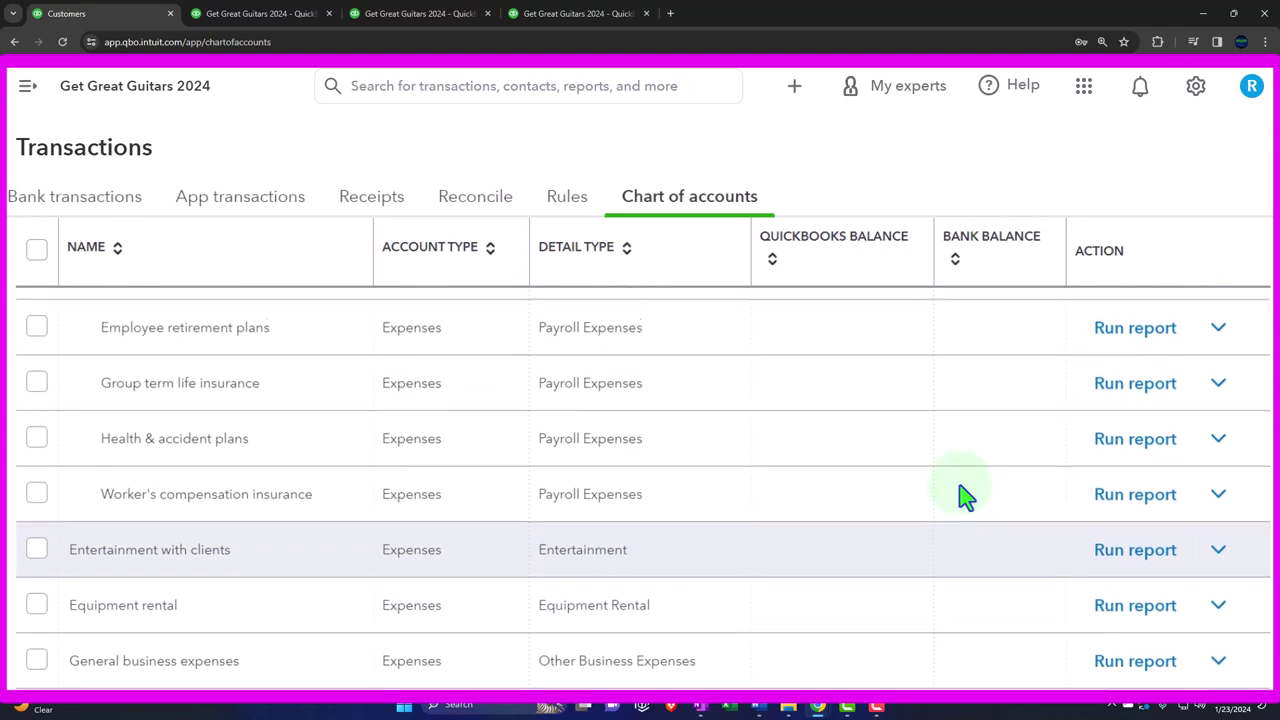
{"action": "scroll", "coordinate": [963, 497], "scroll_direction": "up", "scroll_amount": 1}
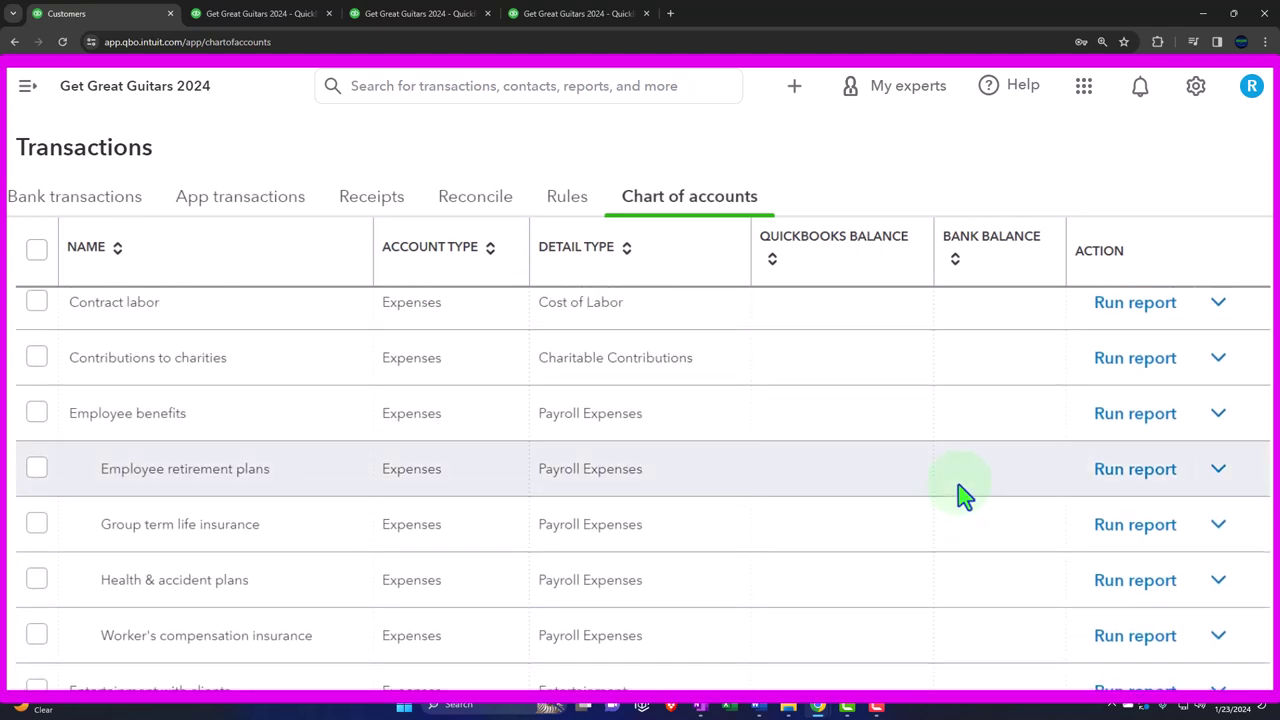
{"action": "scroll", "coordinate": [963, 497], "scroll_direction": "down", "scroll_amount": 10}
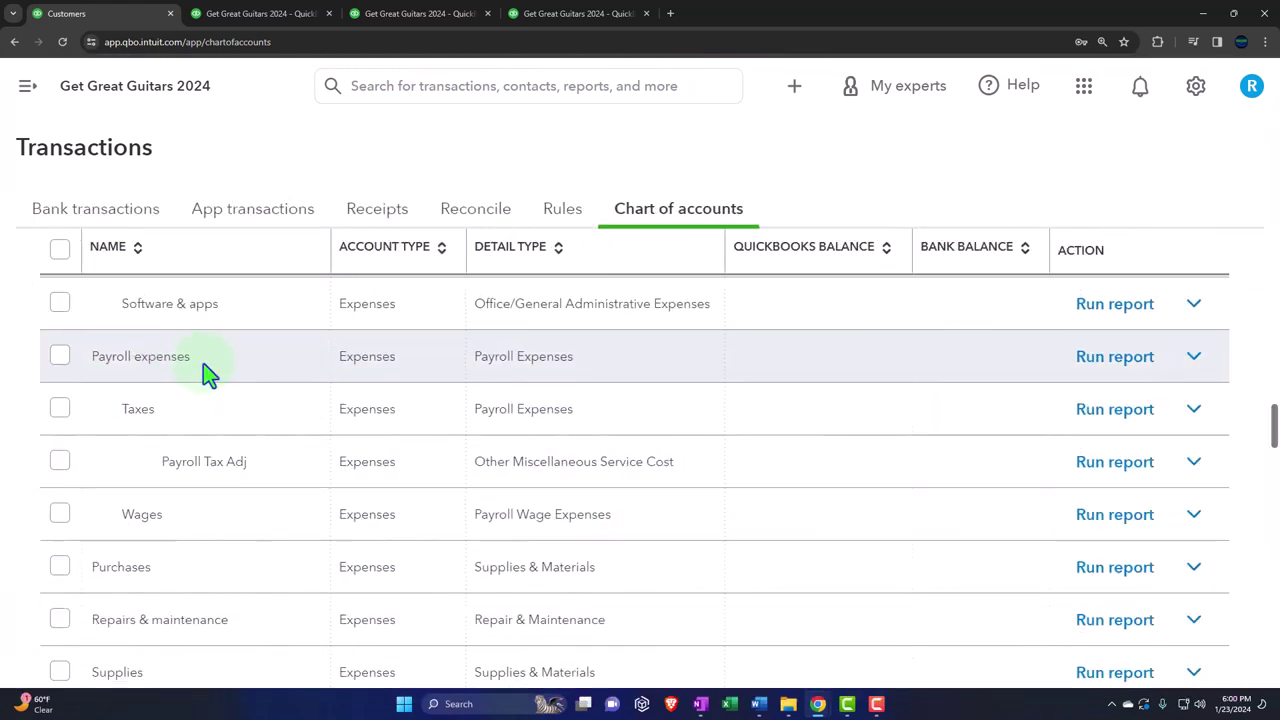
Open the Employees page of Payroll with the side navigation collapsed, and go on to the payroll settings.
{"action": "left_click", "coordinate": [28, 86]}
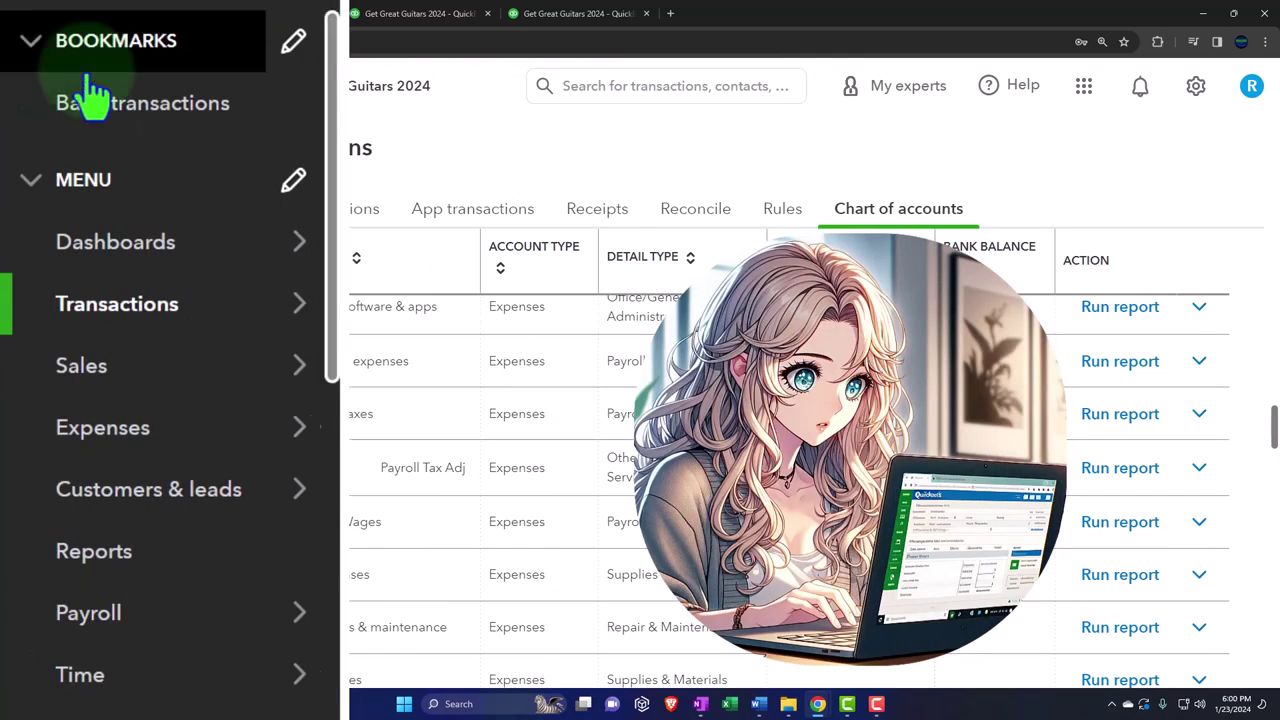
{"action": "left_click", "coordinate": [120, 628]}
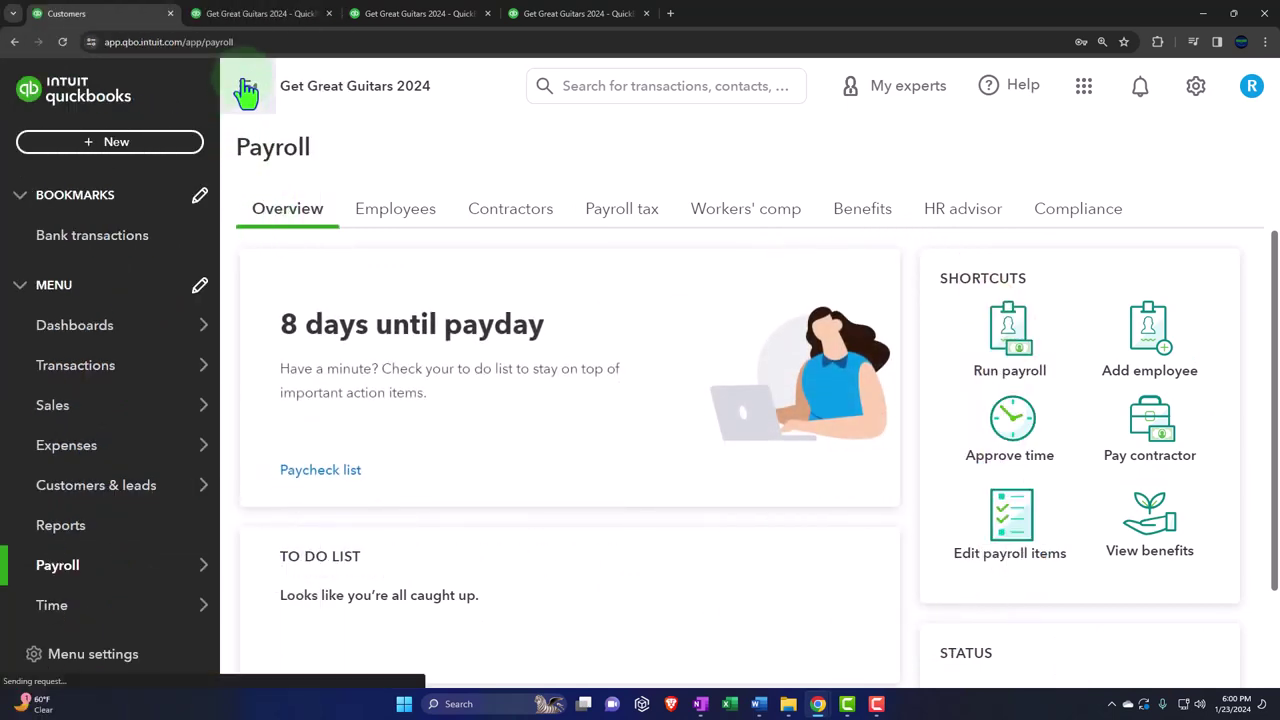
{"action": "left_click", "coordinate": [246, 92]}
{"action": "left_click", "coordinate": [206, 220]}
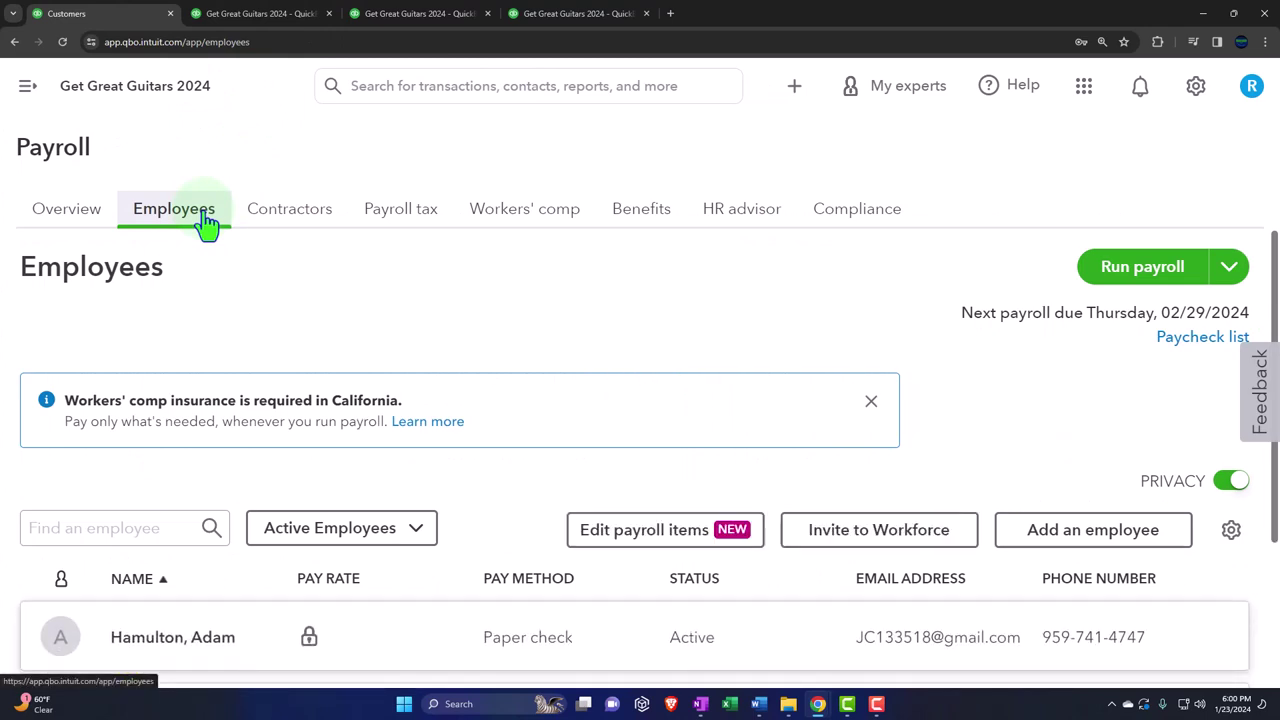
{"action": "left_click", "coordinate": [1196, 100]}
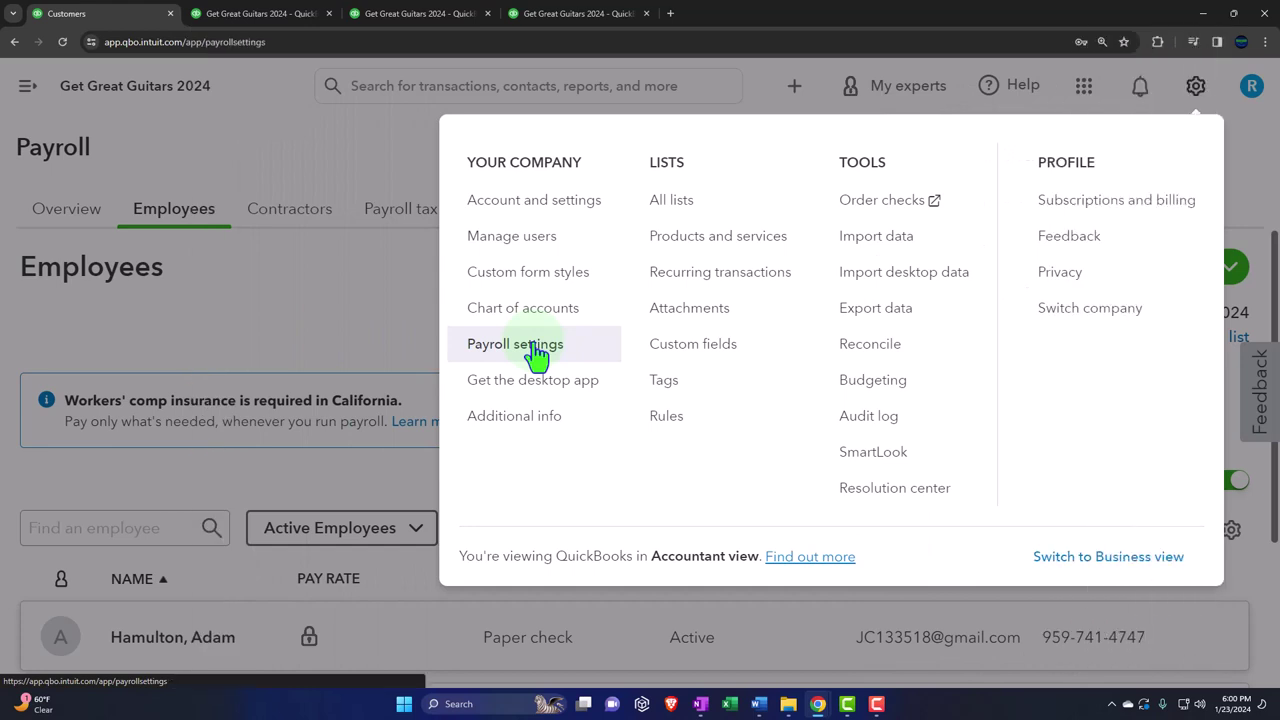
{"action": "left_click", "coordinate": [537, 350]}
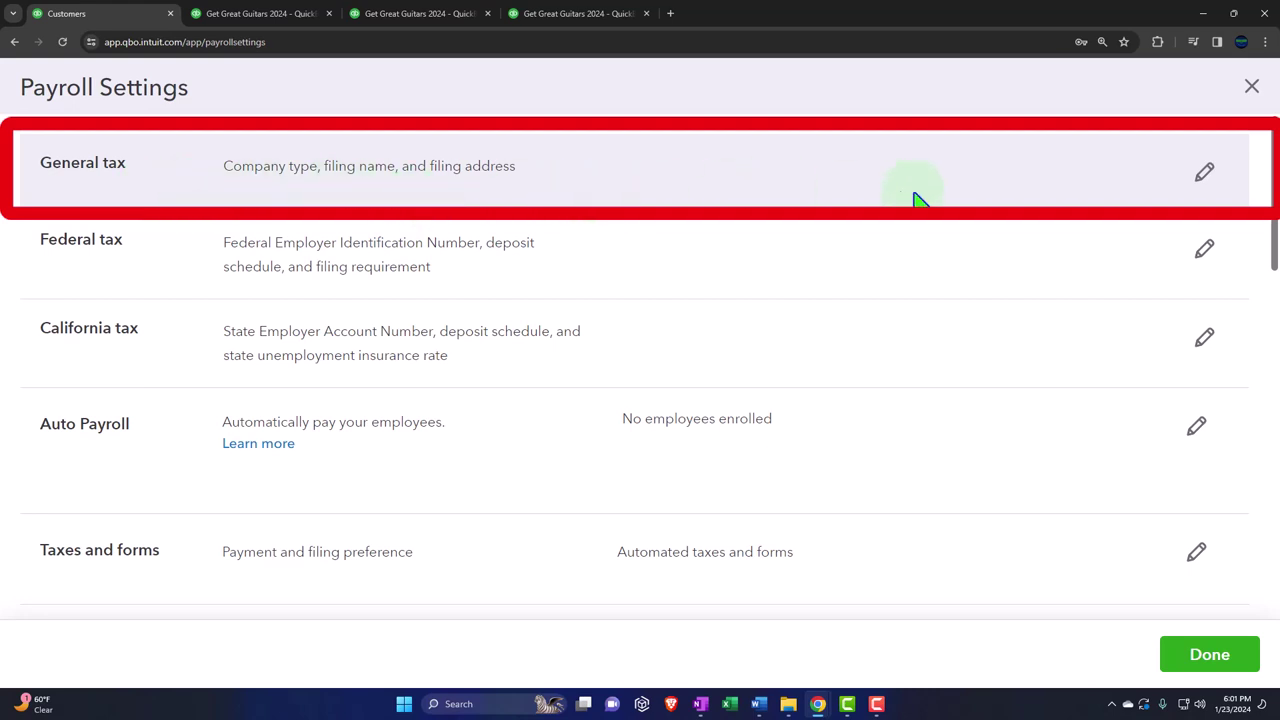
Review the General tax info in the payroll settings, including the company type options, and close it without saving.
{"action": "left_click", "coordinate": [1199, 182]}
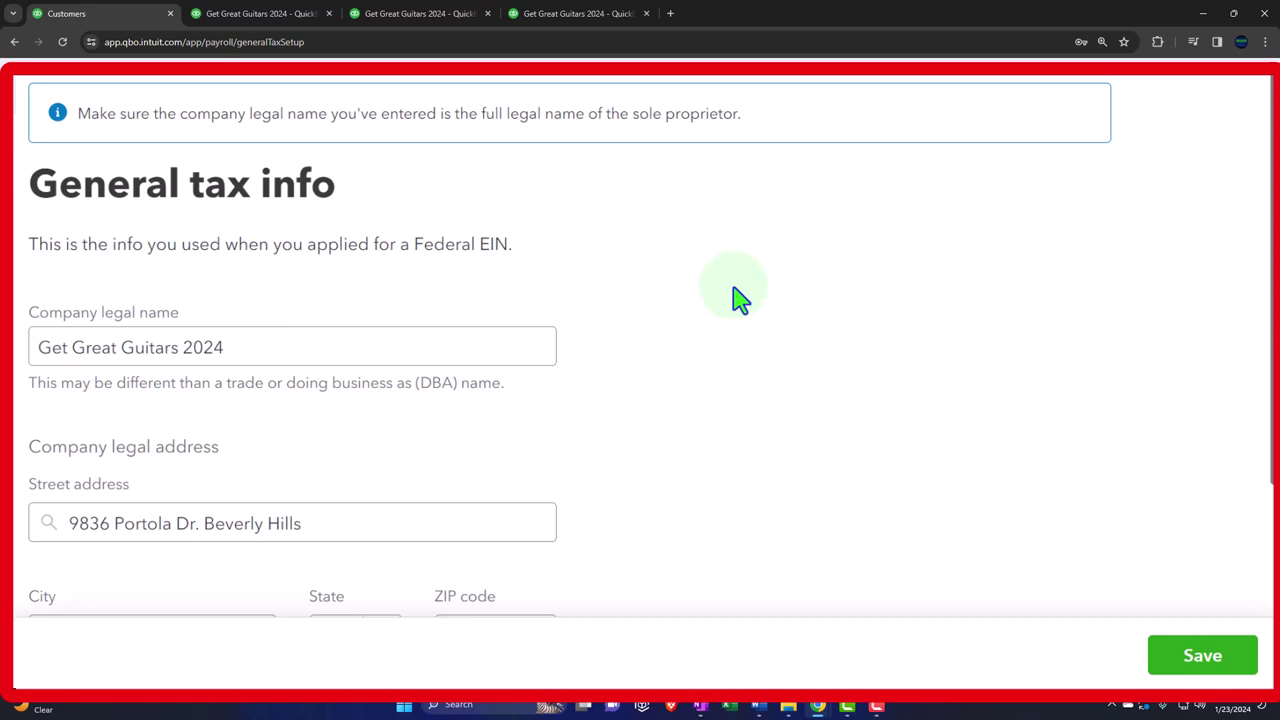
{"action": "scroll", "coordinate": [738, 297], "scroll_direction": "down", "scroll_amount": 1}
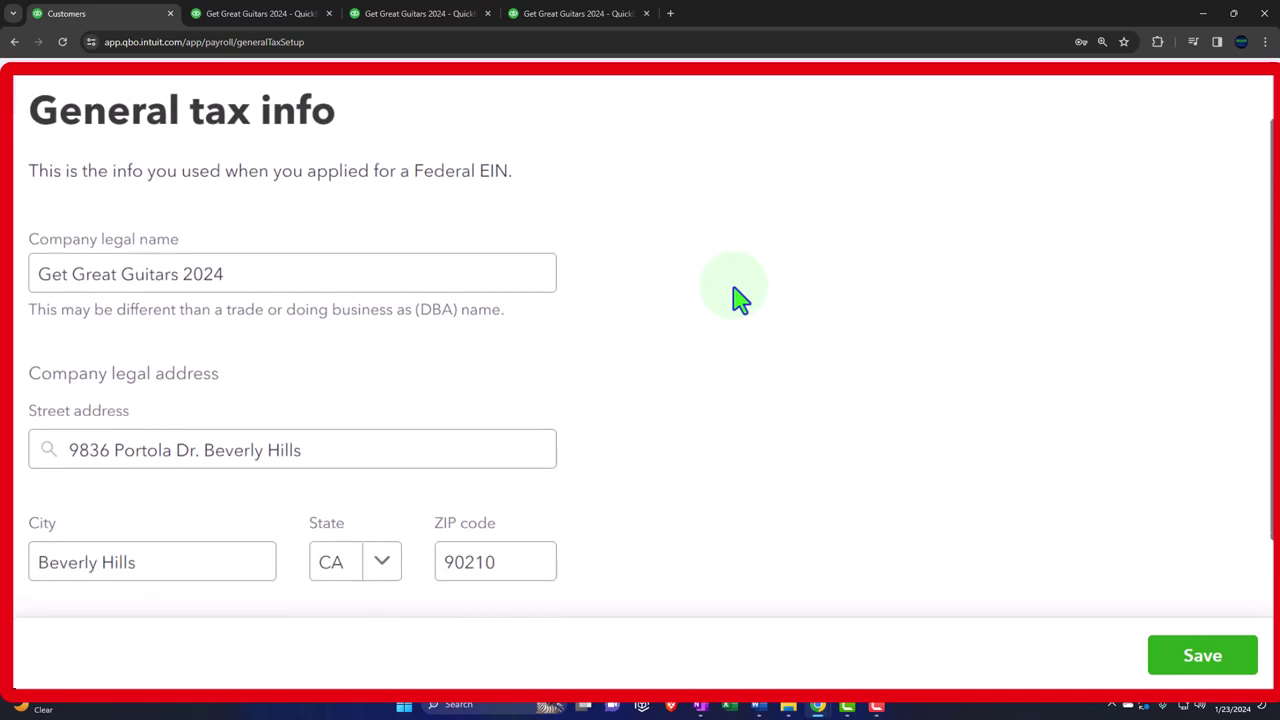
{"action": "scroll", "coordinate": [738, 297], "scroll_direction": "down", "scroll_amount": 1}
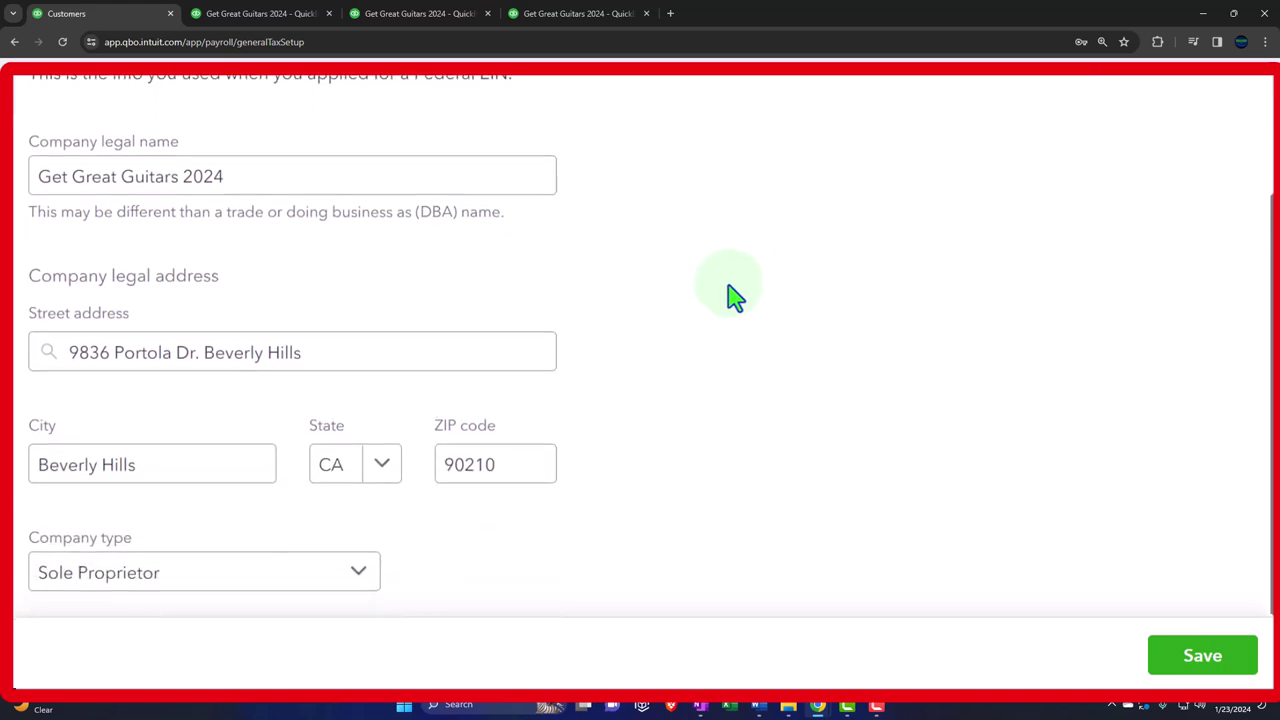
{"action": "left_click", "coordinate": [370, 585]}
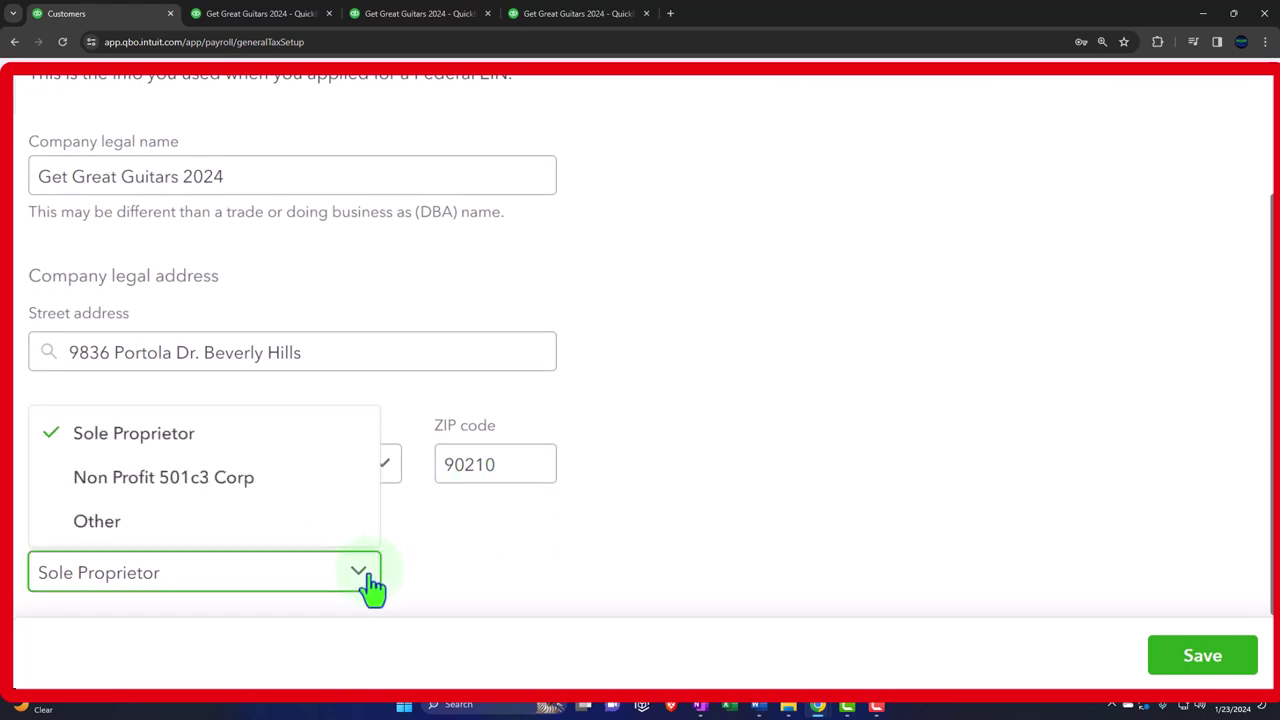
{"action": "left_click", "coordinate": [719, 598]}
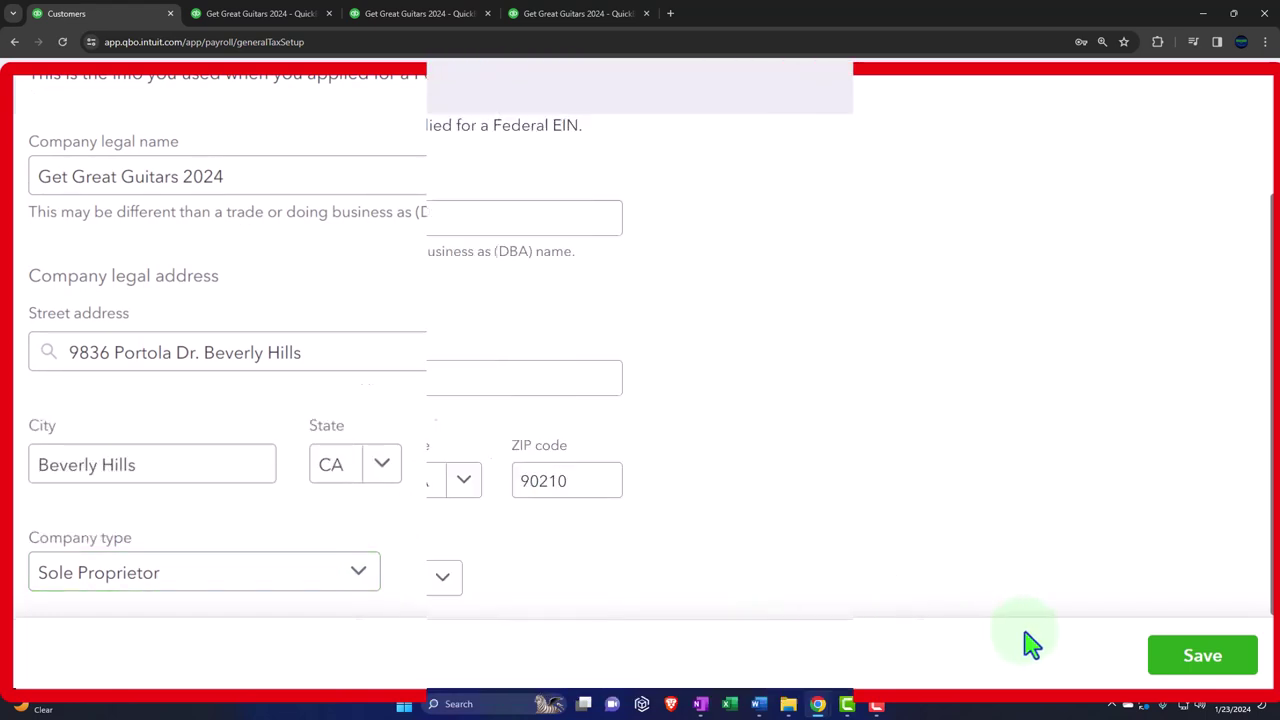
{"action": "left_click", "coordinate": [1251, 88]}
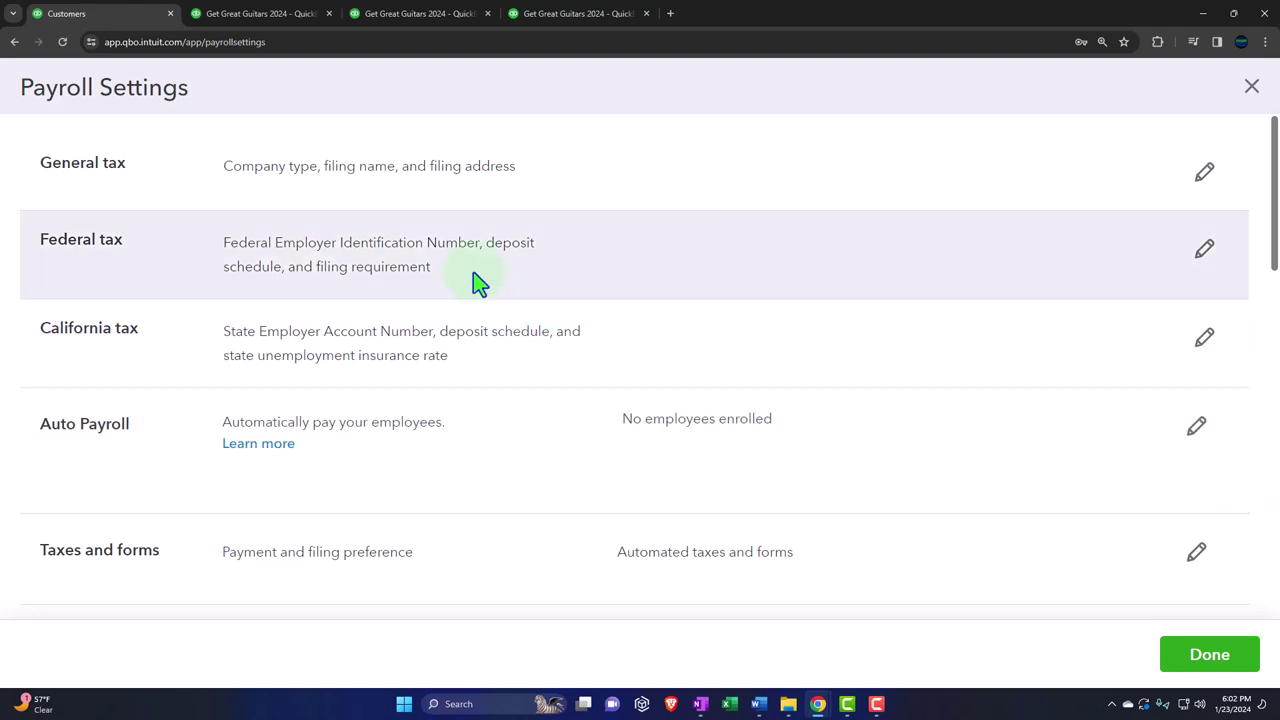
Review the Federal tax info and the Auto Payroll employee enrollment, closing each without saving.
{"action": "left_click", "coordinate": [1203, 250]}
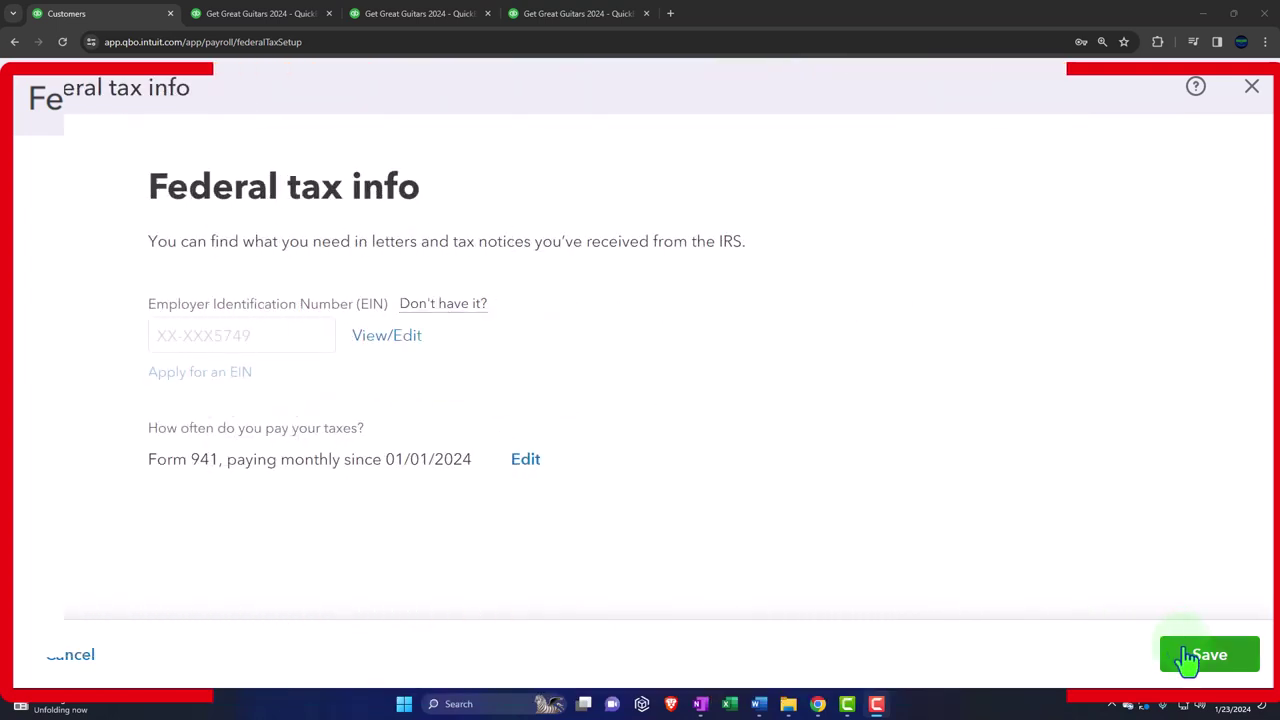
{"action": "left_click", "coordinate": [1251, 87]}
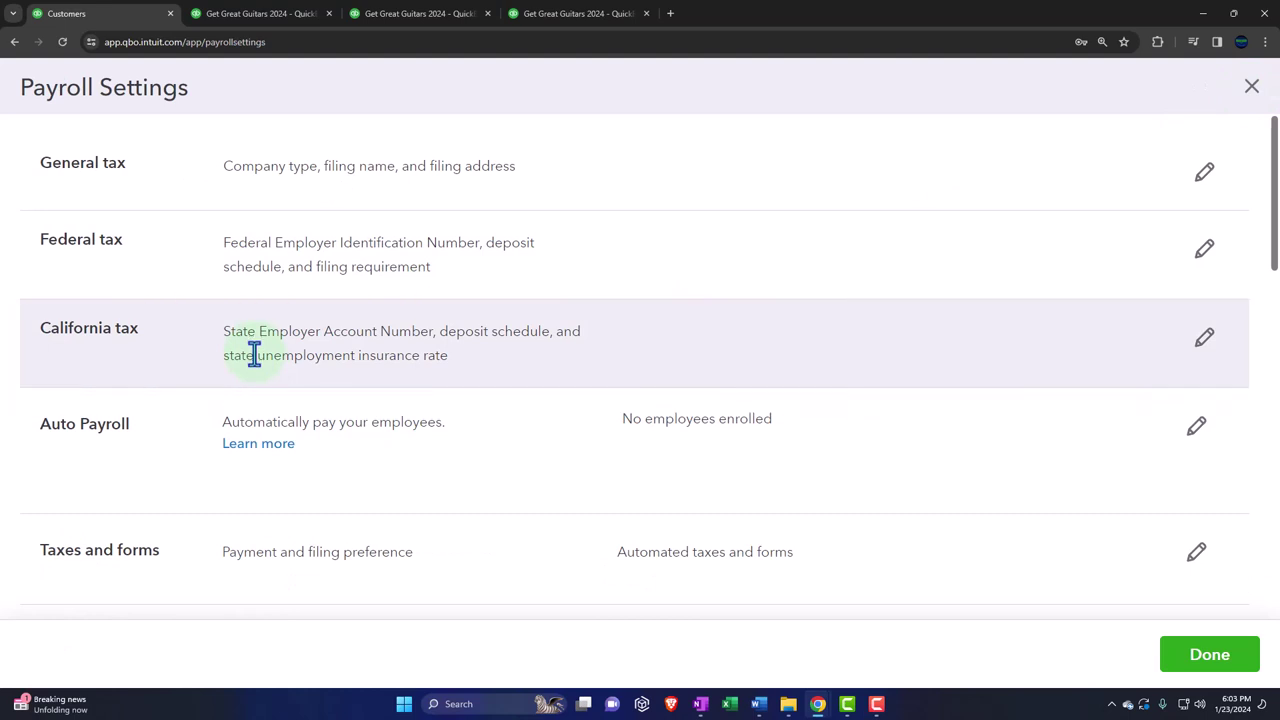
{"action": "scroll", "coordinate": [252, 355], "scroll_direction": "down", "scroll_amount": 1}
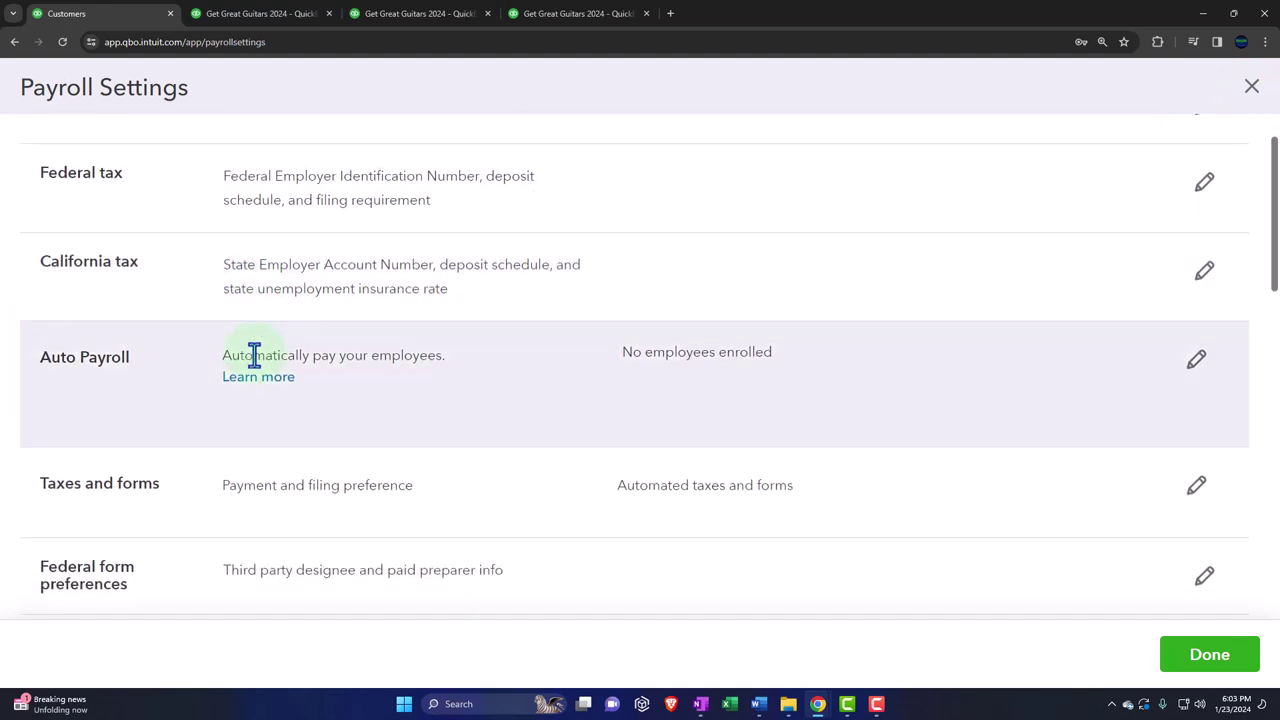
{"action": "scroll", "coordinate": [257, 366], "scroll_direction": "down", "scroll_amount": 1}
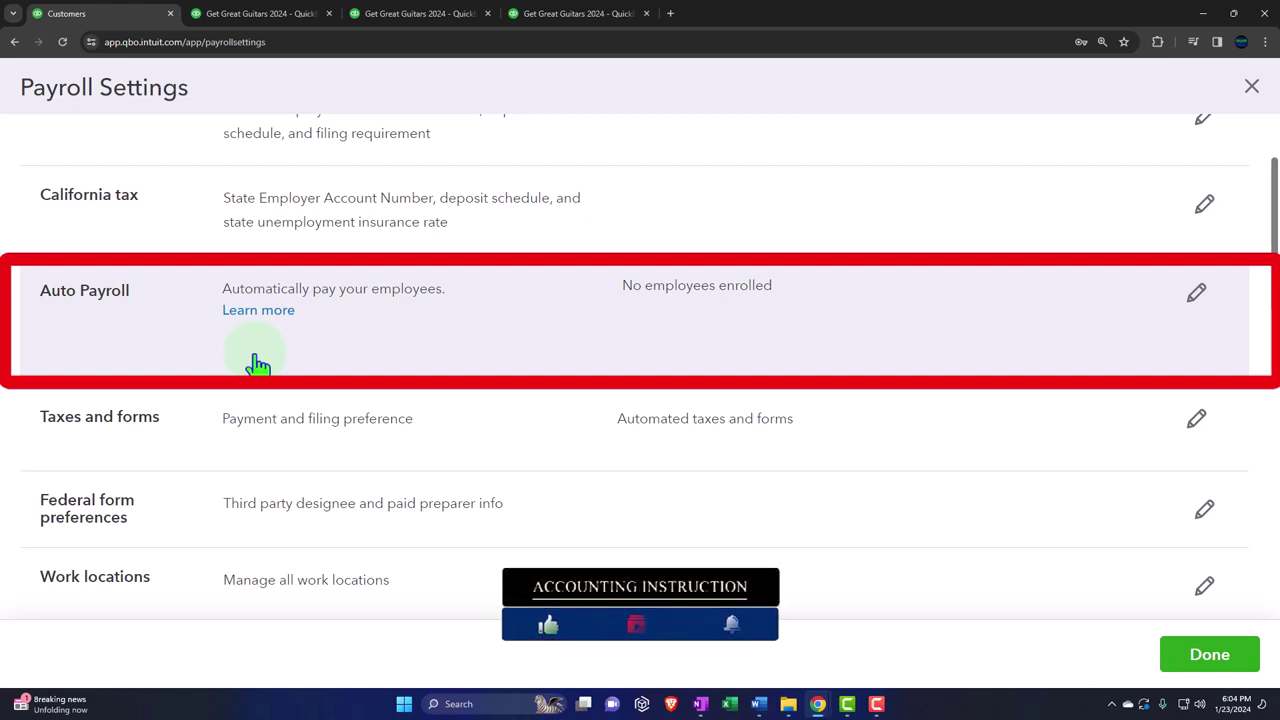
{"action": "left_click", "coordinate": [1196, 295]}
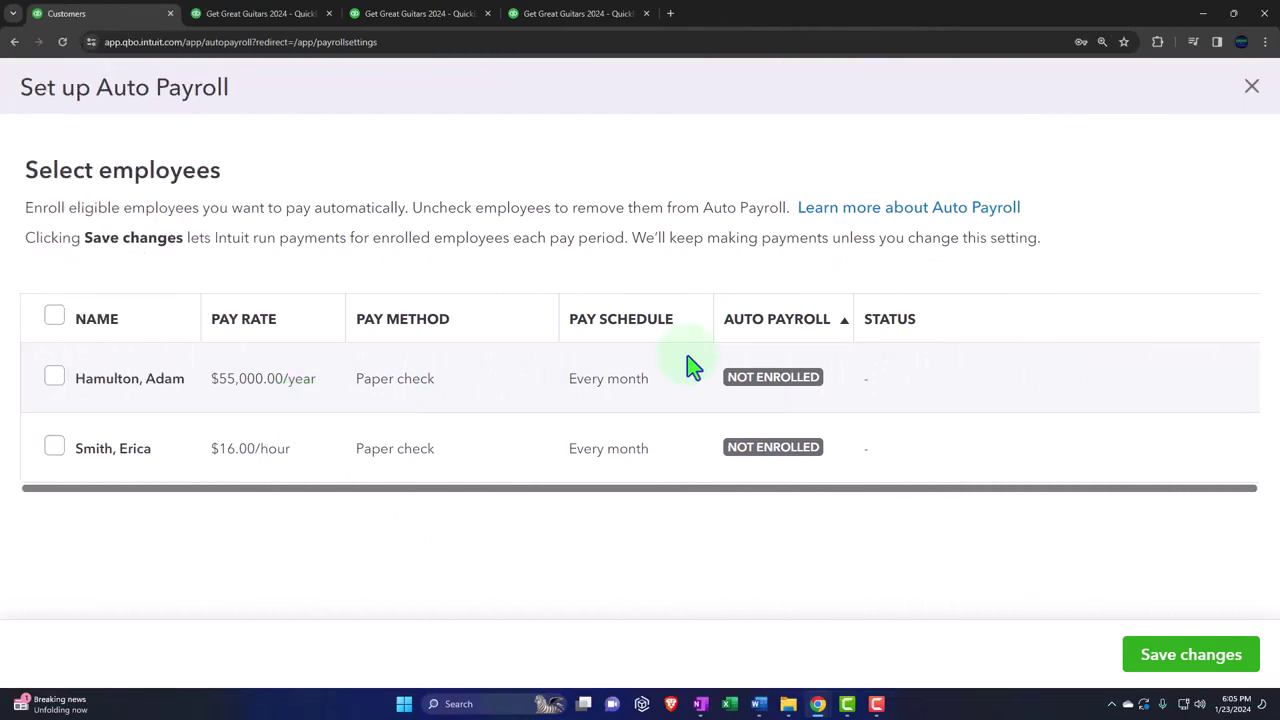
{"action": "left_click", "coordinate": [1250, 88]}
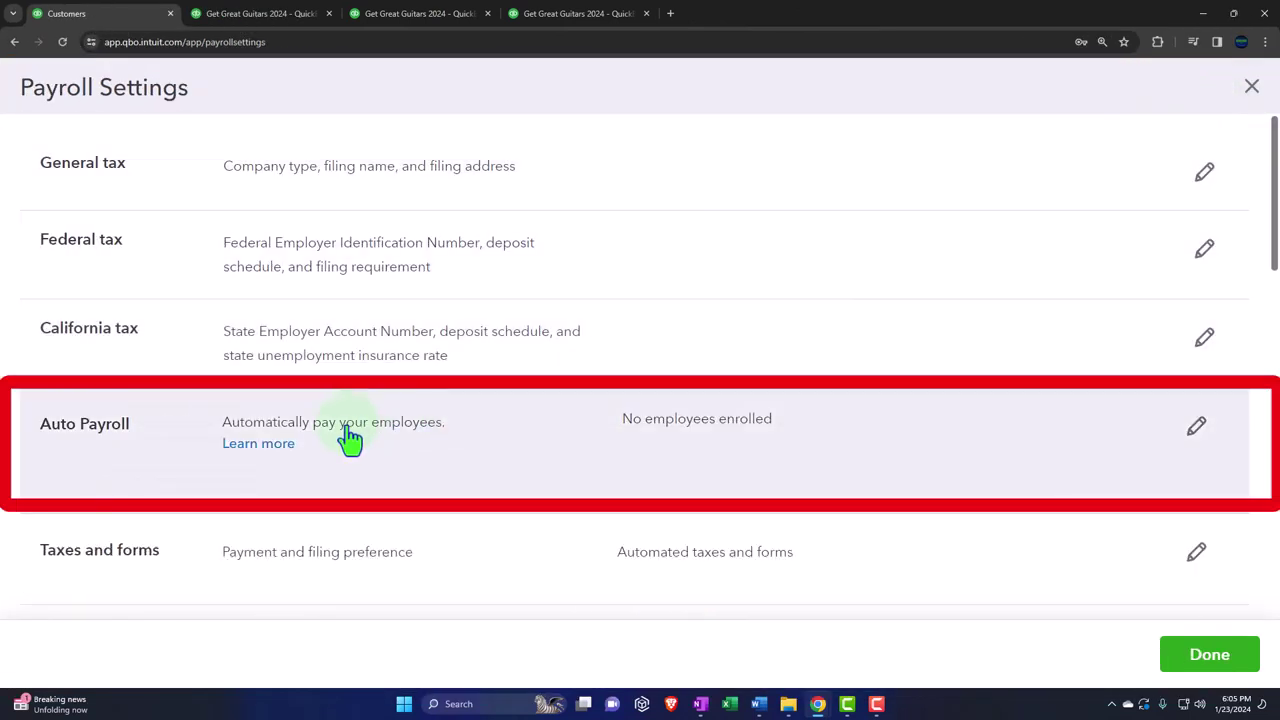
Review the Taxes and forms automation setting and the Federal Form Preferences for third-party designee and paid preparer, without saving.
{"action": "scroll", "coordinate": [349, 438], "scroll_direction": "down", "scroll_amount": 3}
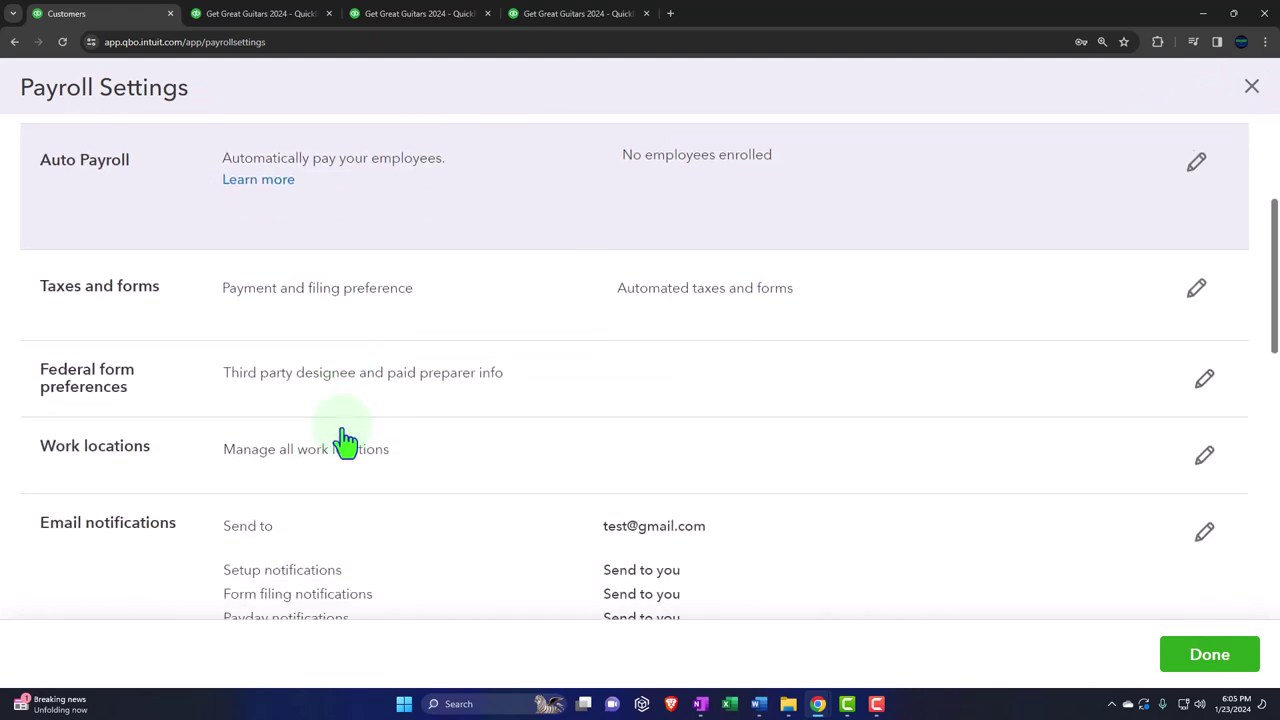
{"action": "left_click", "coordinate": [1200, 292]}
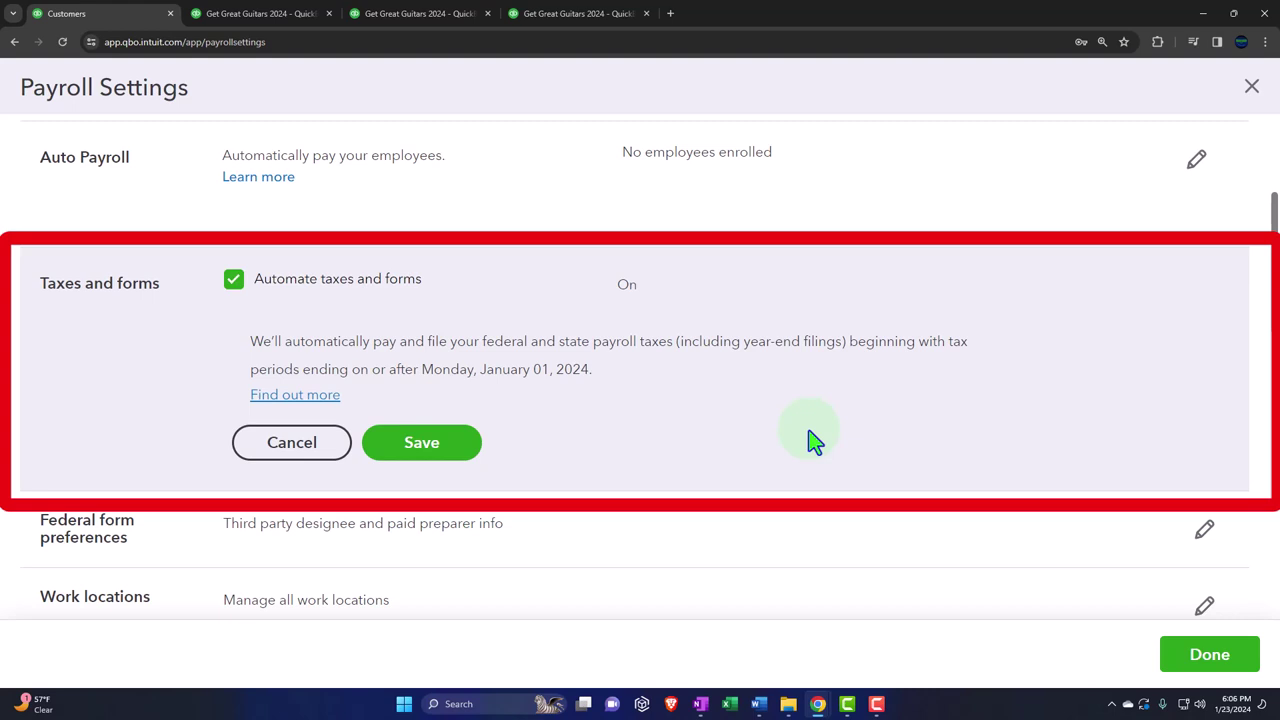
{"action": "scroll", "coordinate": [811, 440], "scroll_direction": "down", "scroll_amount": 1}
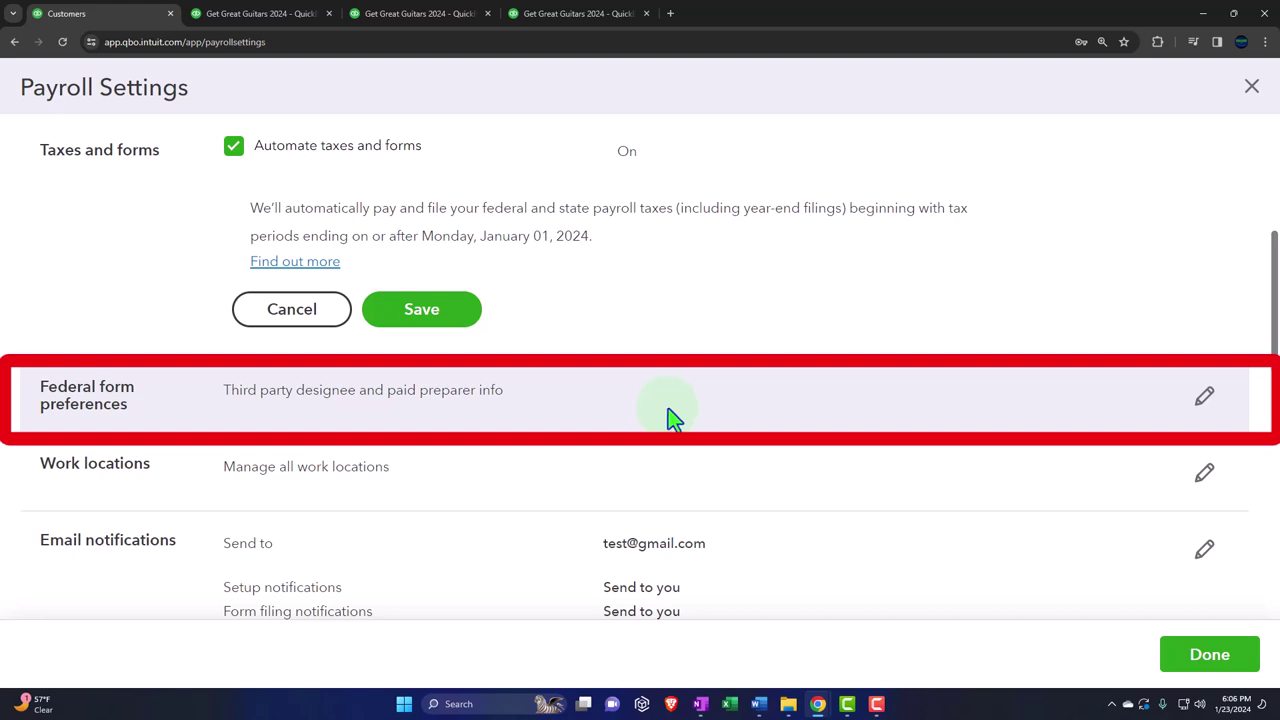
{"action": "left_click", "coordinate": [1202, 402]}
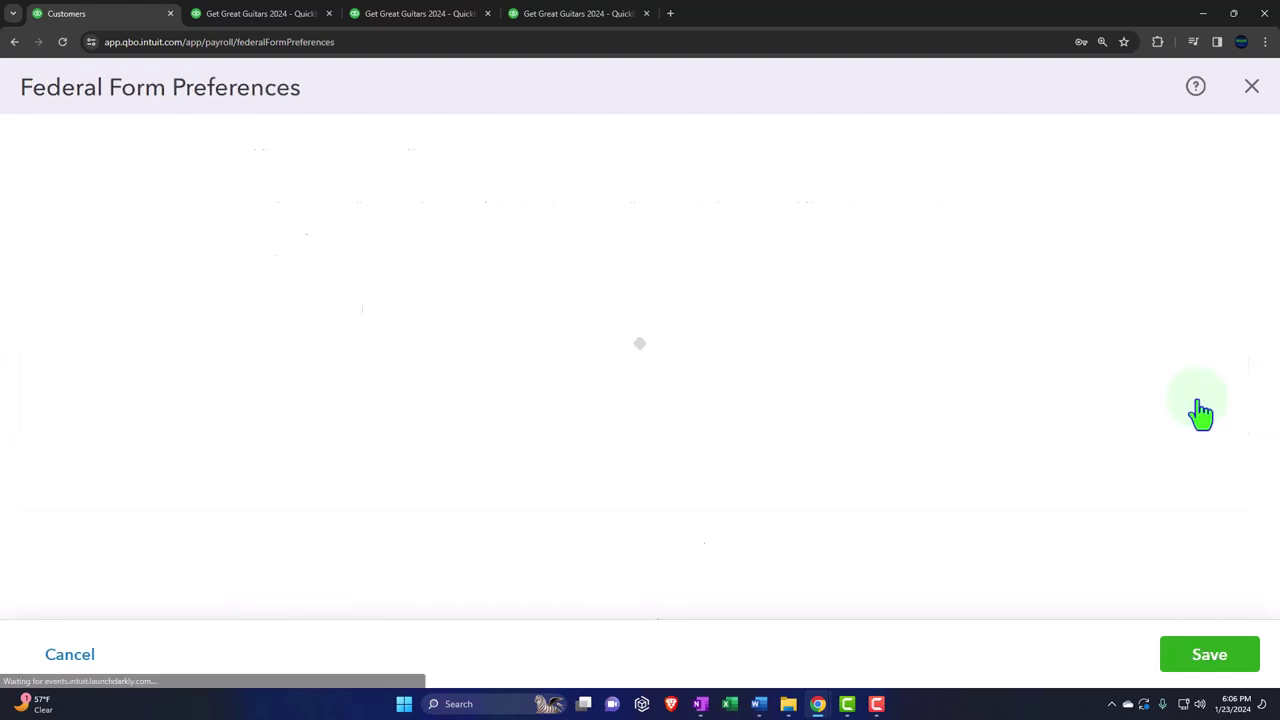
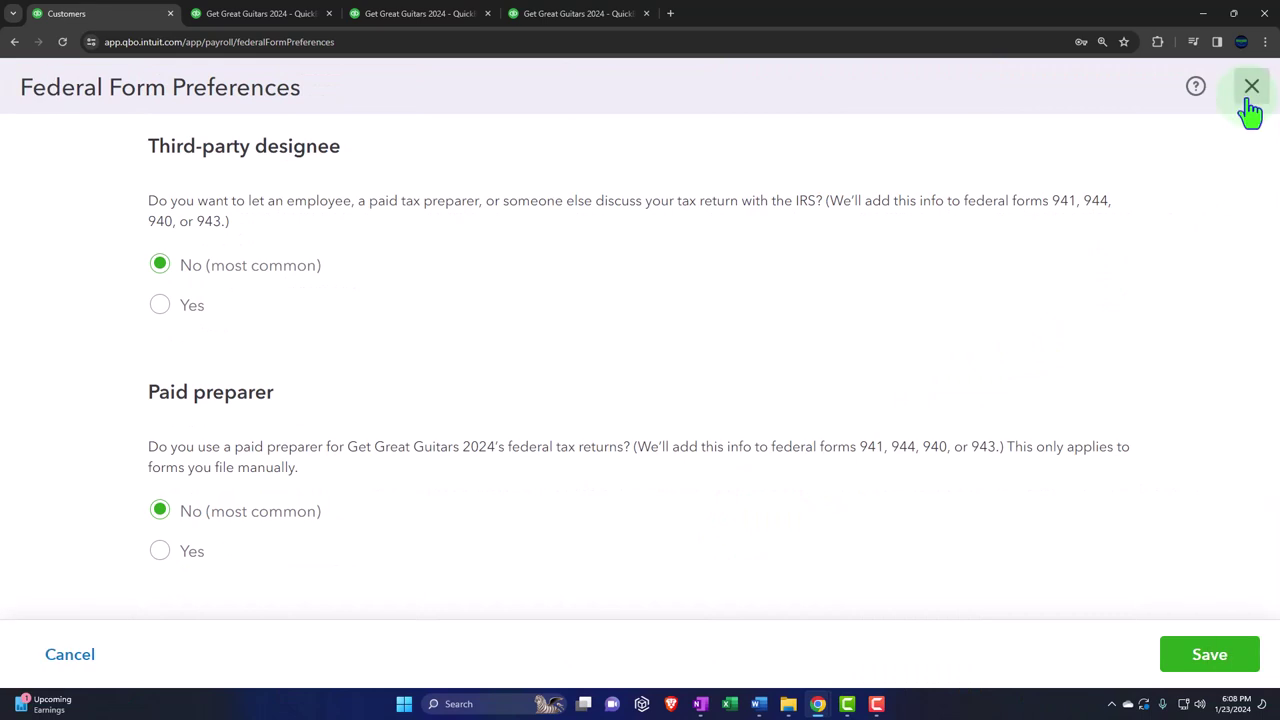
{"action": "left_click", "coordinate": [1249, 86]}
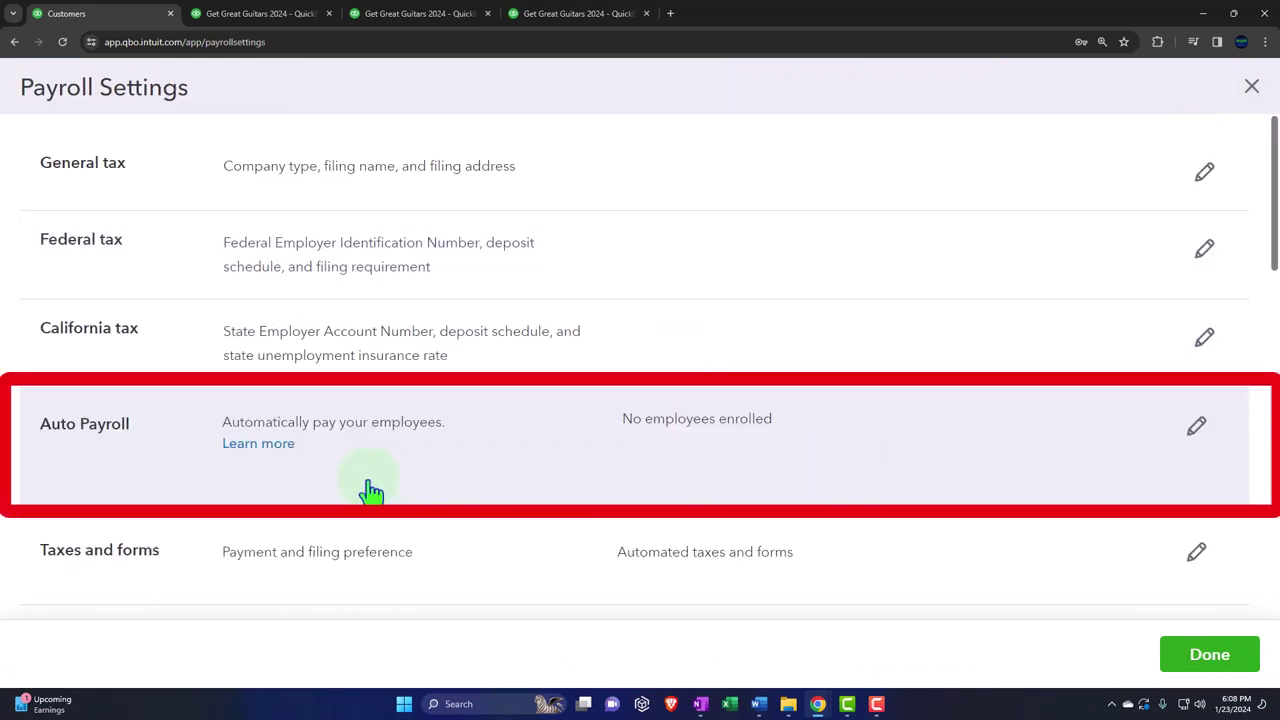
Reopen the Taxes and forms setting to check the Automate taxes and forms option.
{"action": "scroll", "coordinate": [366, 491], "scroll_direction": "down", "scroll_amount": 2}
{"action": "scroll", "coordinate": [366, 491], "scroll_direction": "down", "scroll_amount": 1}
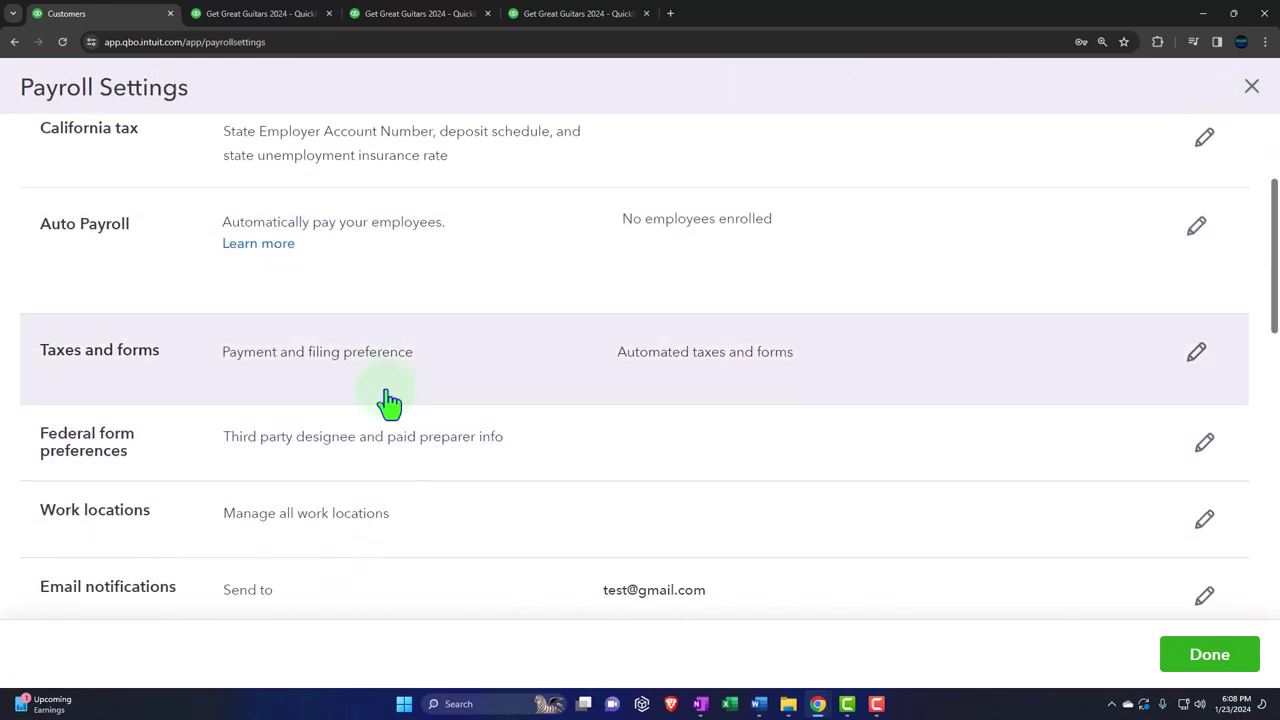
{"action": "scroll", "coordinate": [388, 400], "scroll_direction": "down", "scroll_amount": 1}
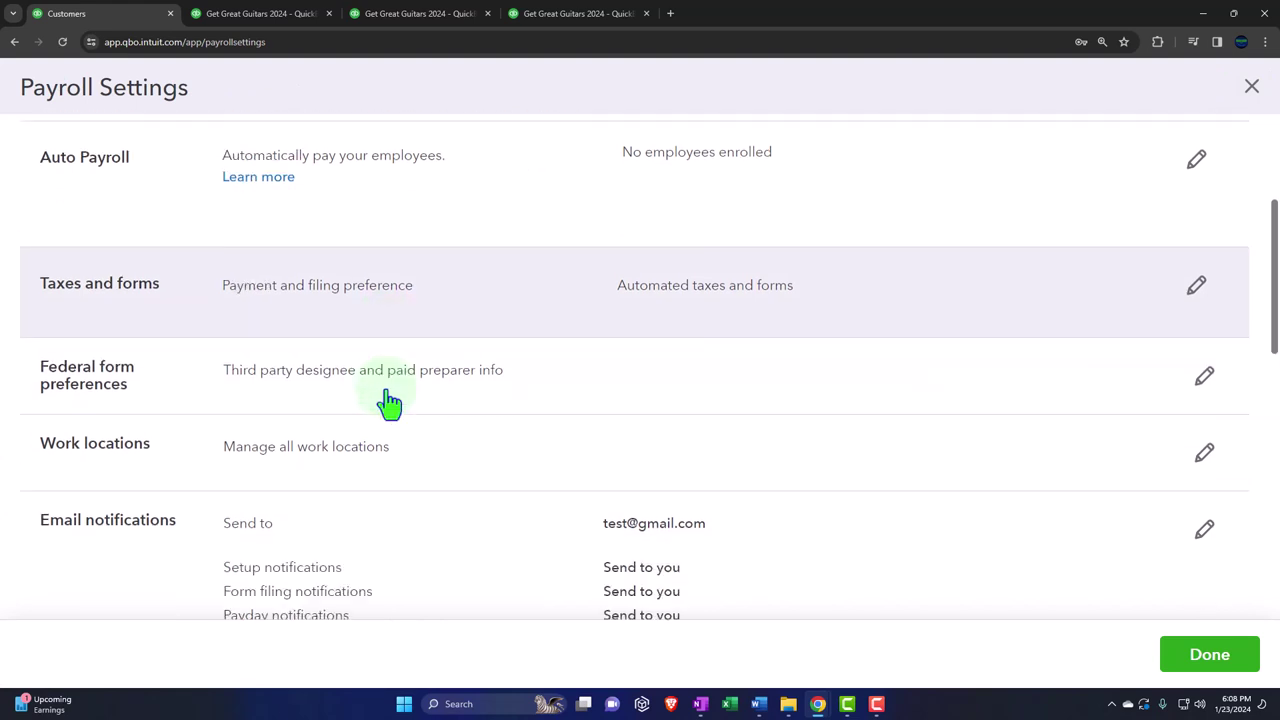
{"action": "left_click", "coordinate": [1198, 292]}
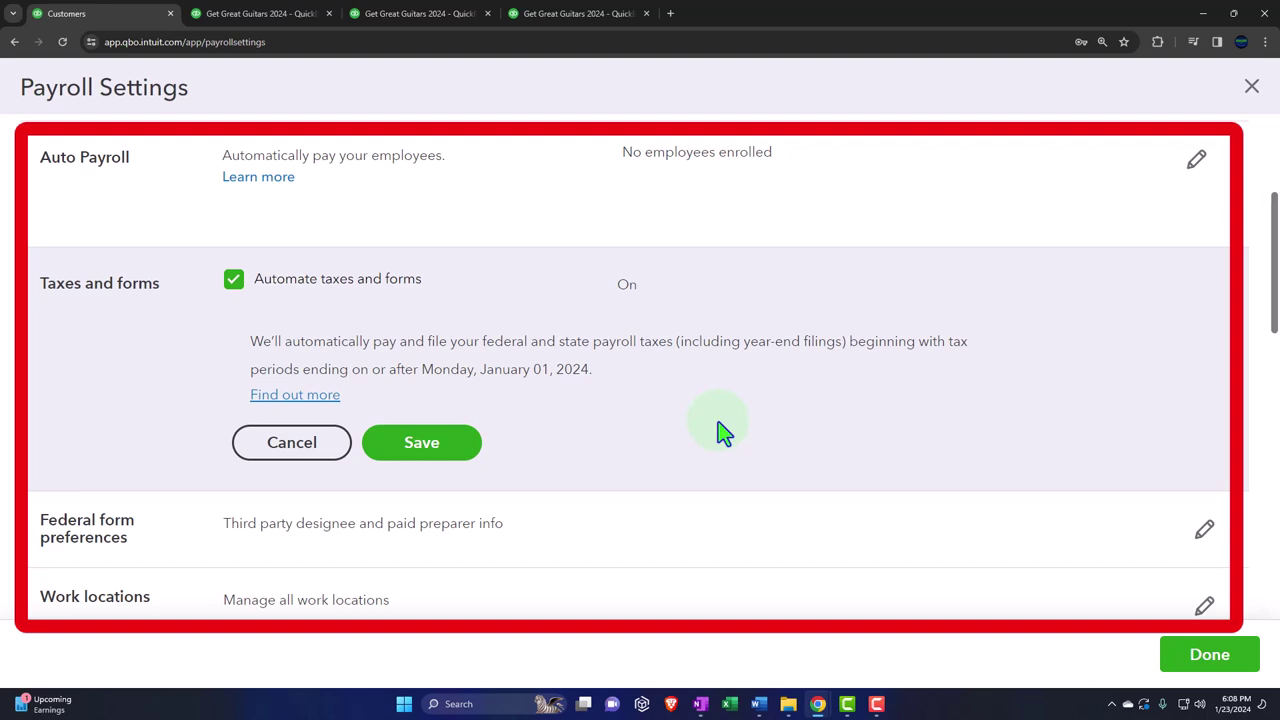
Review the company work locations from the payroll settings, and close the page without editing.
{"action": "scroll", "coordinate": [724, 432], "scroll_direction": "down", "scroll_amount": 2}
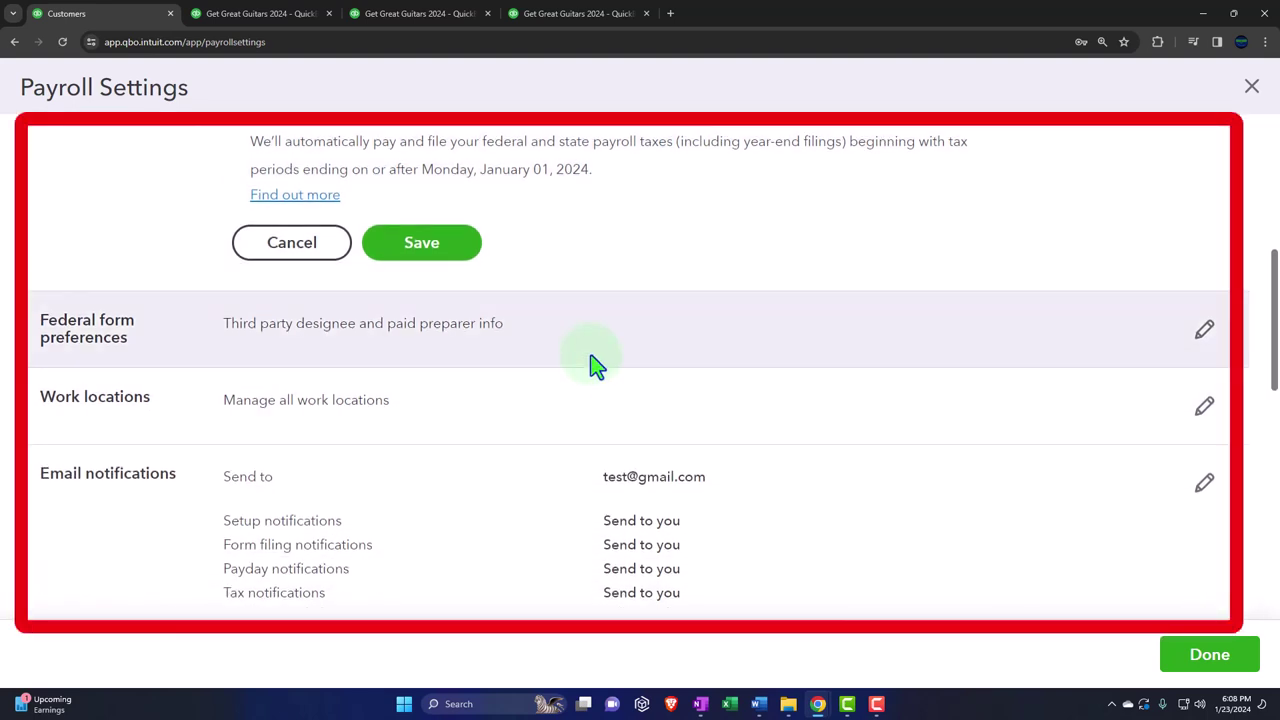
{"action": "scroll", "coordinate": [592, 365], "scroll_direction": "down", "scroll_amount": 1}
{"action": "scroll", "coordinate": [592, 365], "scroll_direction": "down", "scroll_amount": 1}
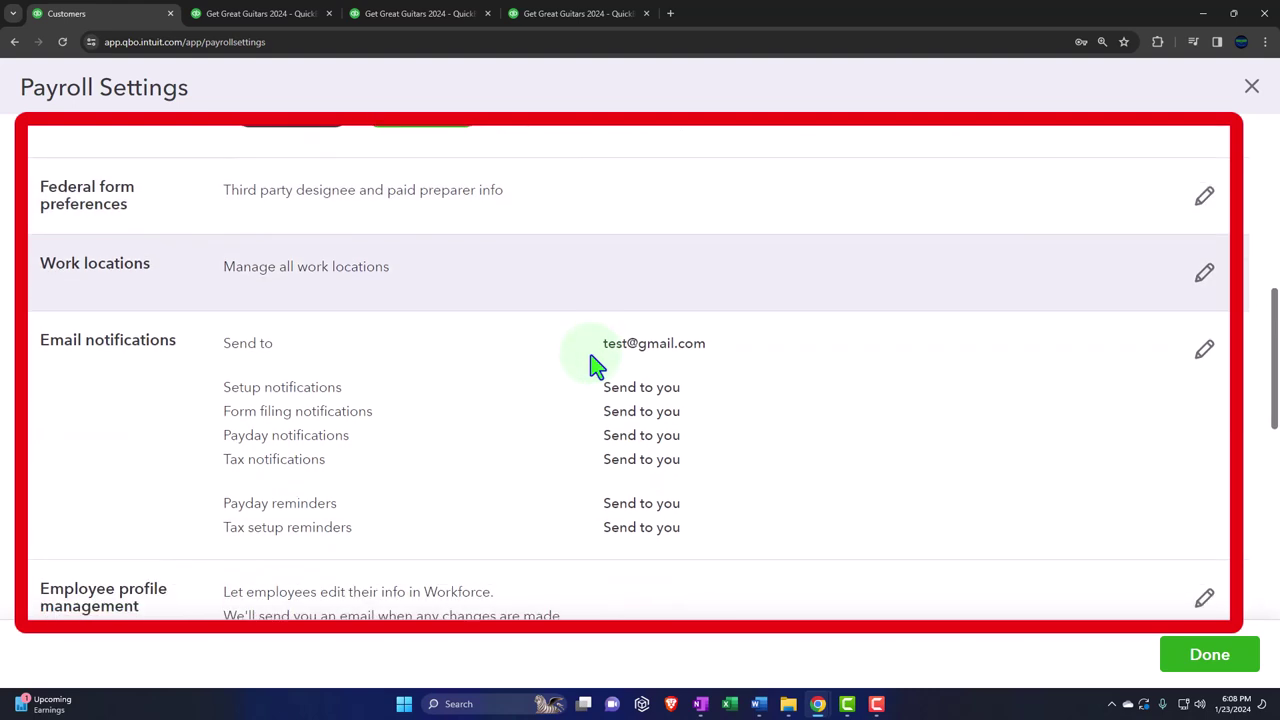
{"action": "left_click", "coordinate": [1204, 273]}
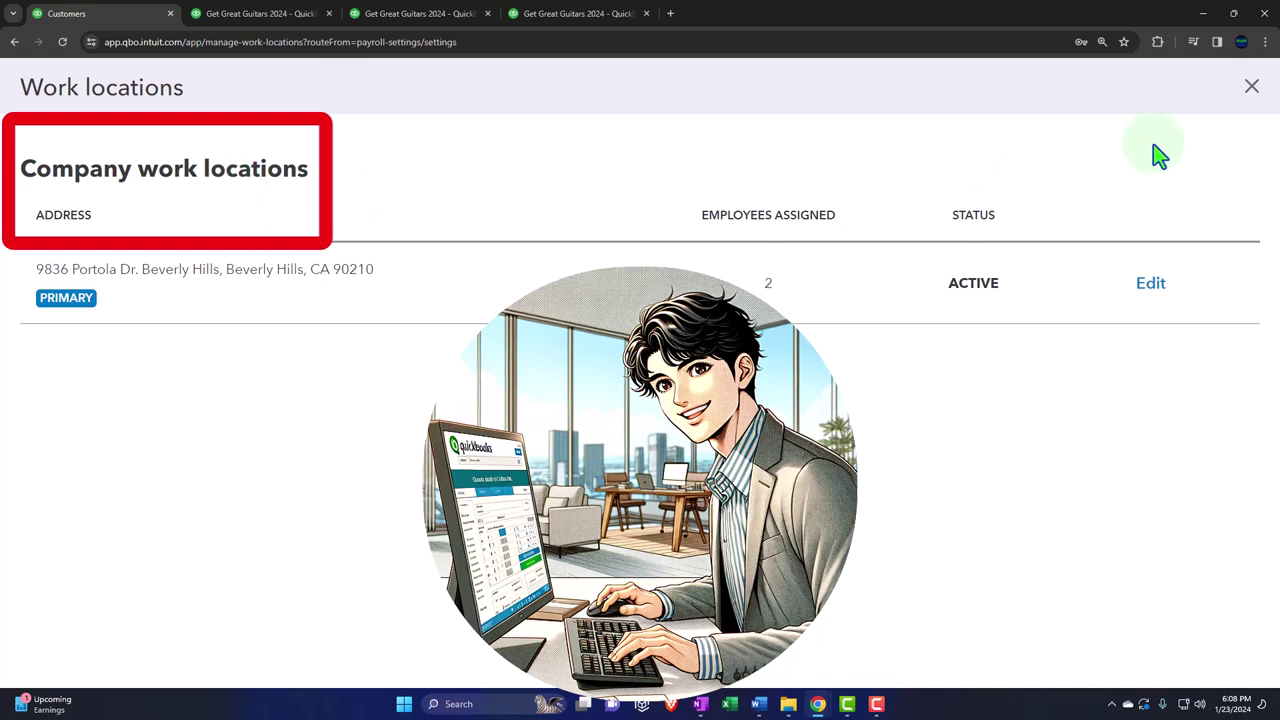
{"action": "left_click", "coordinate": [1250, 90]}
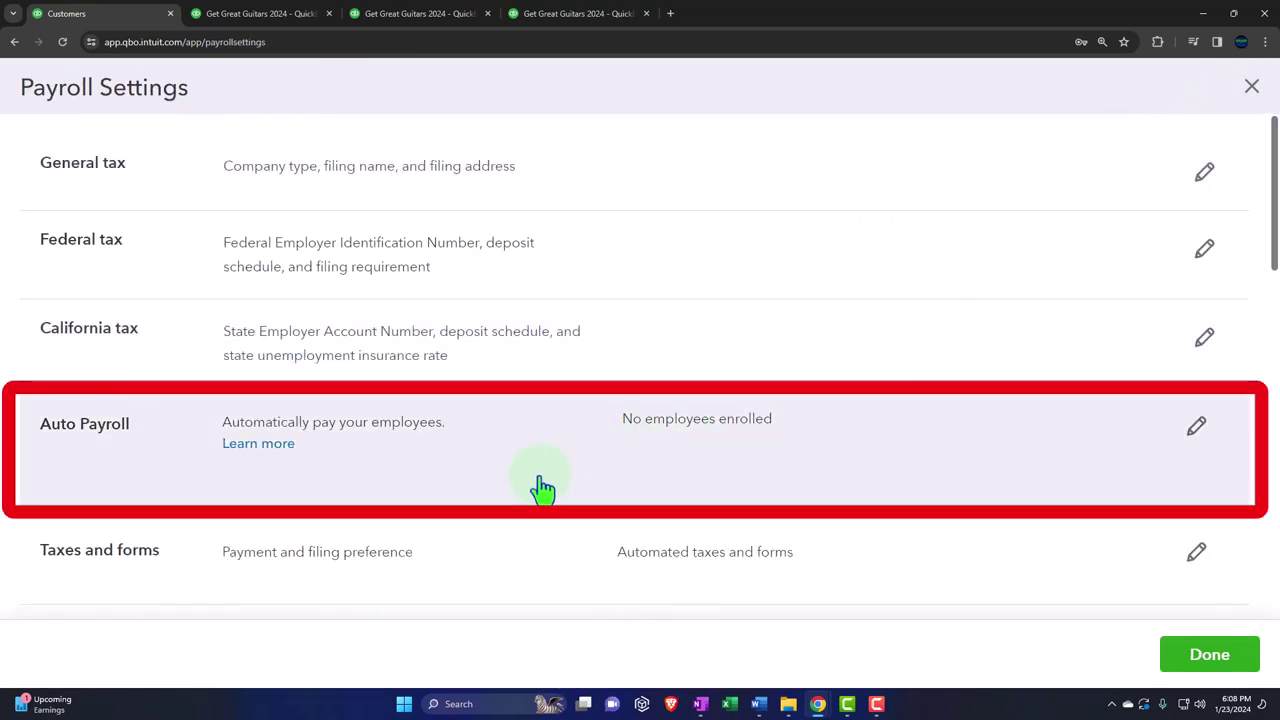
Review the Email notifications setting, including the payday reminder type options and tax setup reminders, leaving the reminder type as is.
{"action": "scroll", "coordinate": [543, 486], "scroll_direction": "down", "scroll_amount": 4}
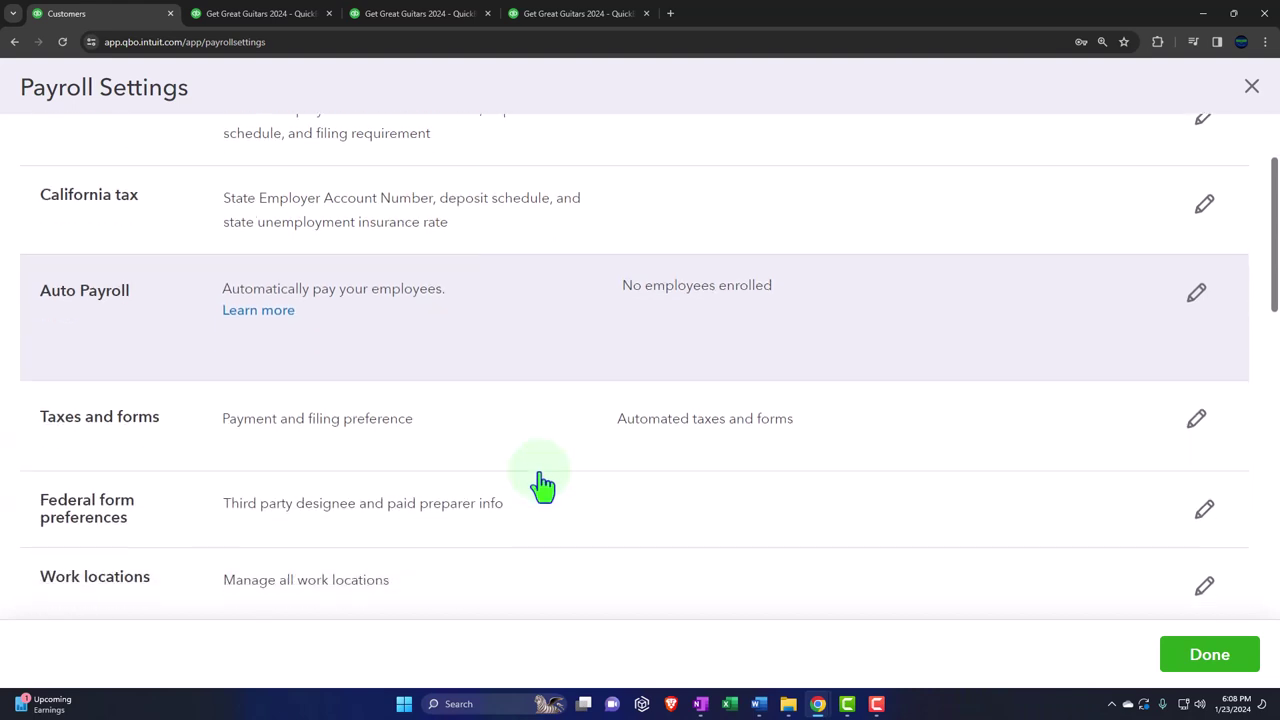
{"action": "scroll", "coordinate": [543, 486], "scroll_direction": "down", "scroll_amount": 1}
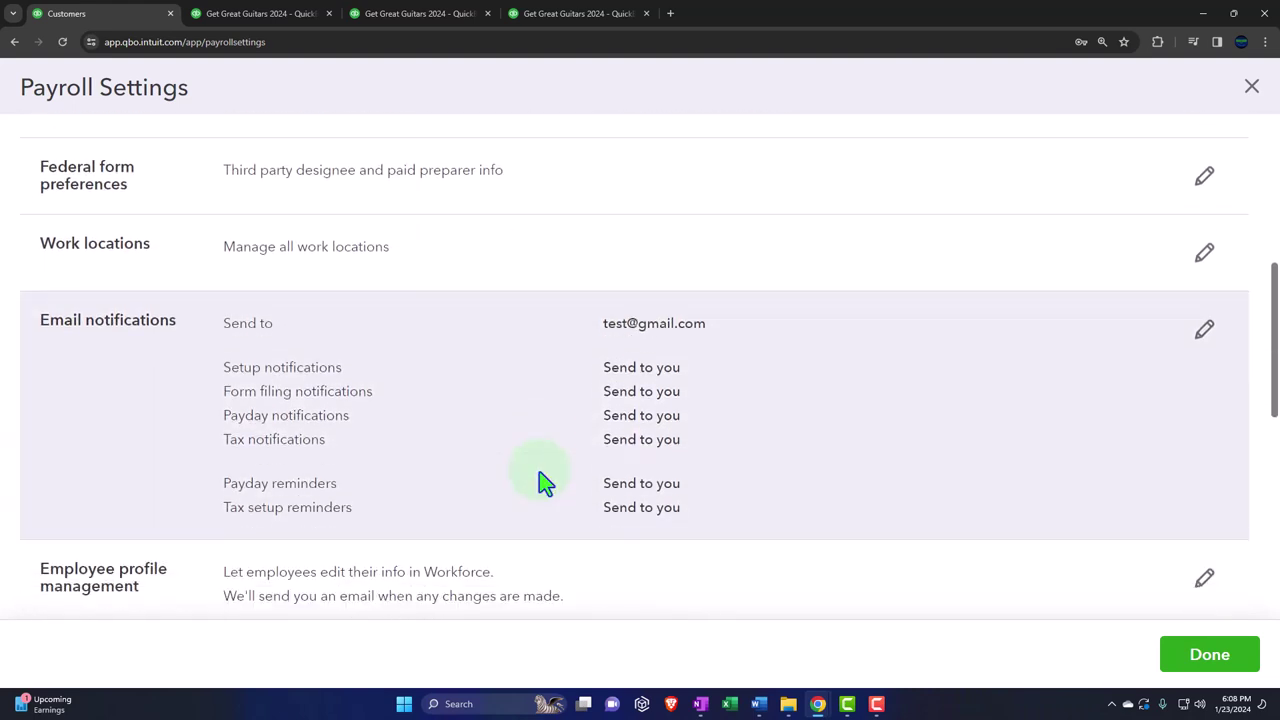
{"action": "scroll", "coordinate": [539, 483], "scroll_direction": "down", "scroll_amount": 1}
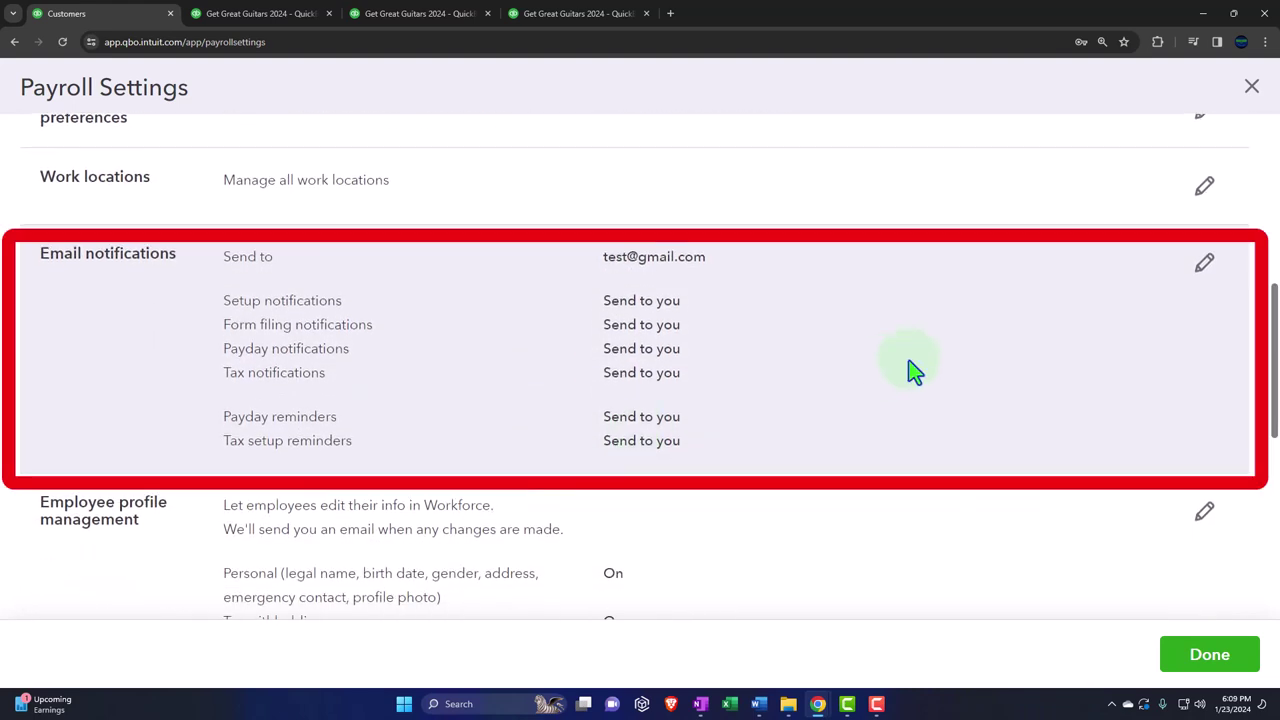
{"action": "left_click", "coordinate": [1205, 272]}
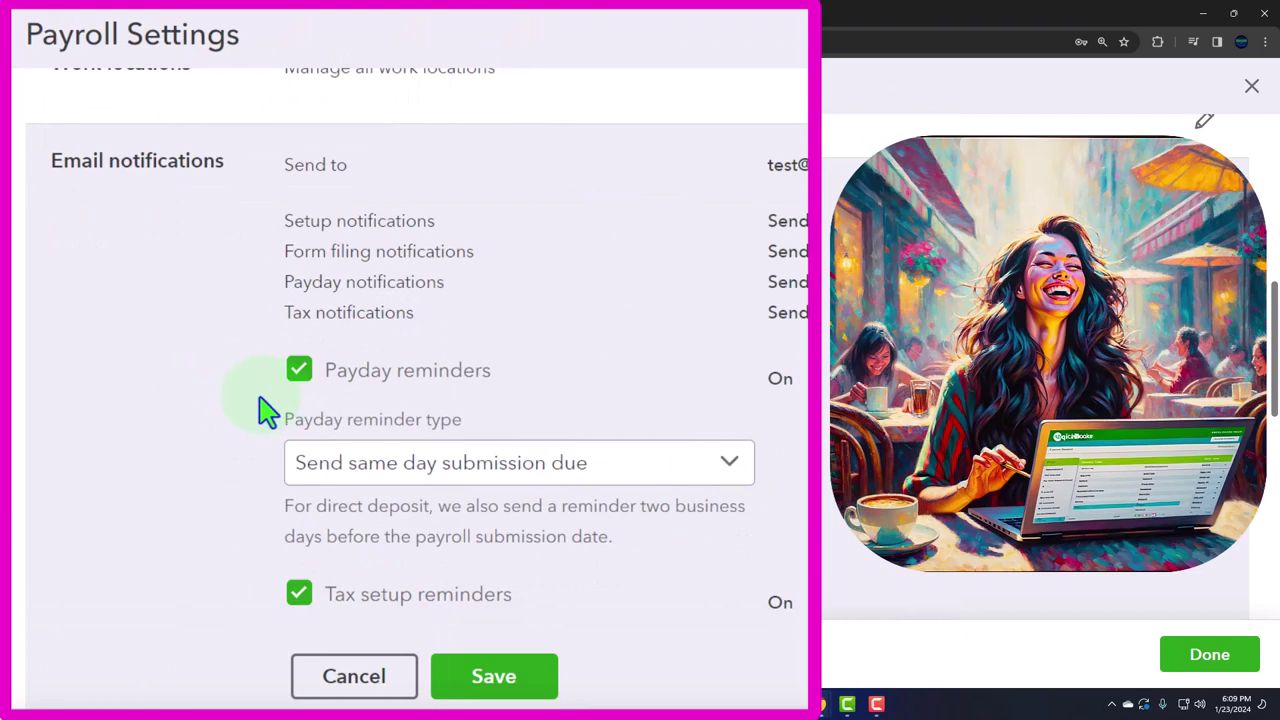
{"action": "scroll", "coordinate": [265, 412], "scroll_direction": "down", "scroll_amount": 2}
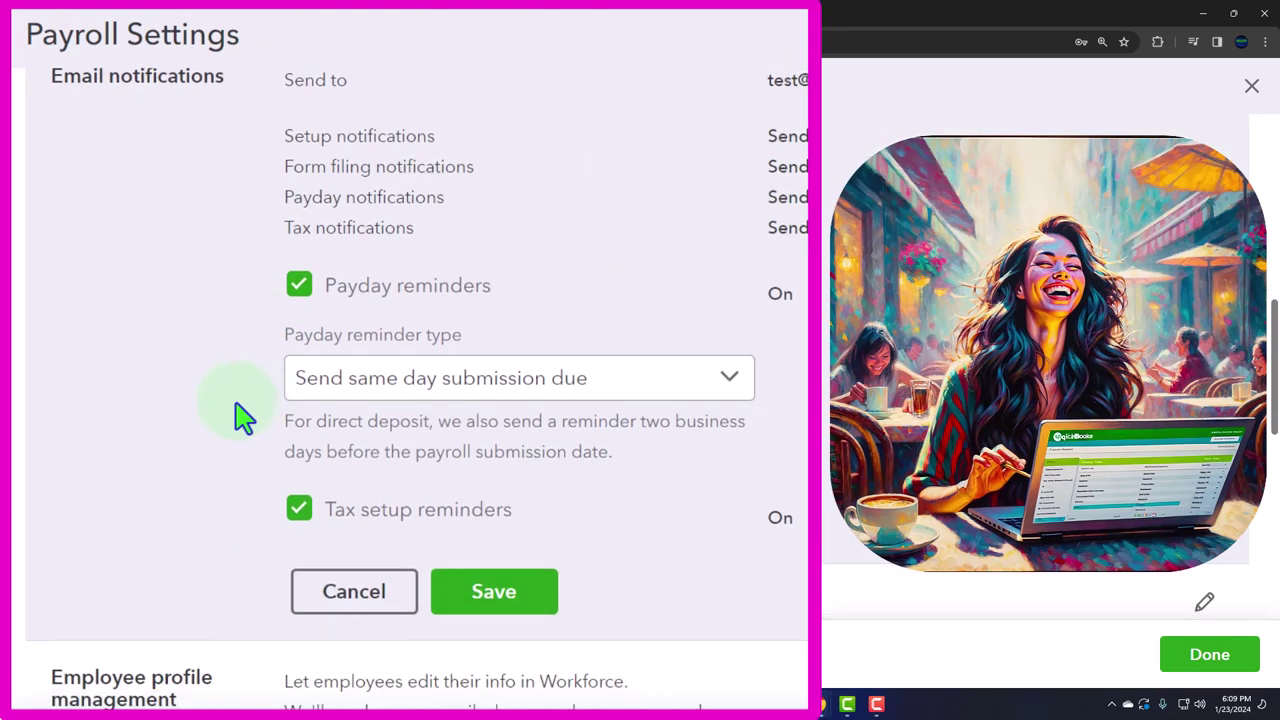
{"action": "left_click", "coordinate": [720, 382]}
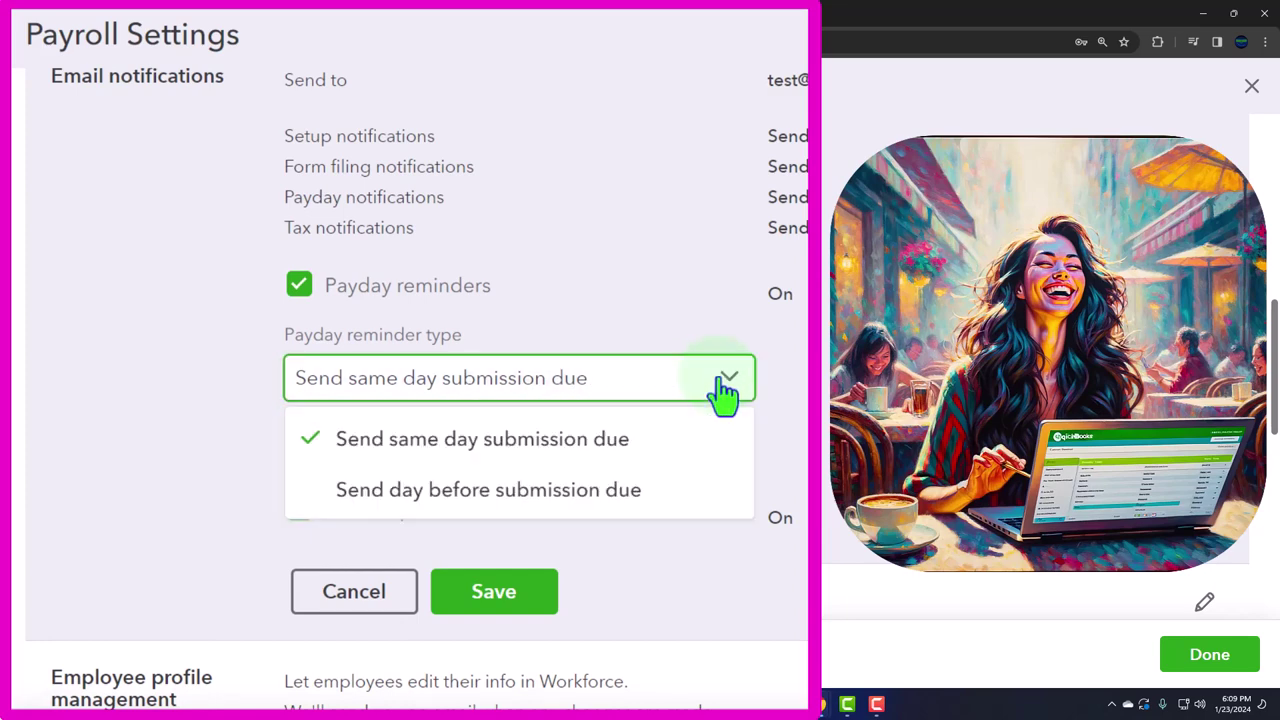
{"action": "left_click", "coordinate": [722, 390]}
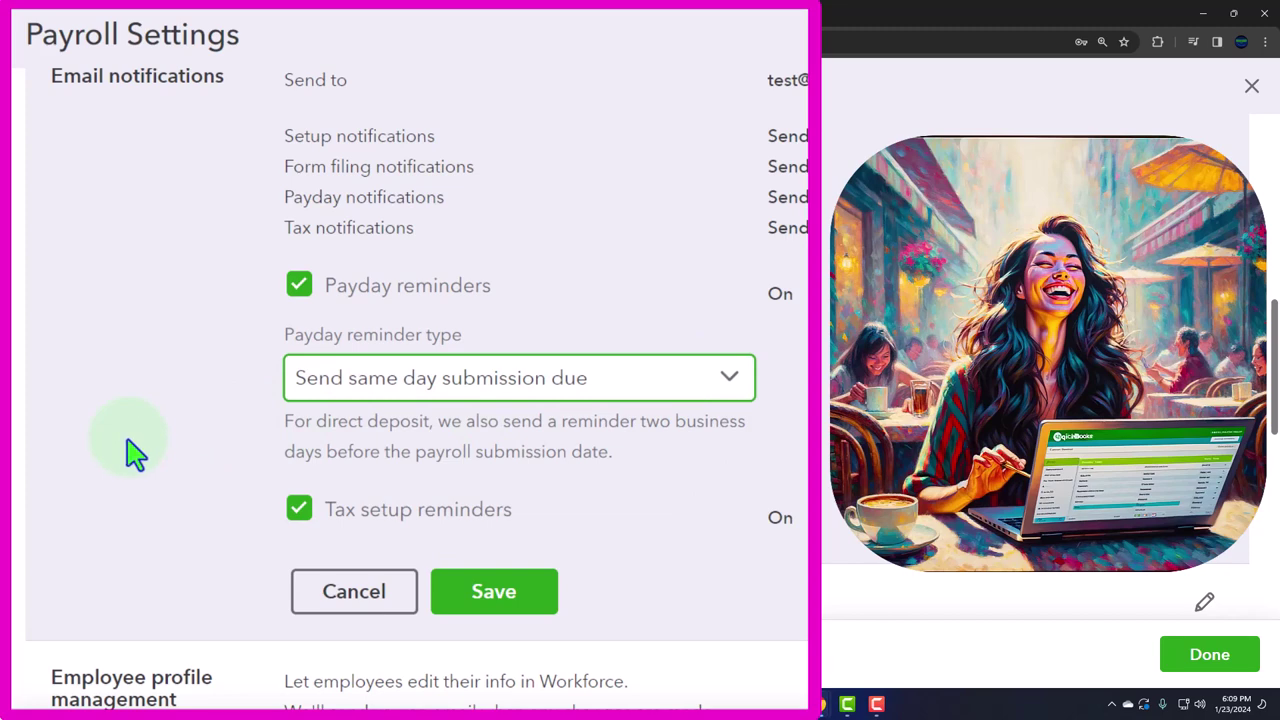
{"action": "scroll", "coordinate": [187, 535], "scroll_direction": "down", "scroll_amount": 1}
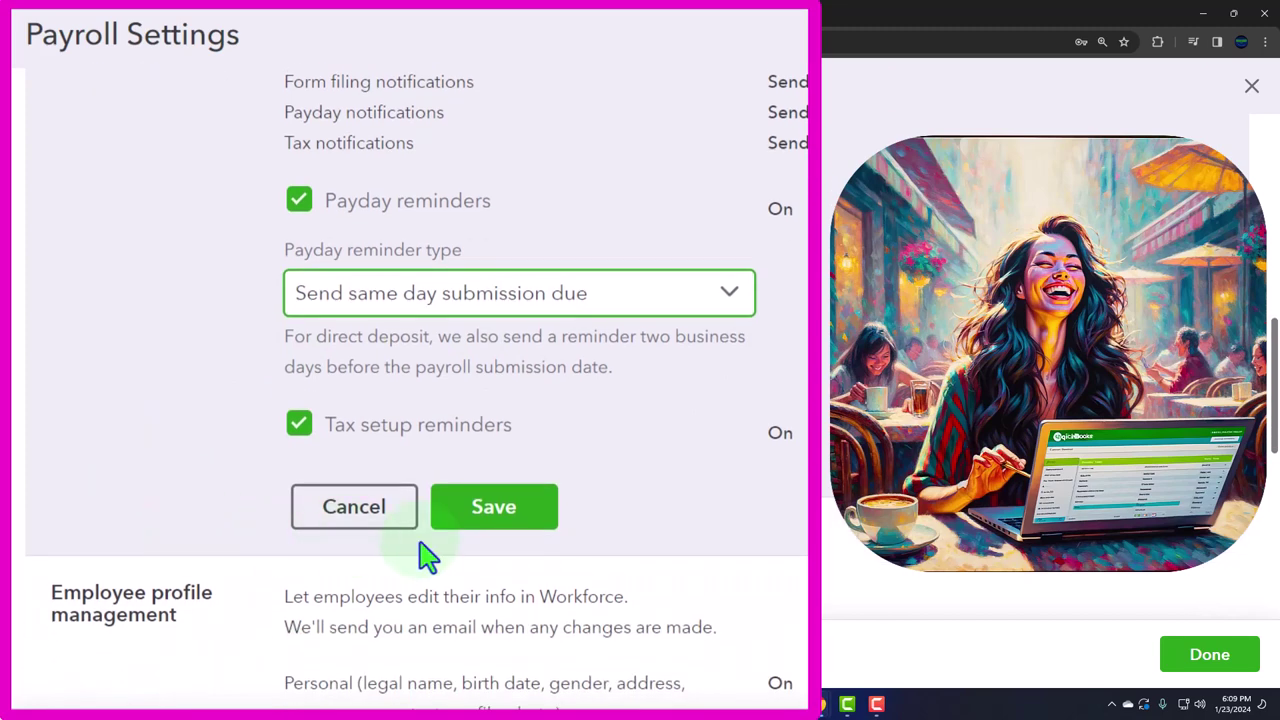
Review the Employee profile management options and the Shared data options for TurboTax W-2 import and employment verification.
{"action": "scroll", "coordinate": [366, 549], "scroll_direction": "down", "scroll_amount": 3}
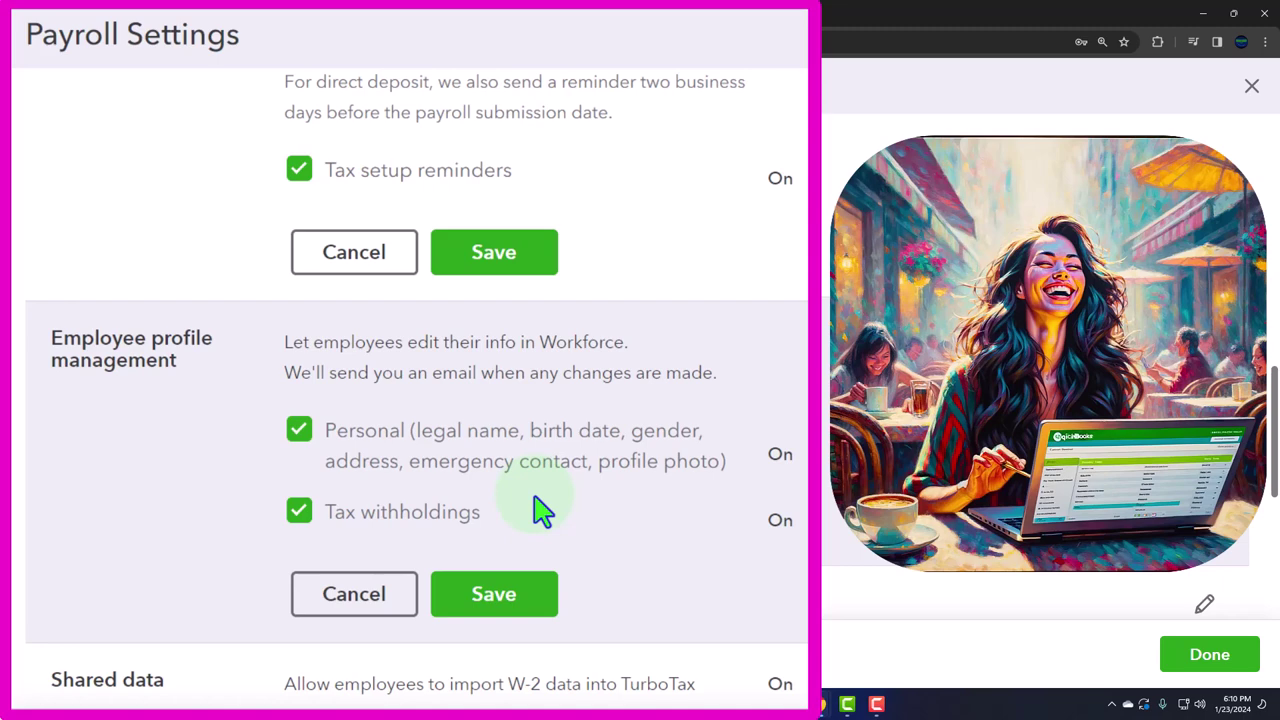
{"action": "scroll", "coordinate": [537, 508], "scroll_direction": "down", "scroll_amount": 1}
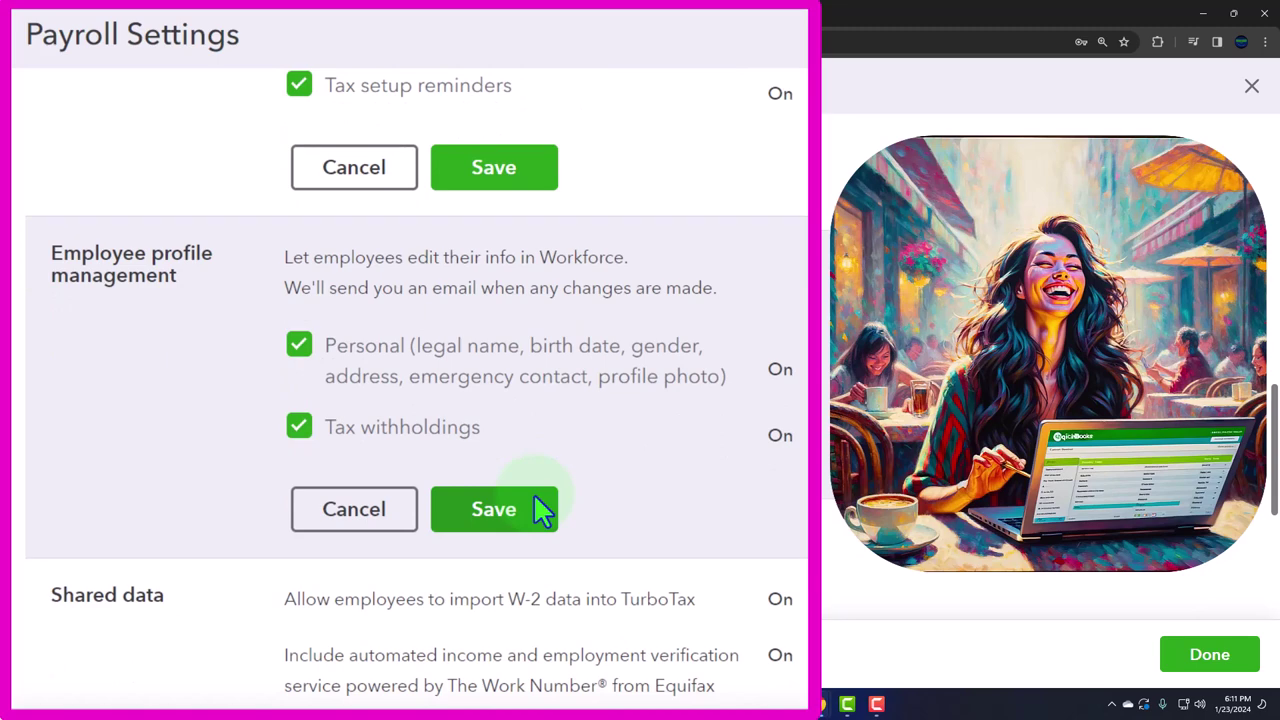
{"action": "scroll", "coordinate": [533, 493], "scroll_direction": "down", "scroll_amount": 1}
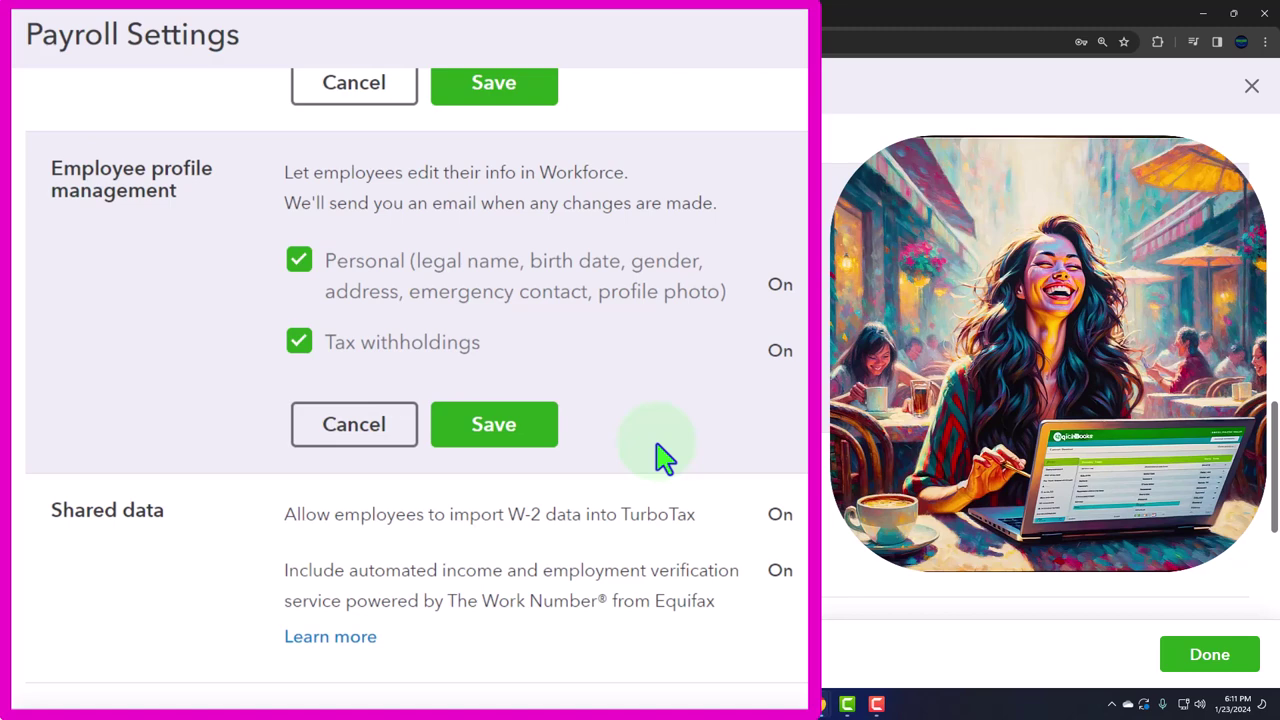
{"action": "scroll", "coordinate": [663, 457], "scroll_direction": "down", "scroll_amount": 1}
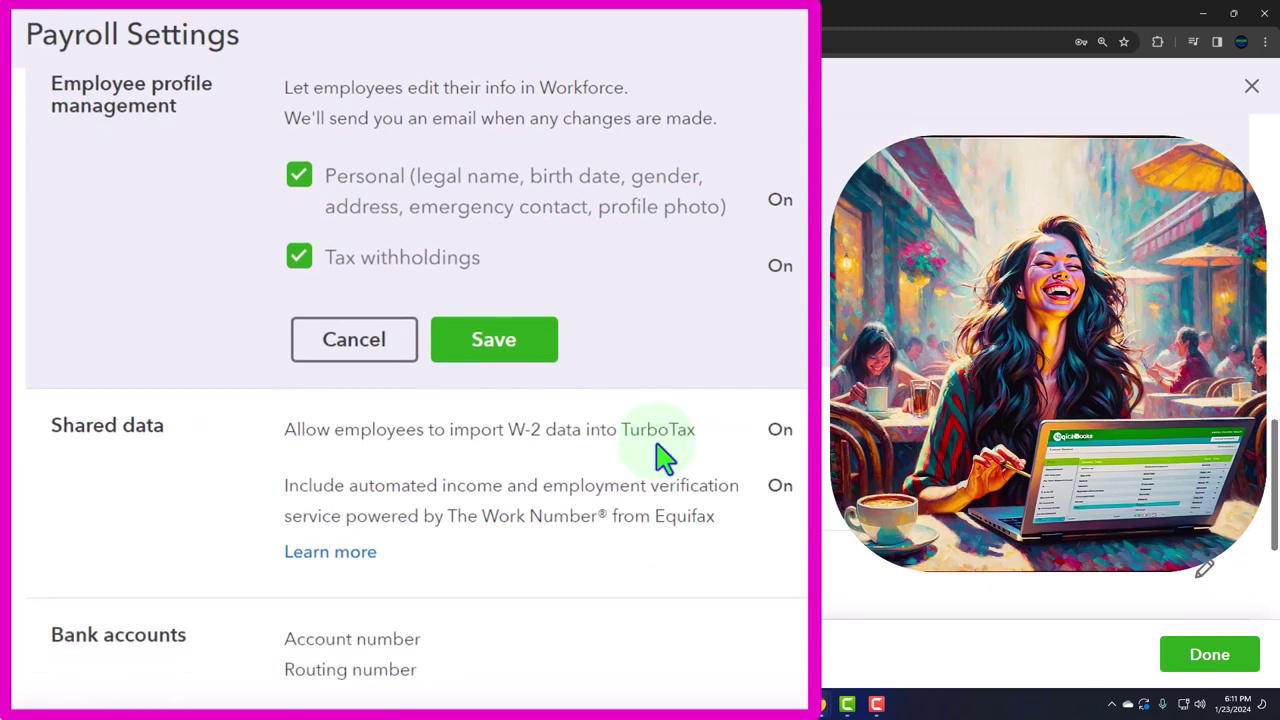
{"action": "scroll", "coordinate": [663, 457], "scroll_direction": "down", "scroll_amount": 1}
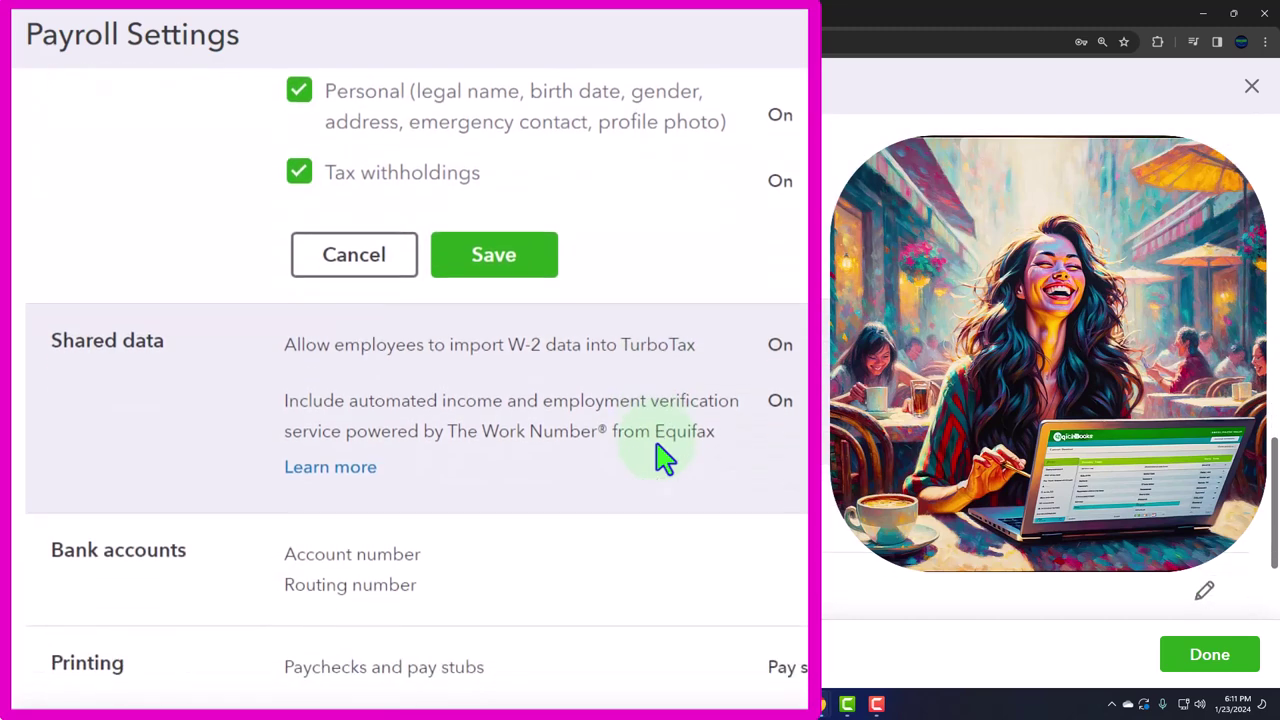
{"action": "scroll", "coordinate": [663, 457], "scroll_direction": "down", "scroll_amount": 1}
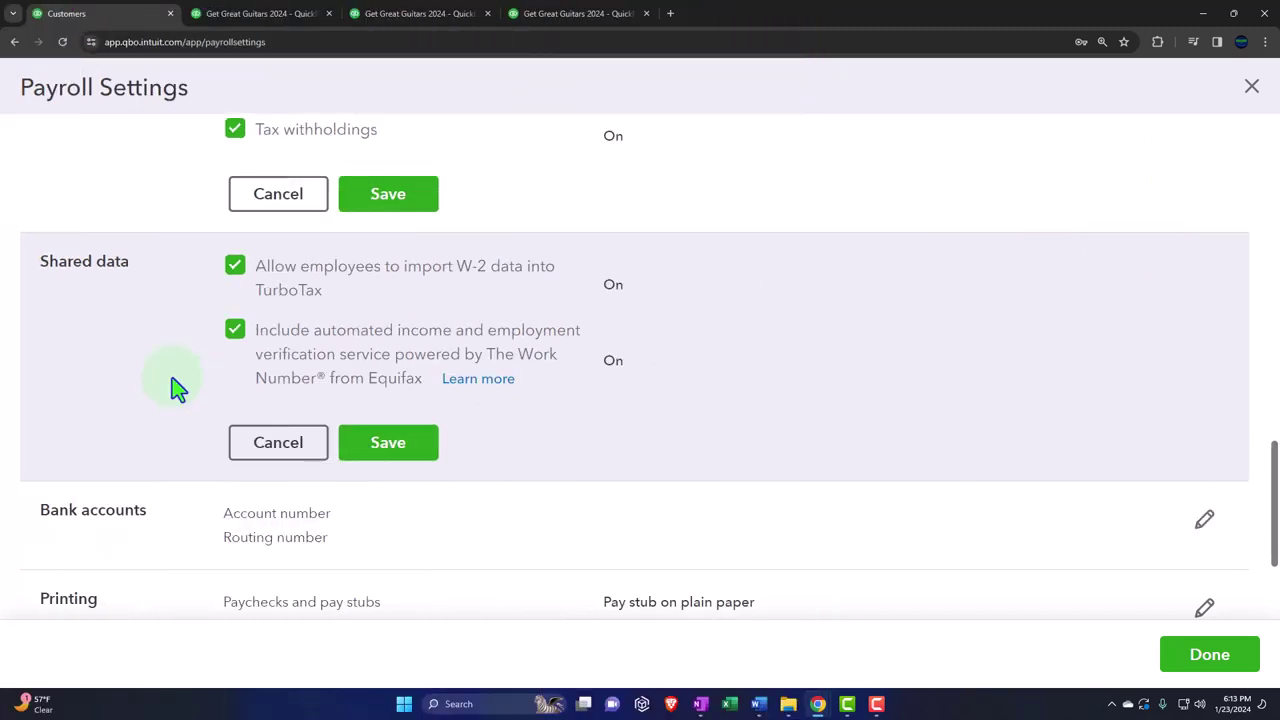
View the Bank accounts setting's page for connecting a bank, and close it without starting the connection.
{"action": "scroll", "coordinate": [175, 388], "scroll_direction": "down", "scroll_amount": 2}
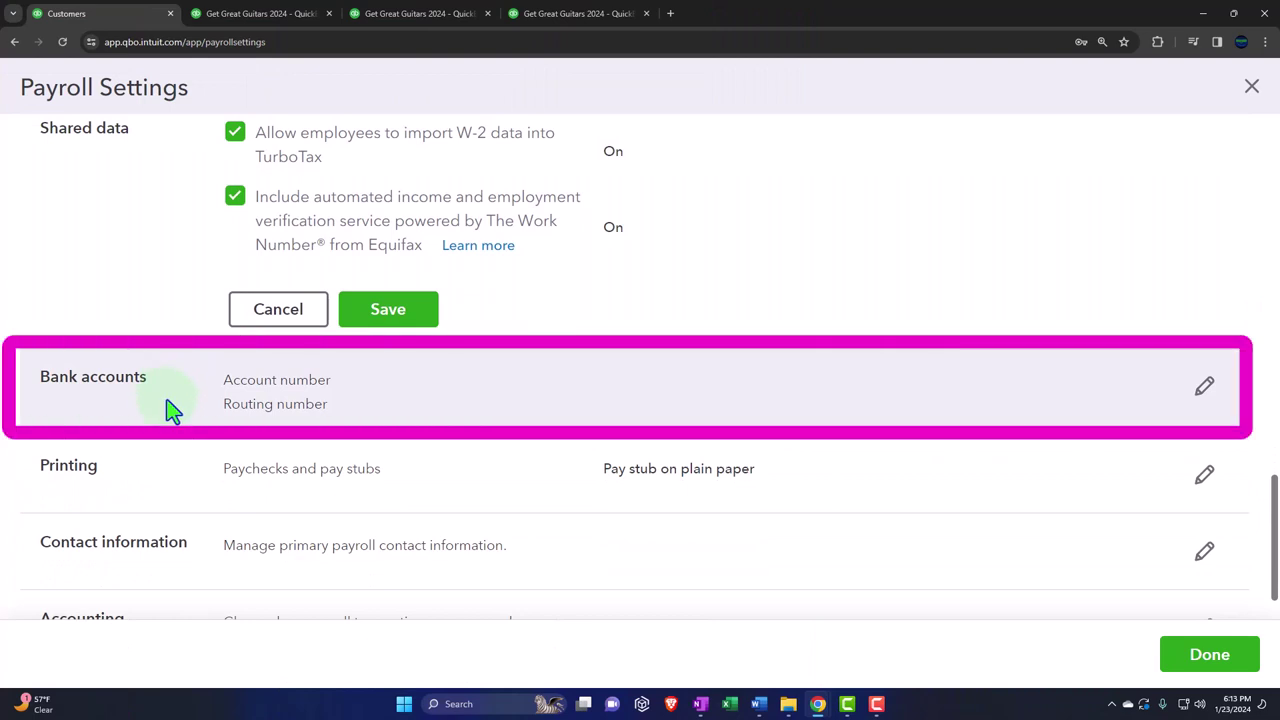
{"action": "left_click", "coordinate": [1202, 390]}
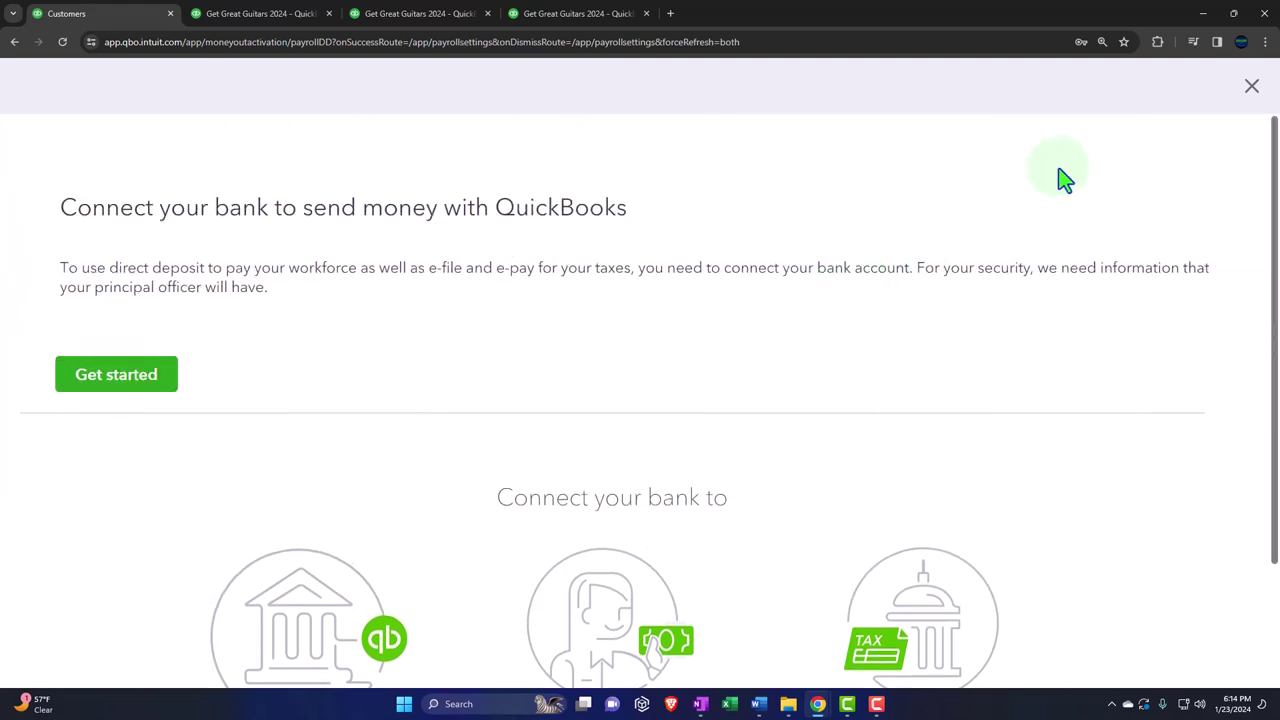
{"action": "left_click", "coordinate": [1250, 88]}
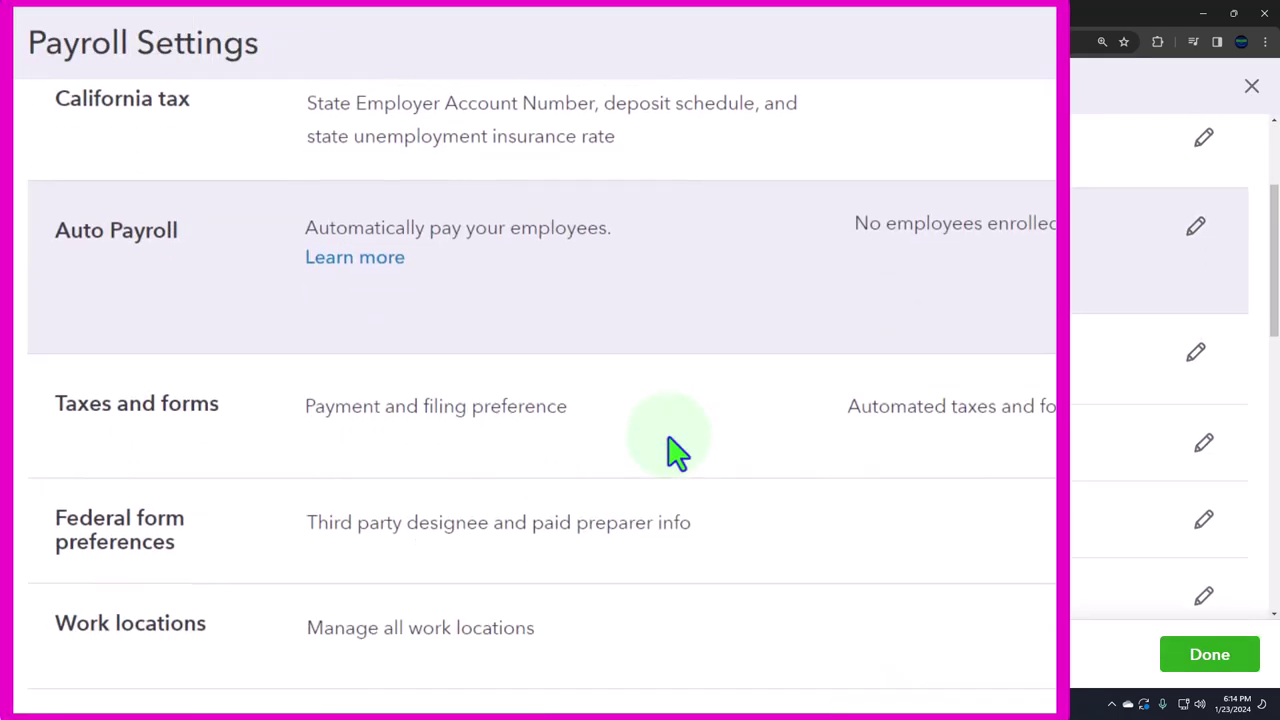
Review the default printing preferences for paychecks and pay stubs and the primary payroll contact information, without saving.
{"action": "scroll", "coordinate": [673, 455], "scroll_direction": "down", "scroll_amount": 3}
{"action": "scroll", "coordinate": [673, 455], "scroll_direction": "down", "scroll_amount": 6}
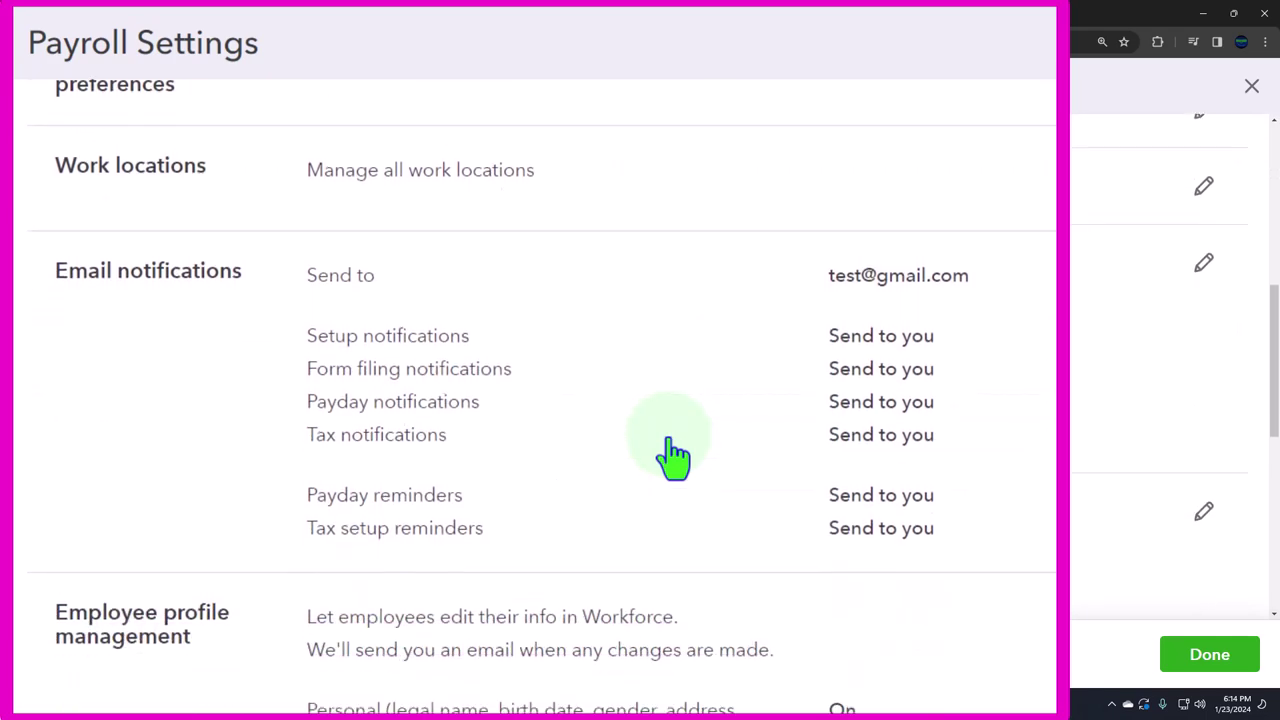
{"action": "scroll", "coordinate": [666, 437], "scroll_direction": "down", "scroll_amount": 5}
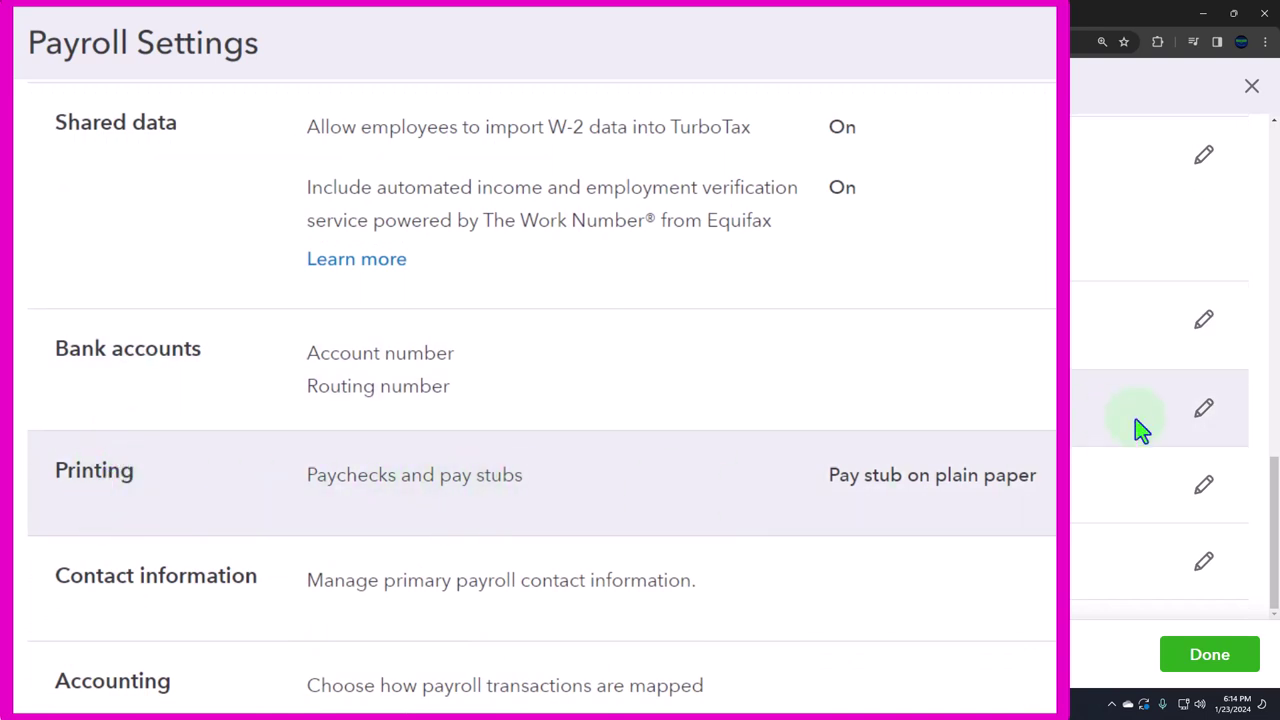
{"action": "left_click", "coordinate": [1200, 412]}
{"action": "scroll", "coordinate": [1031, 557], "scroll_direction": "down", "scroll_amount": 1}
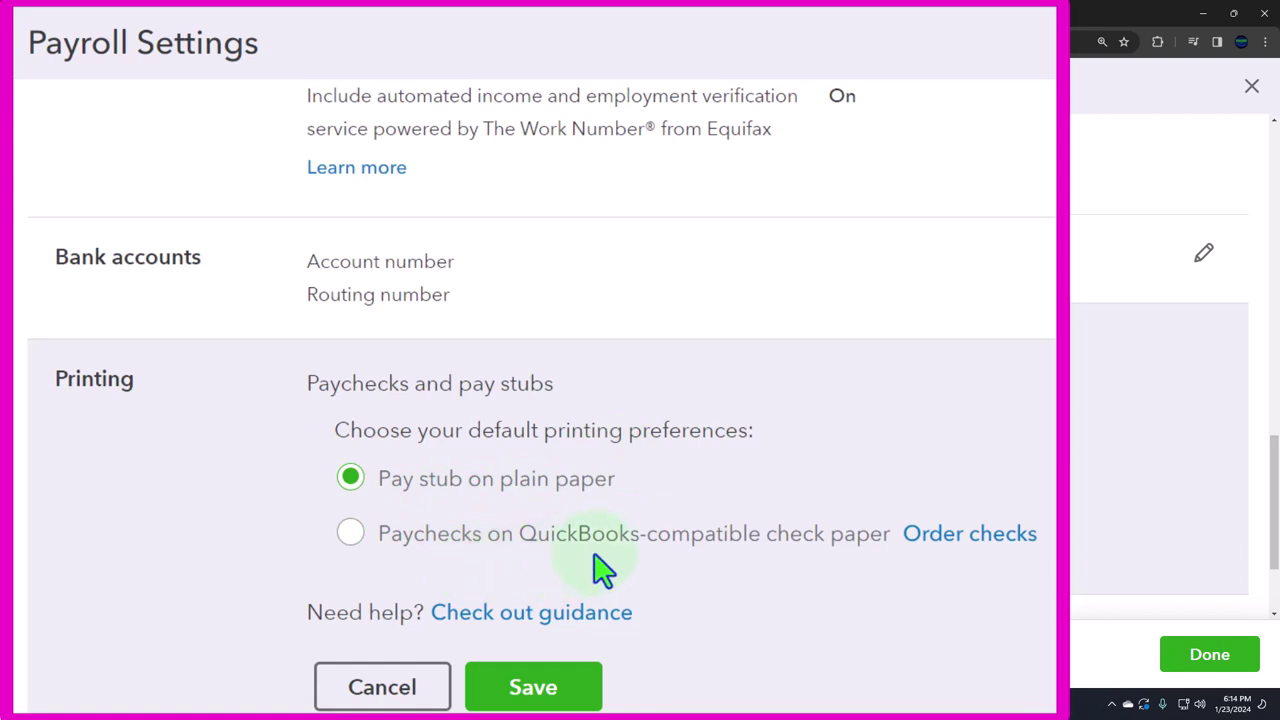
{"action": "scroll", "coordinate": [600, 570], "scroll_direction": "down", "scroll_amount": 2}
{"action": "scroll", "coordinate": [600, 570], "scroll_direction": "down", "scroll_amount": 1}
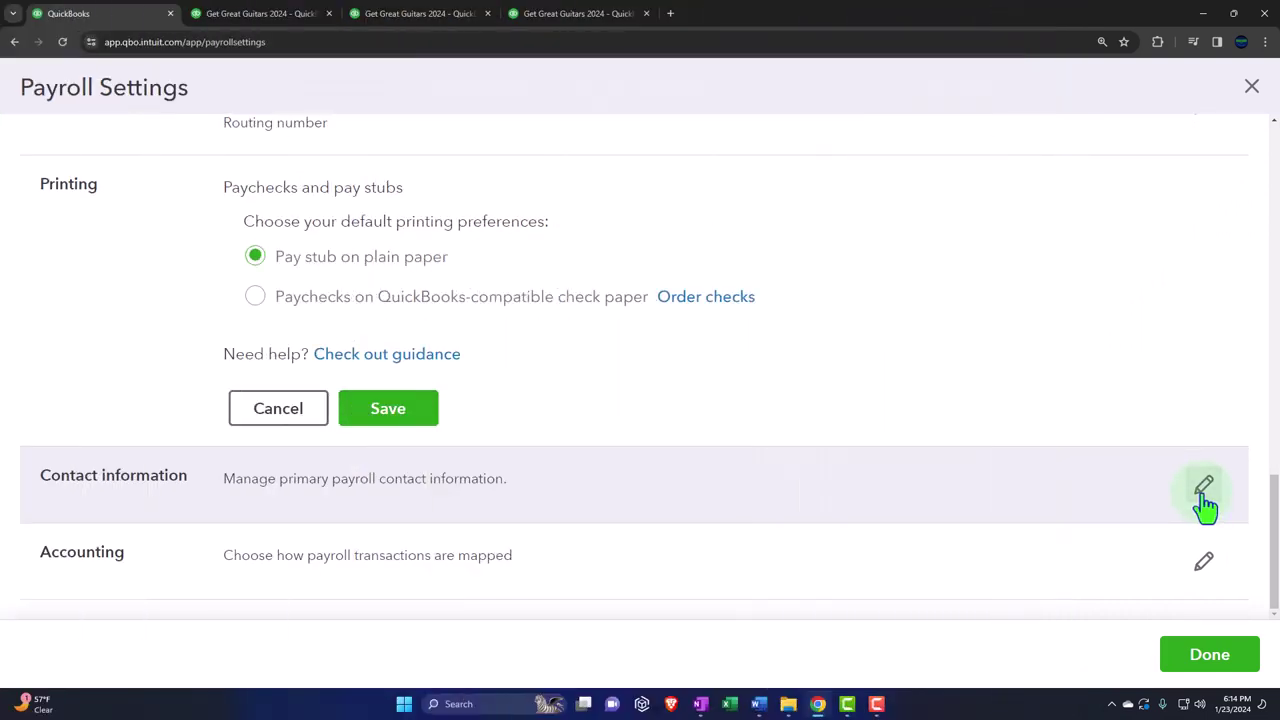
{"action": "left_click", "coordinate": [1204, 500]}
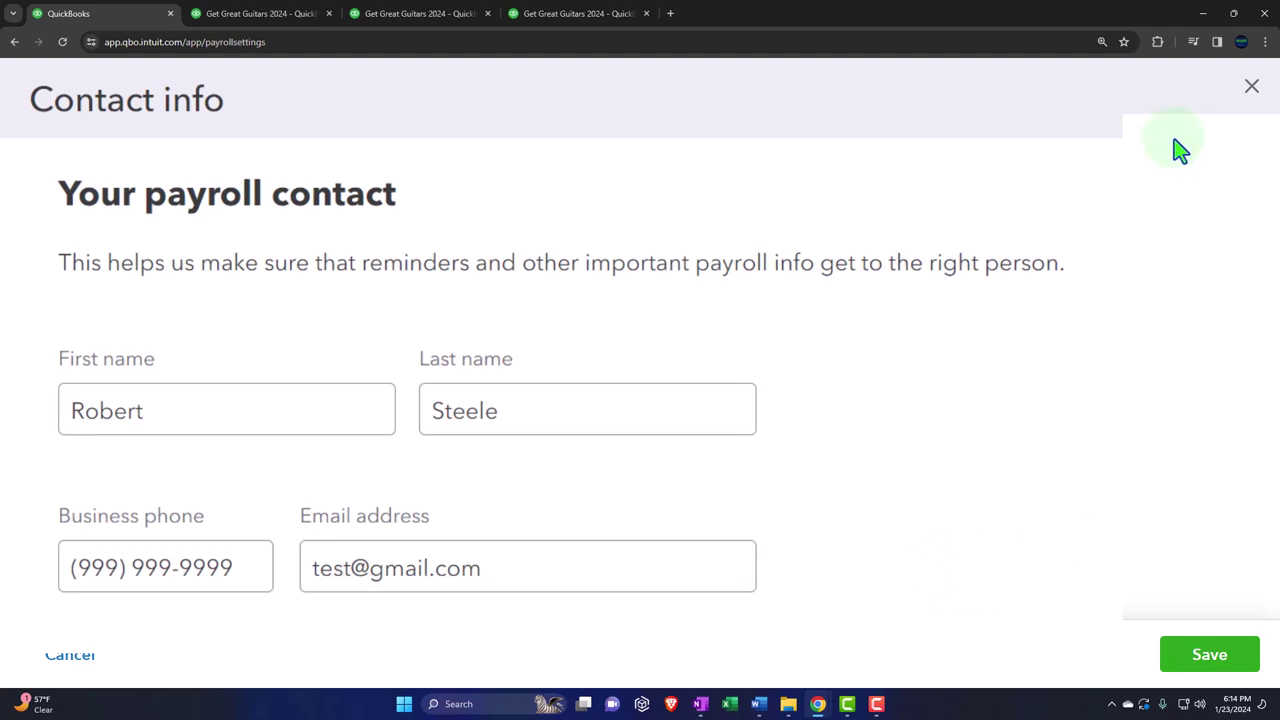
{"action": "left_click", "coordinate": [1250, 87]}
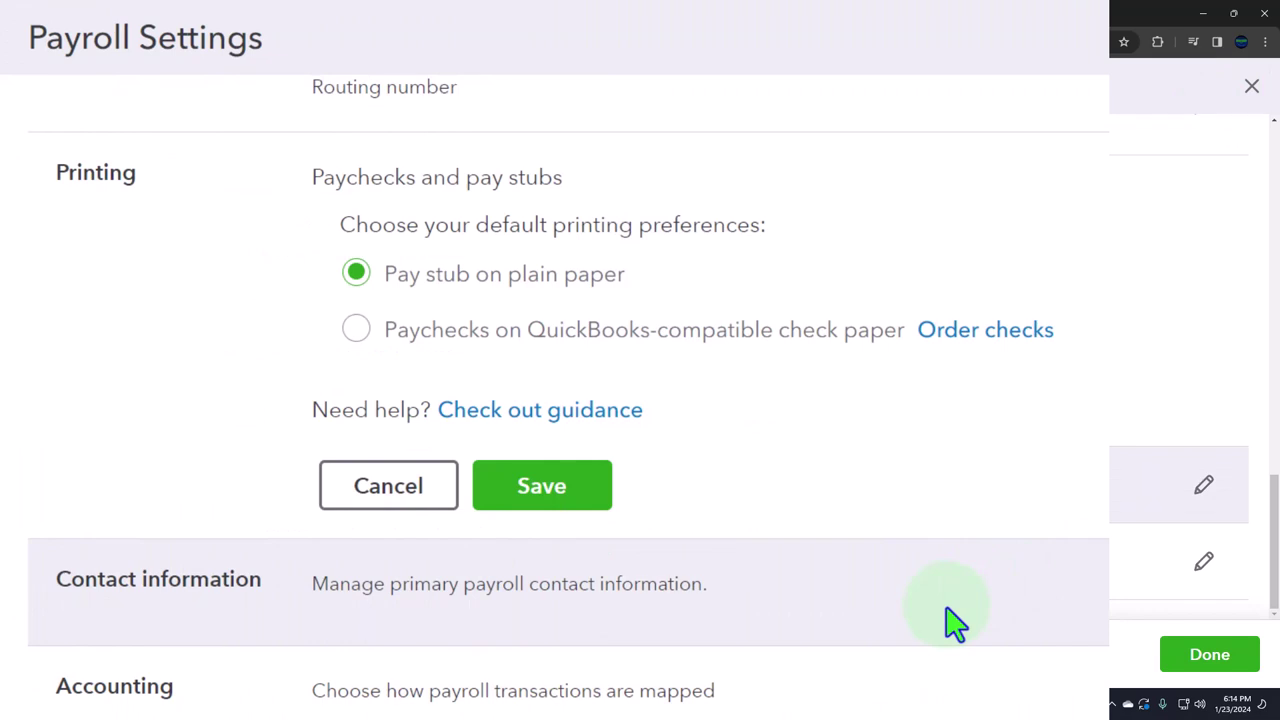
Open the Accounting Preferences and review the bank account choices for paycheck and payroll tax payments, closing them without saving.
{"action": "left_click", "coordinate": [1210, 582]}
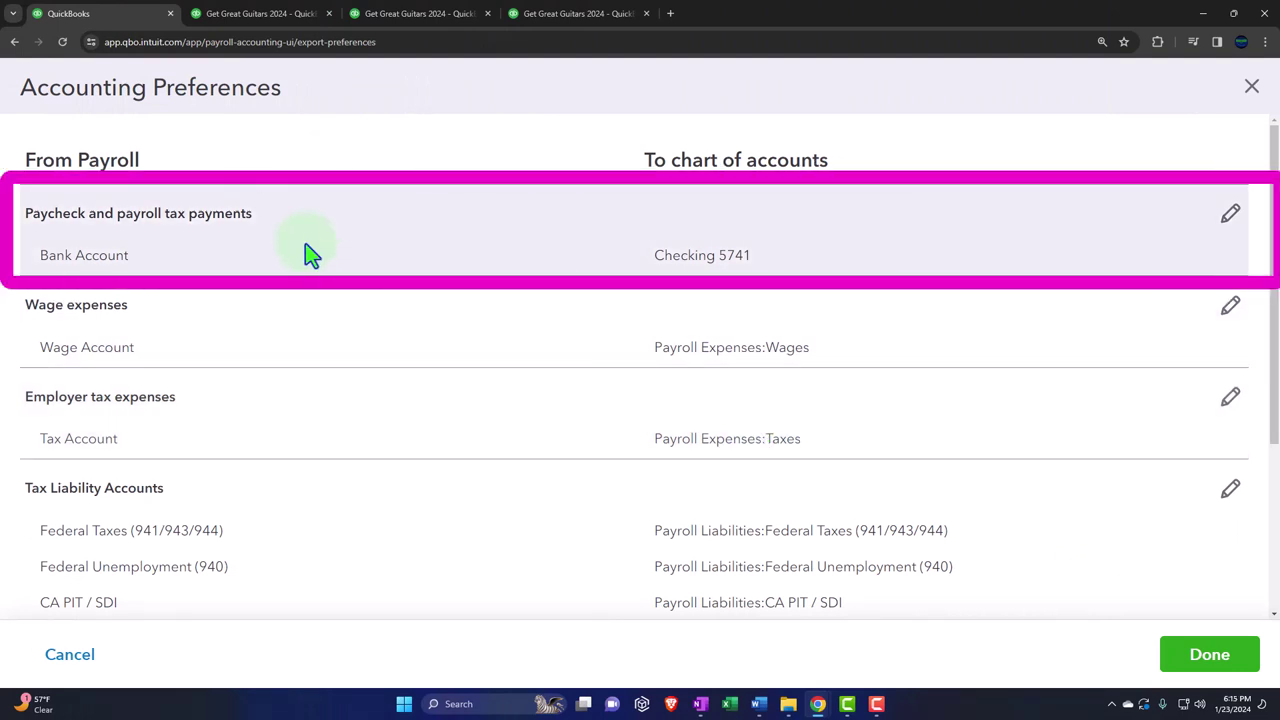
{"action": "left_click", "coordinate": [1226, 218]}
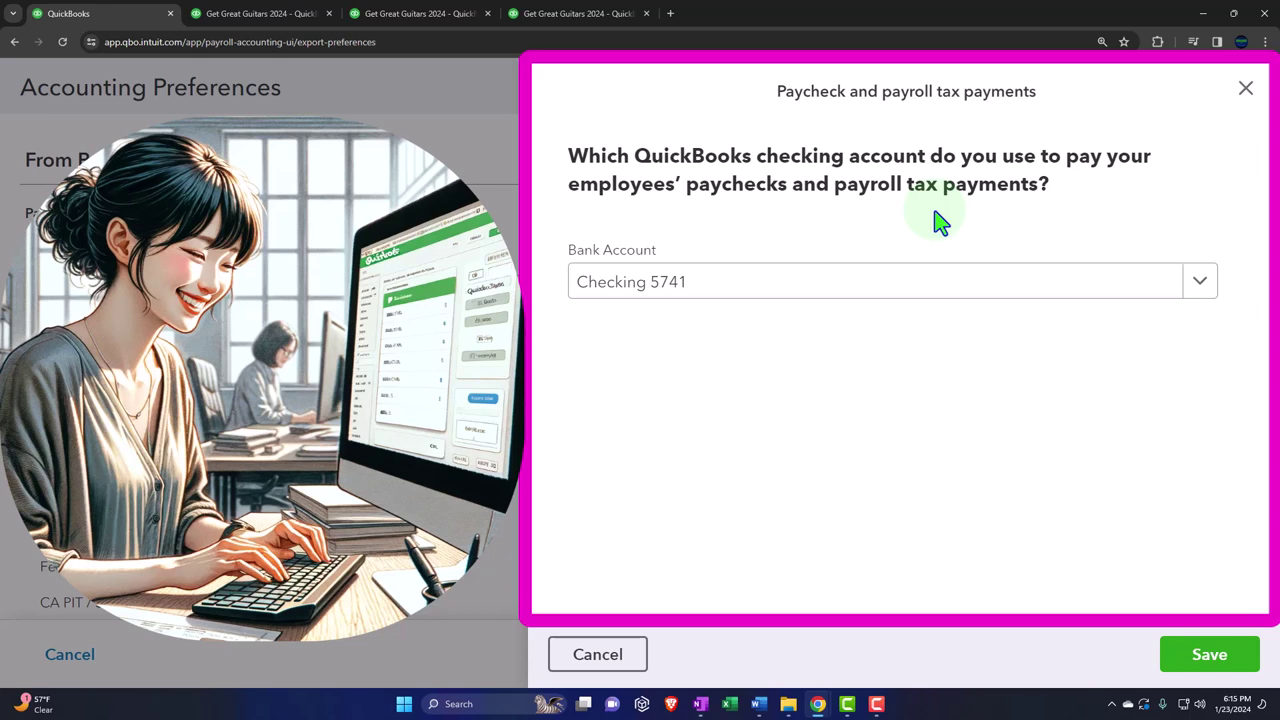
{"action": "left_click", "coordinate": [1192, 290]}
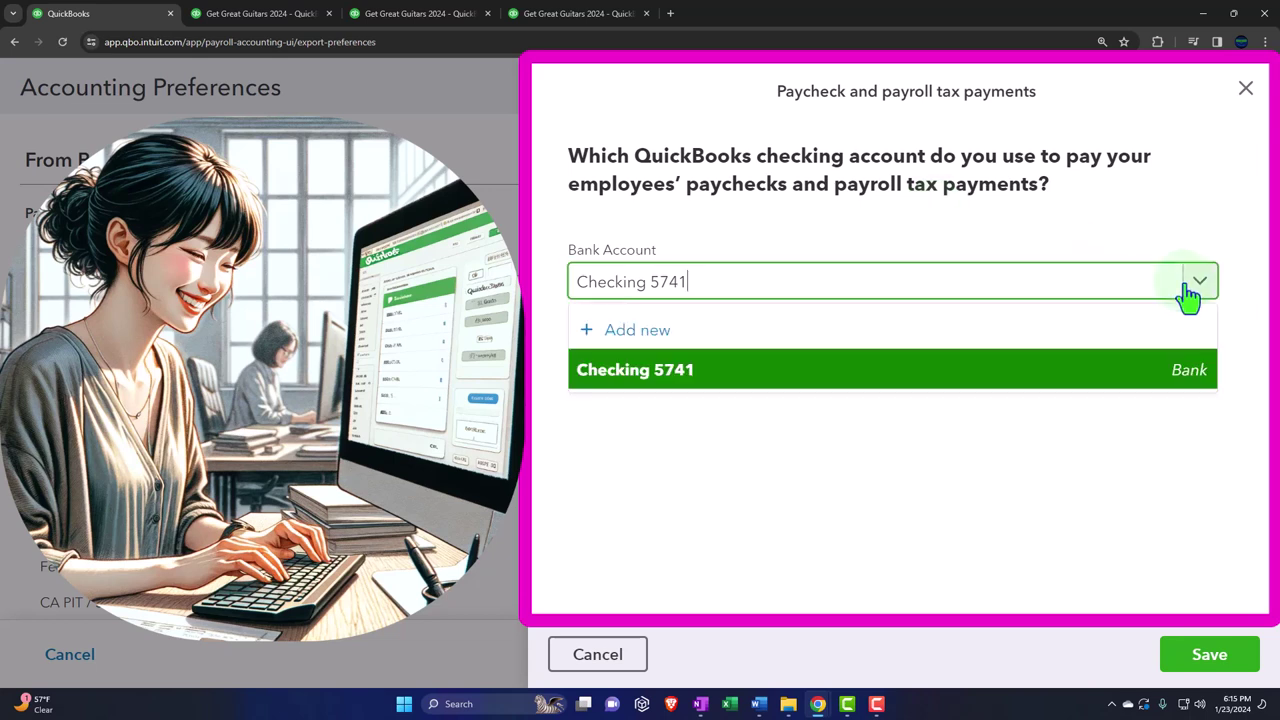
{"action": "left_click", "coordinate": [1198, 284]}
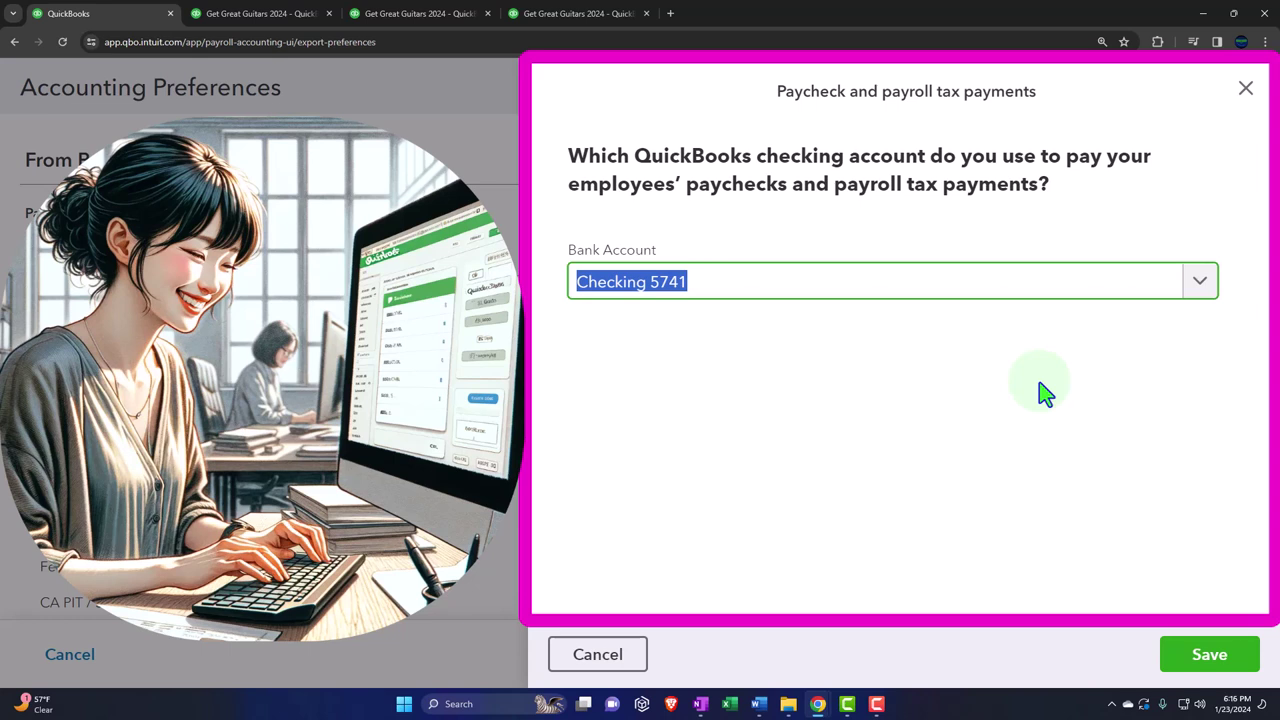
{"action": "left_click", "coordinate": [1247, 91]}
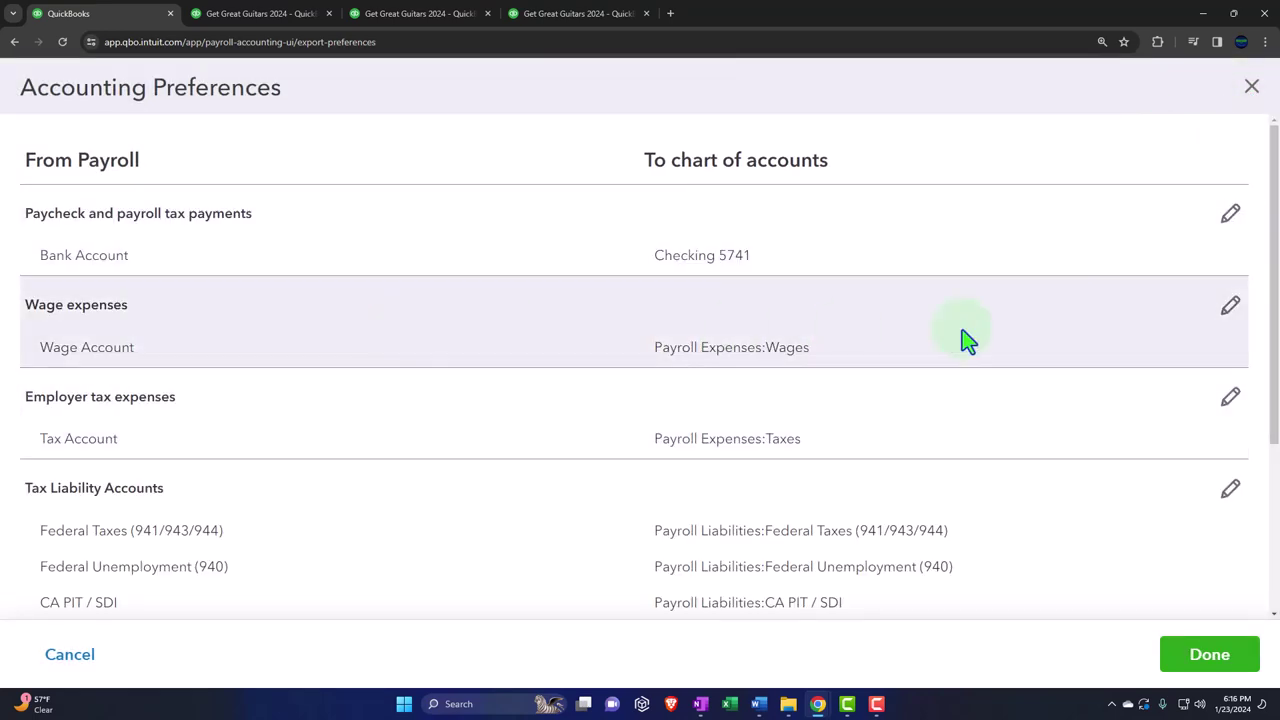
Review the Wage expenses option that posts each employee's wages to their own expense account, including the available account choices.
{"action": "left_click", "coordinate": [1231, 308]}
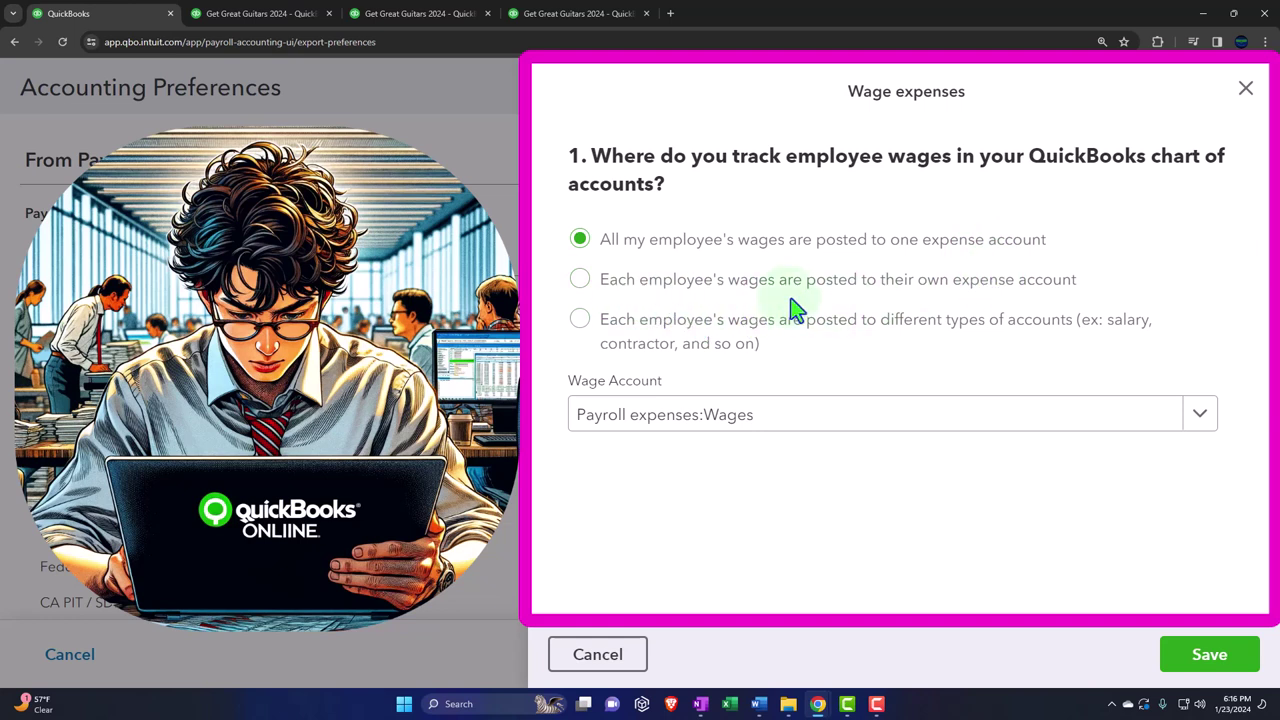
{"action": "left_click", "coordinate": [584, 287]}
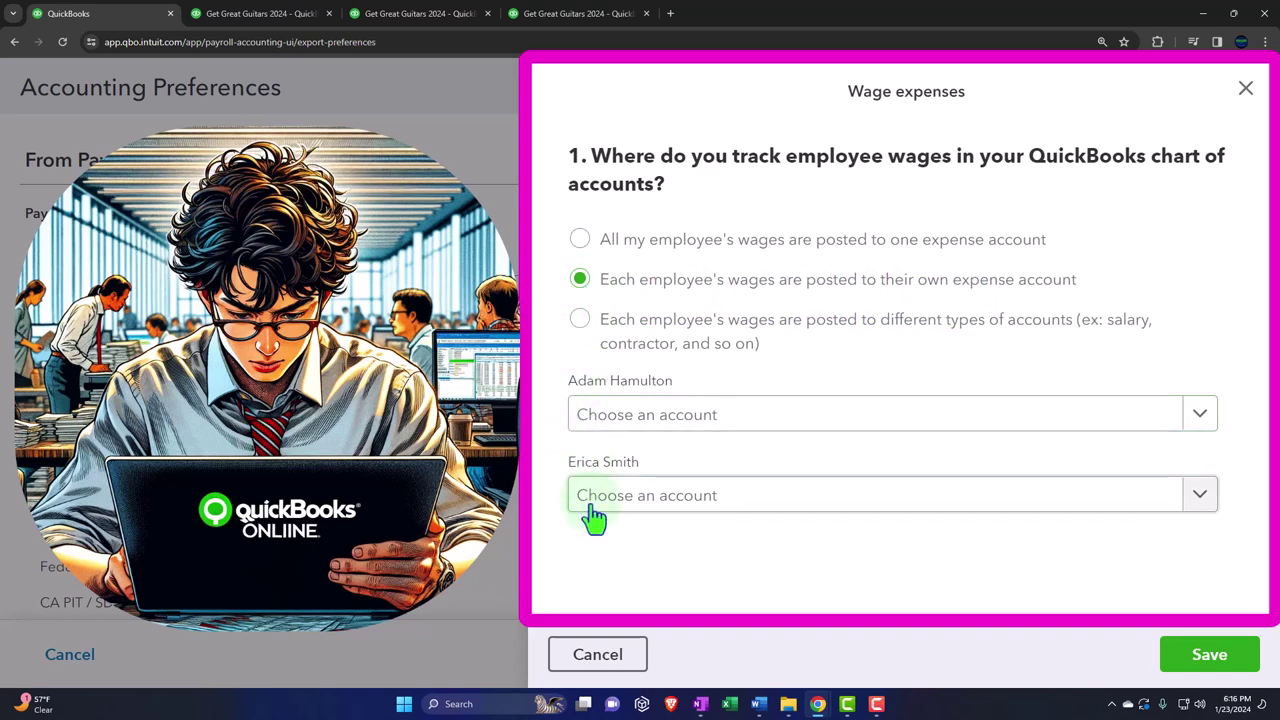
{"action": "left_click", "coordinate": [1197, 421]}
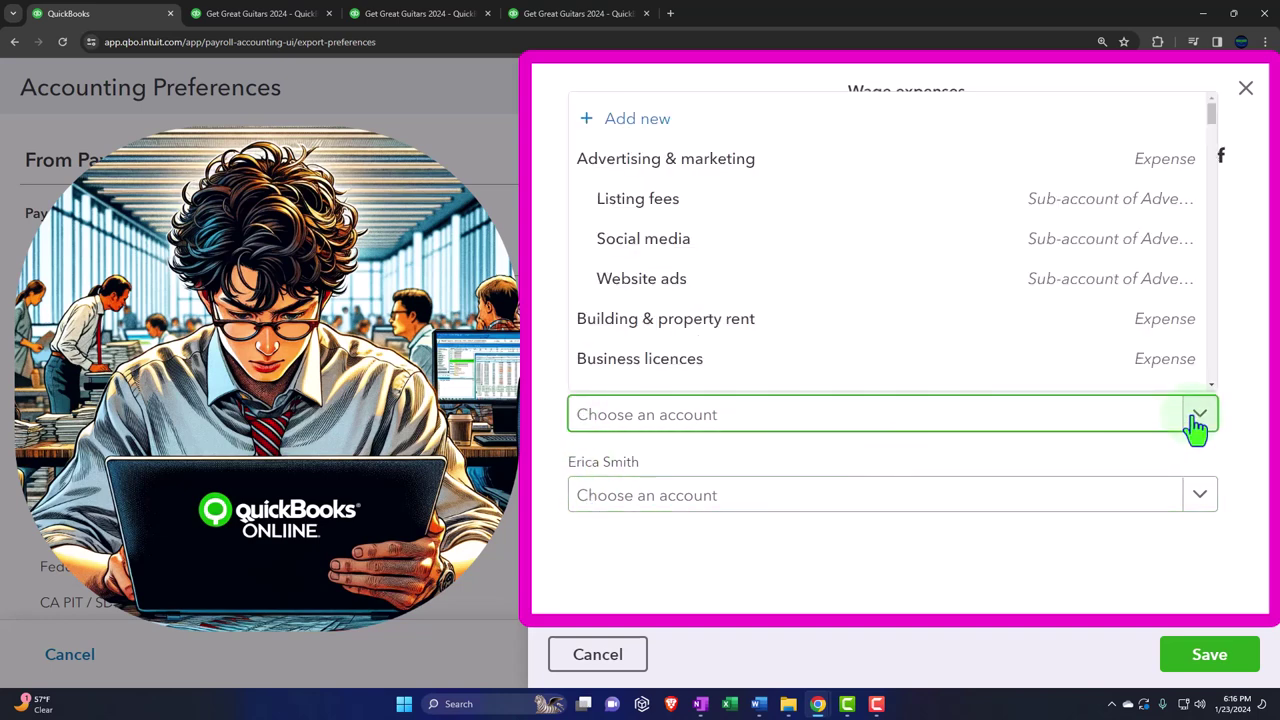
{"action": "left_click", "coordinate": [1197, 425]}
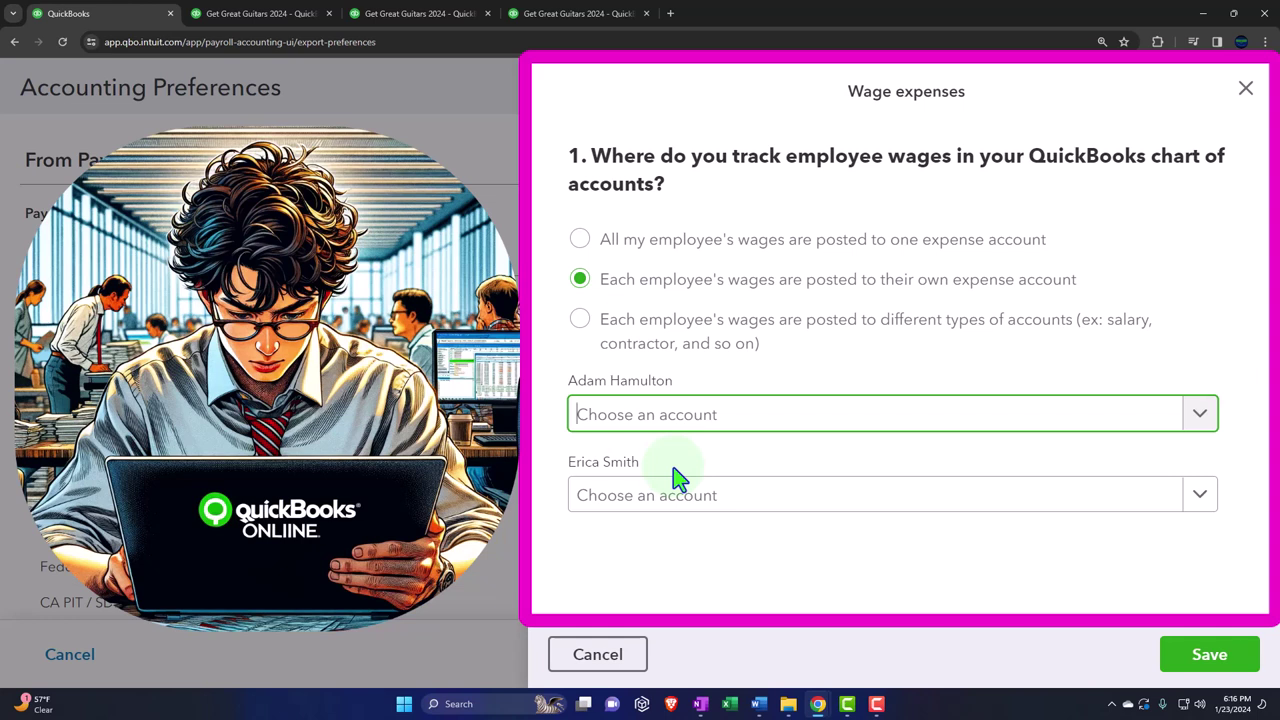
Review the pay types listed for posting wages to different types of accounts, and close the Wage expenses settings without saving.
{"action": "left_click", "coordinate": [581, 320]}
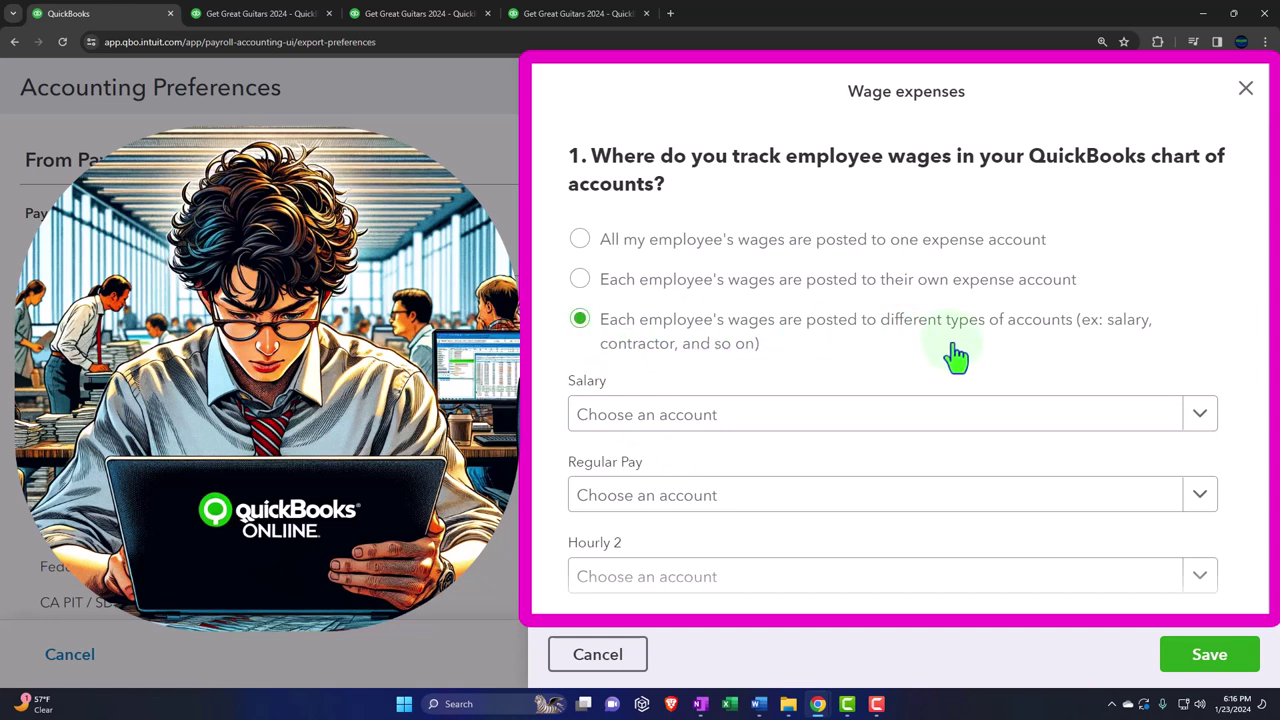
{"action": "scroll", "coordinate": [803, 374], "scroll_direction": "down", "scroll_amount": 1}
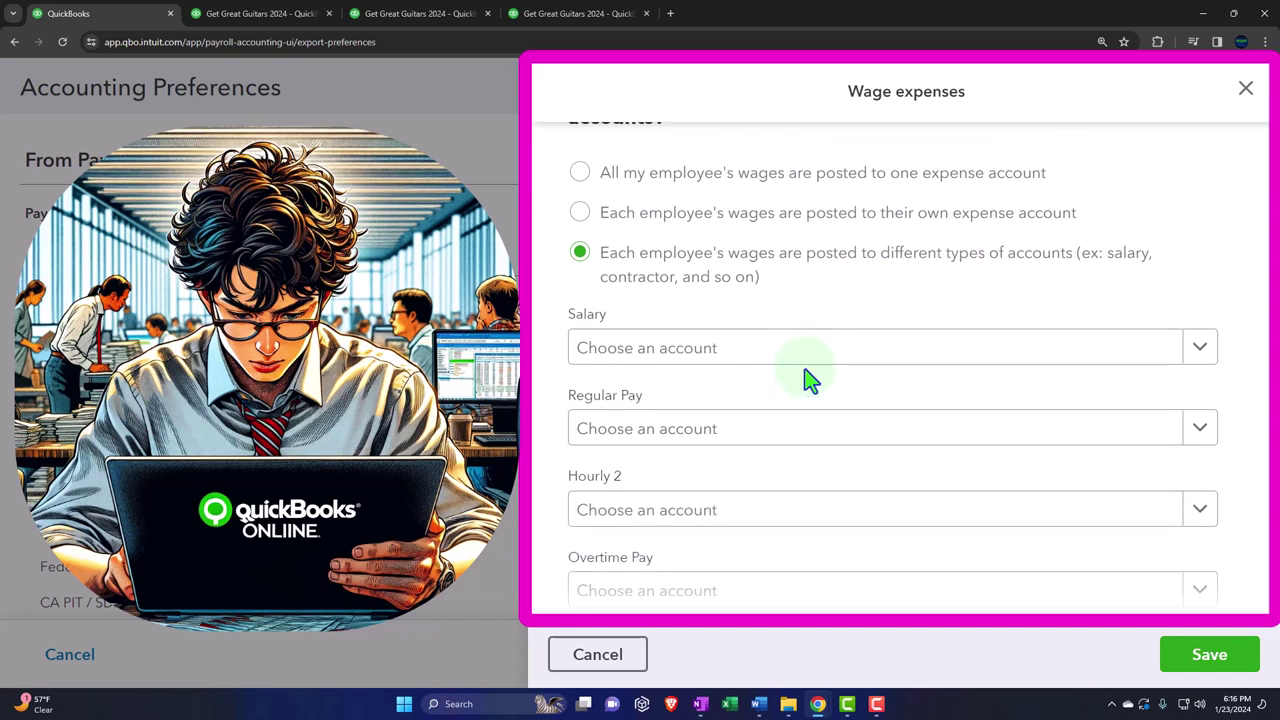
{"action": "left_click", "coordinate": [597, 362]}
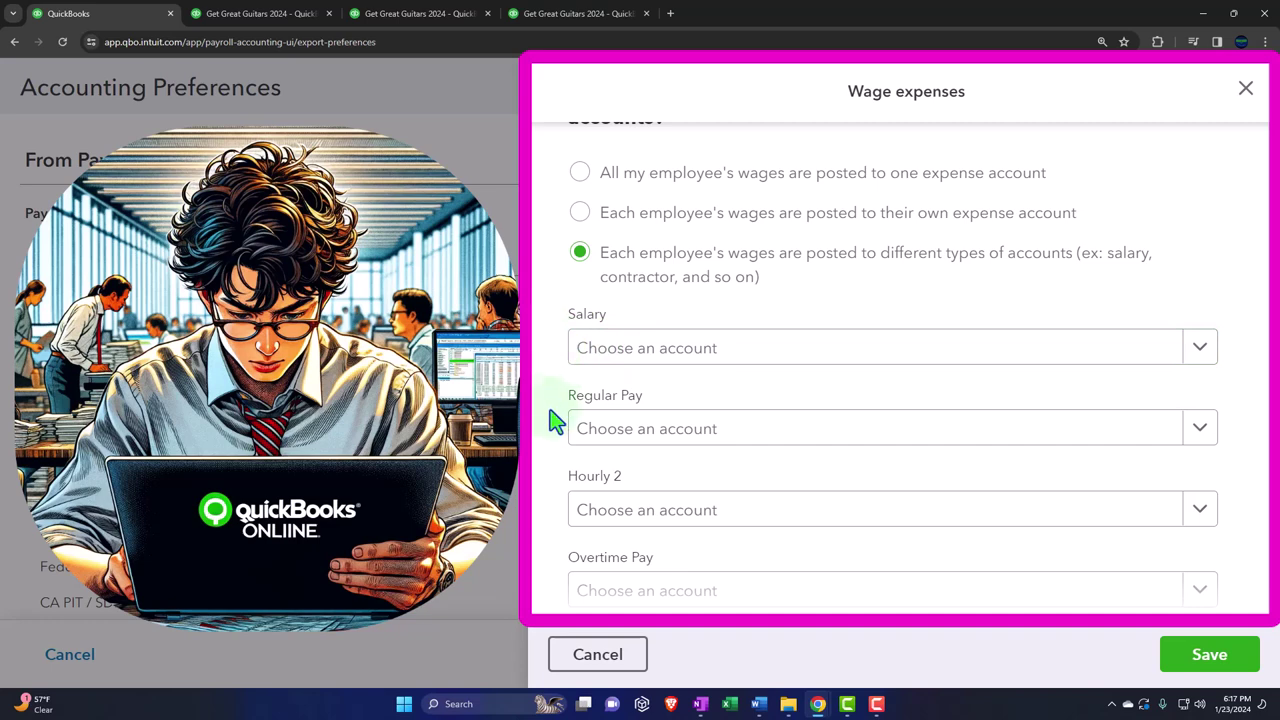
{"action": "scroll", "coordinate": [557, 425], "scroll_direction": "down", "scroll_amount": 3}
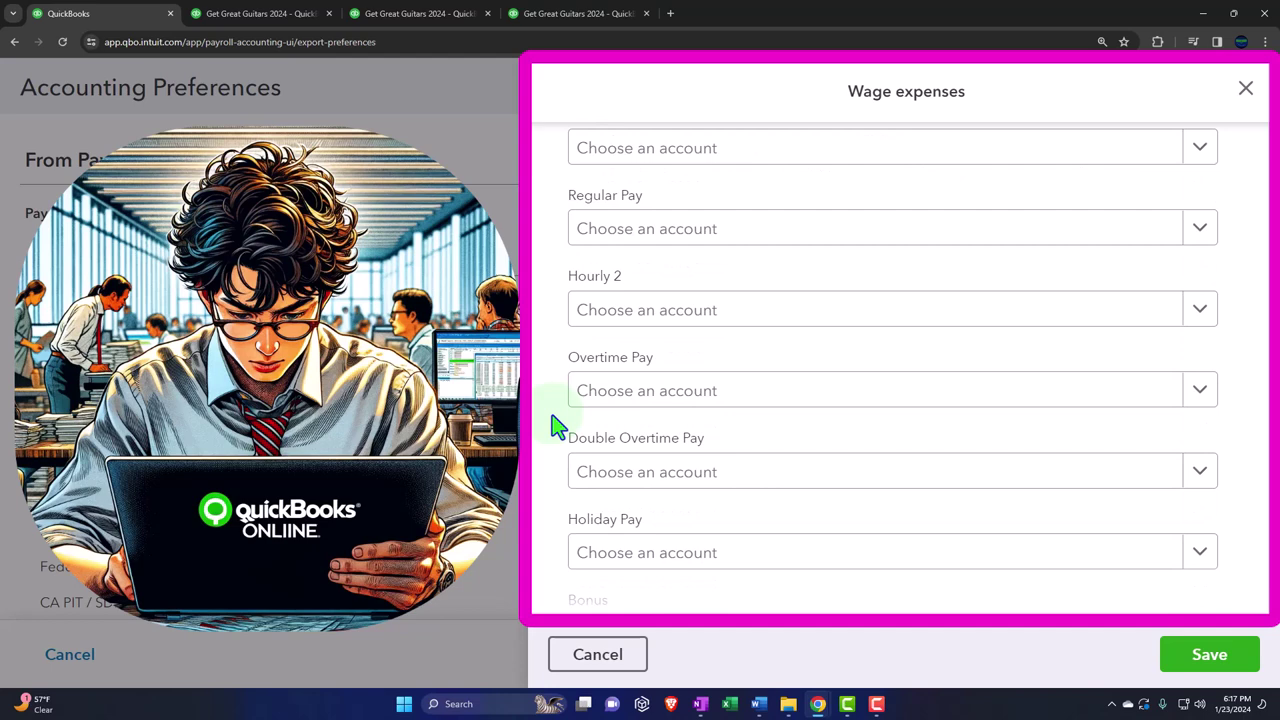
{"action": "scroll", "coordinate": [557, 425], "scroll_direction": "up", "scroll_amount": 4}
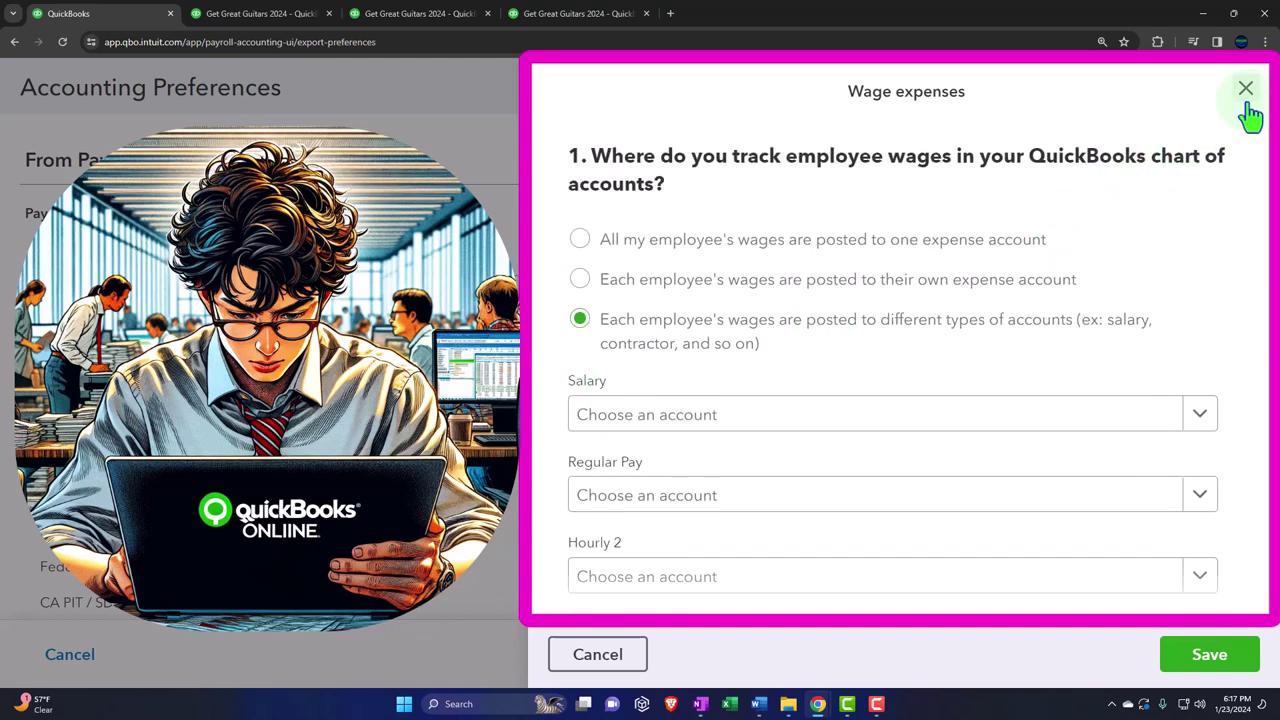
{"action": "left_click", "coordinate": [582, 248]}
{"action": "left_click", "coordinate": [1242, 92]}
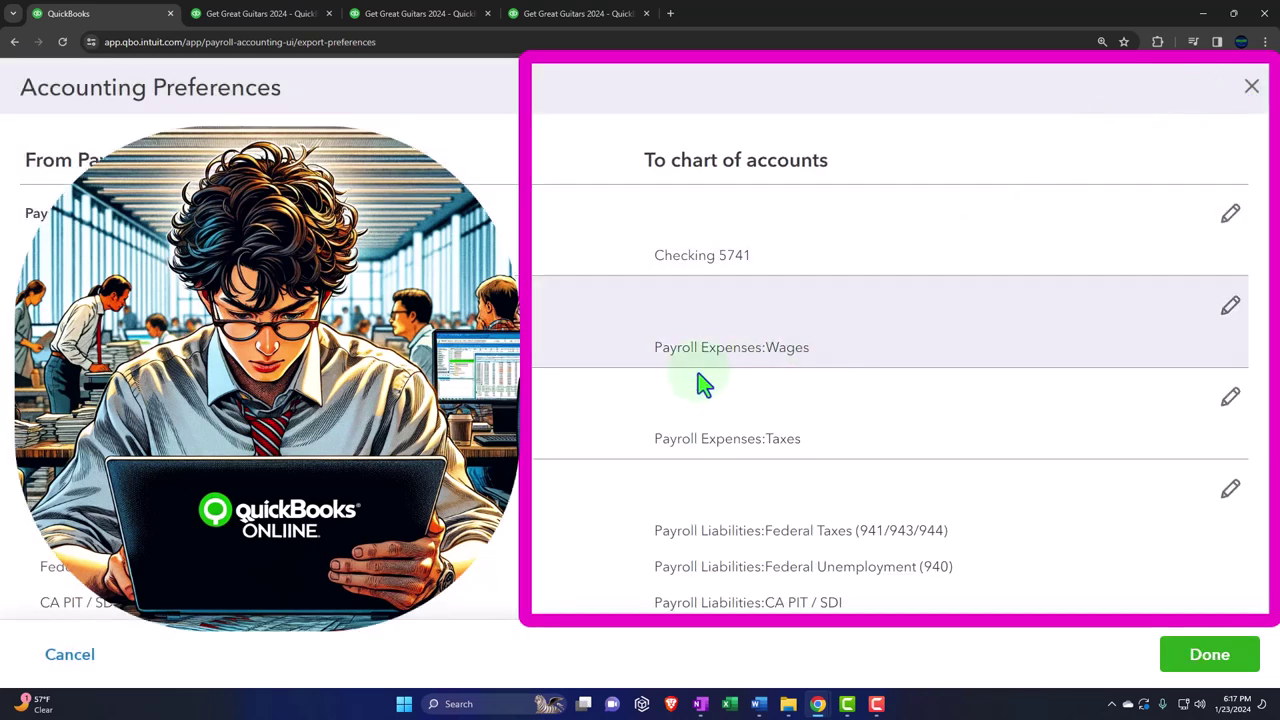
Review the Employer tax expenses options for posting by employee, tax group and tax item, and close them without saving.
{"action": "left_click", "coordinate": [1230, 398]}
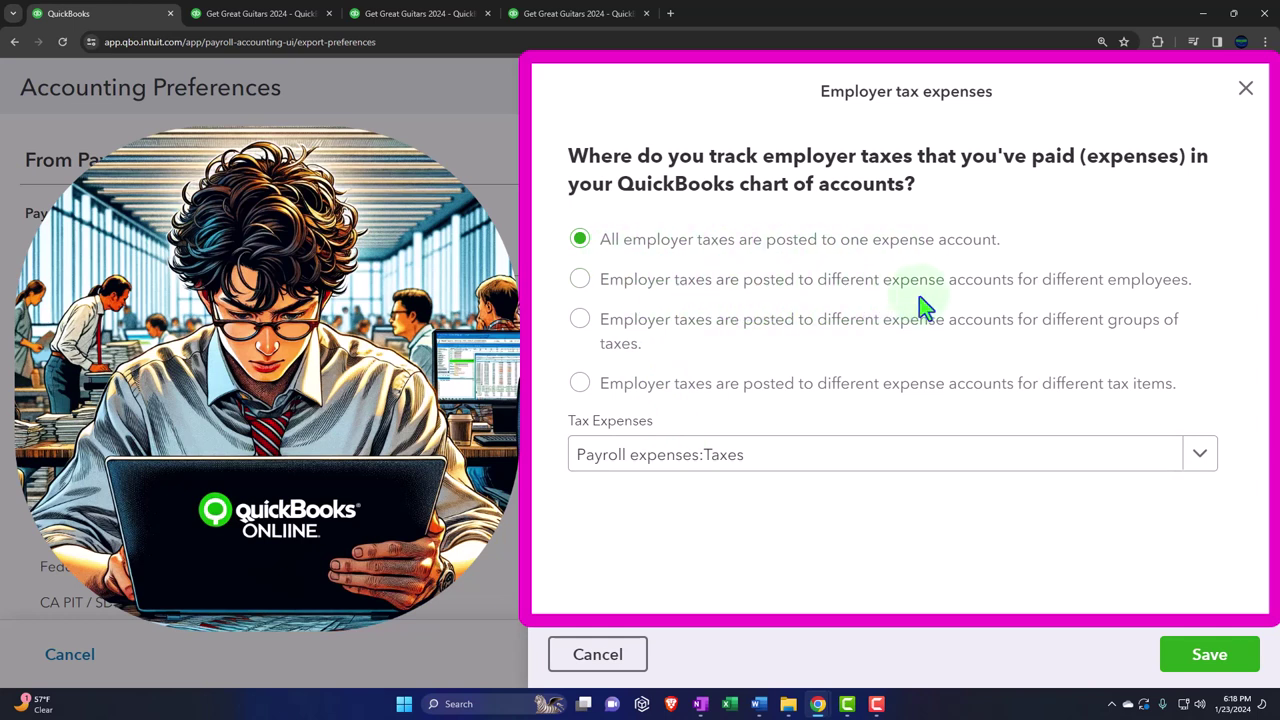
{"action": "left_click", "coordinate": [582, 282]}
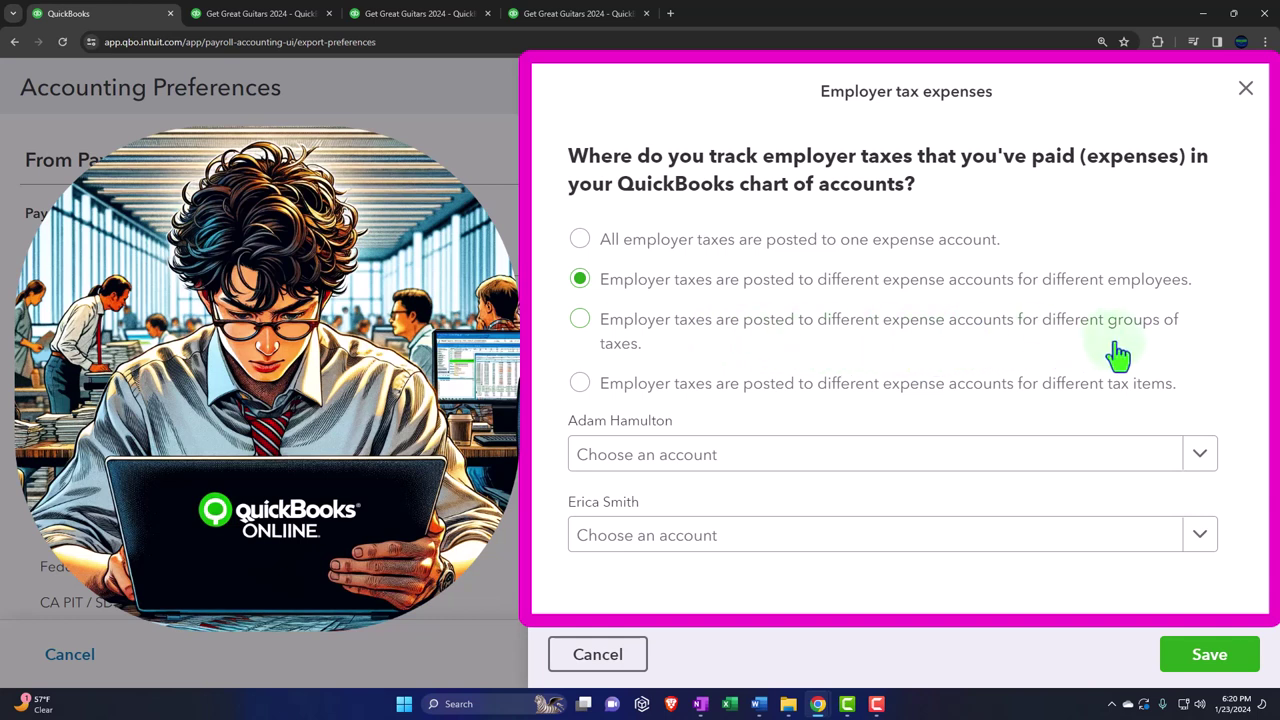
{"action": "left_click", "coordinate": [586, 334]}
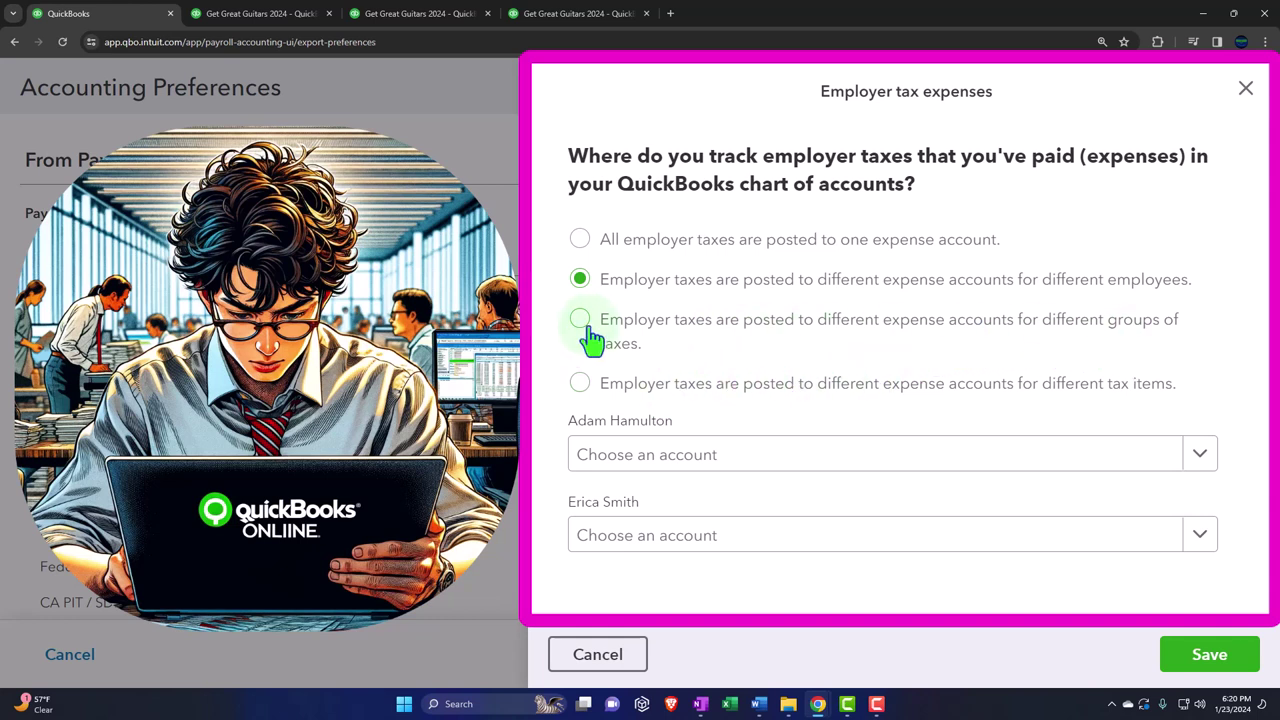
{"action": "scroll", "coordinate": [615, 420], "scroll_direction": "down", "scroll_amount": 1}
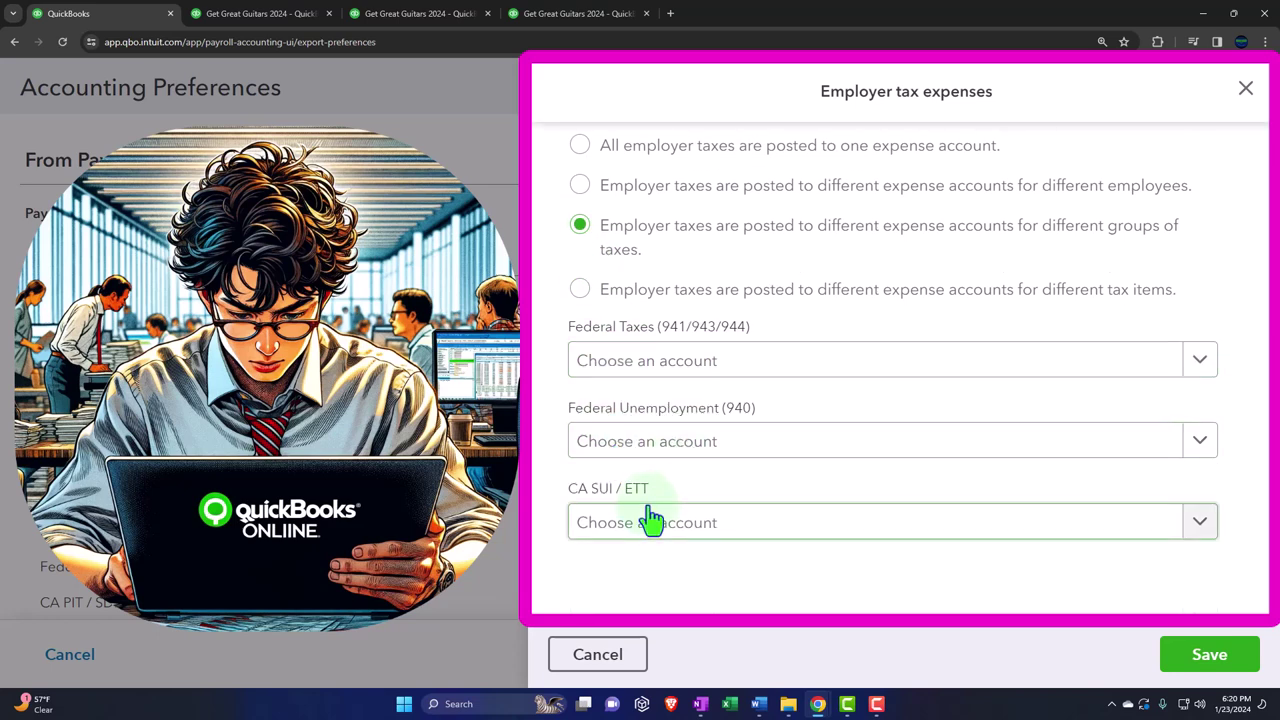
{"action": "scroll", "coordinate": [651, 507], "scroll_direction": "up", "scroll_amount": 1}
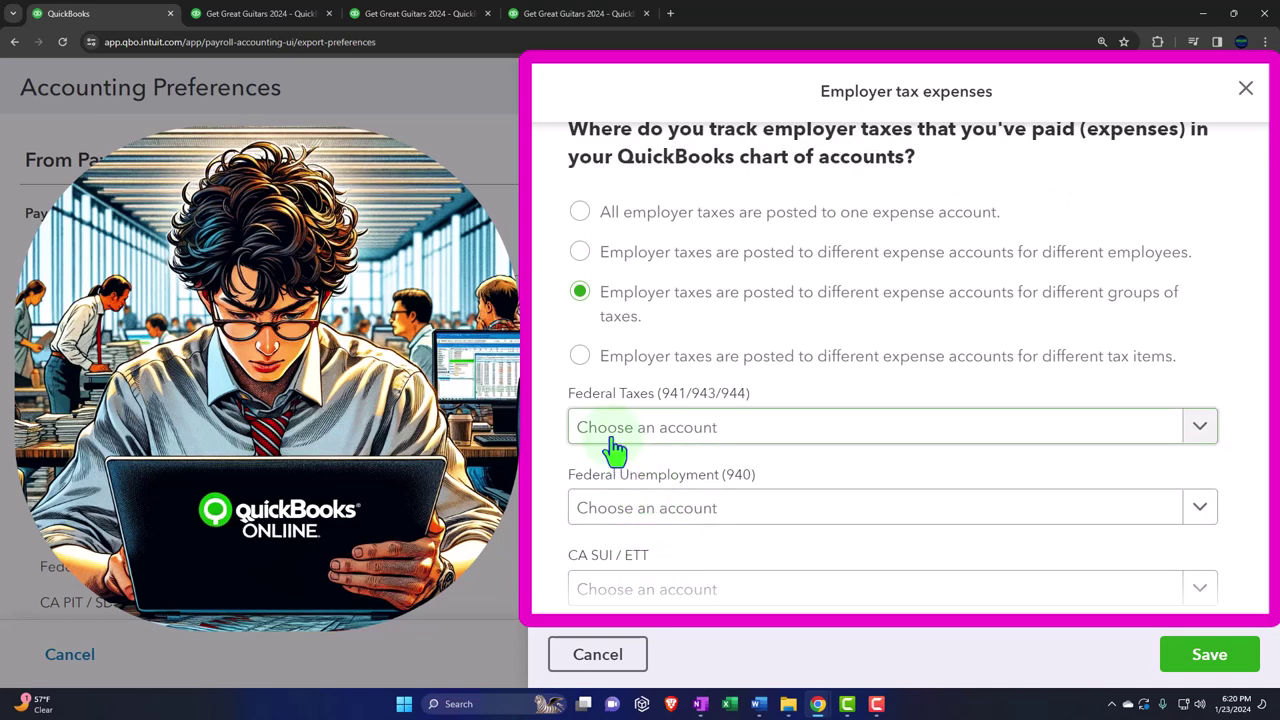
{"action": "left_click", "coordinate": [670, 425]}
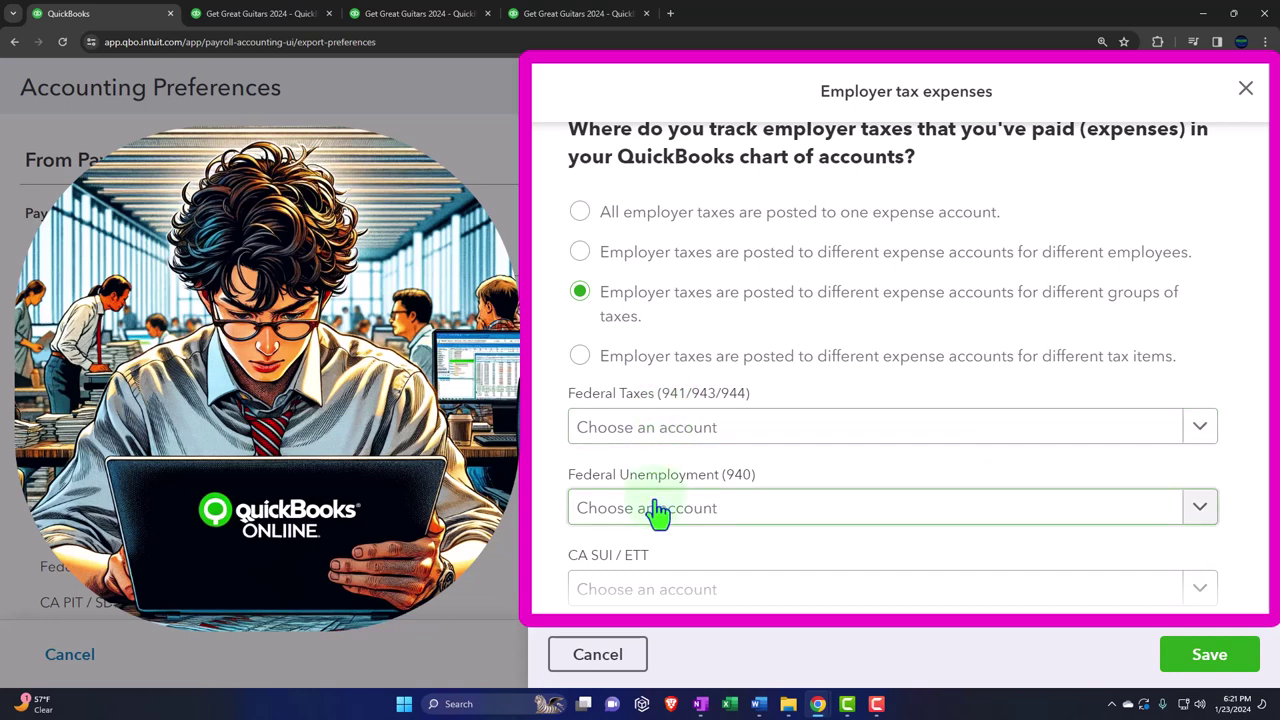
{"action": "left_click", "coordinate": [579, 360]}
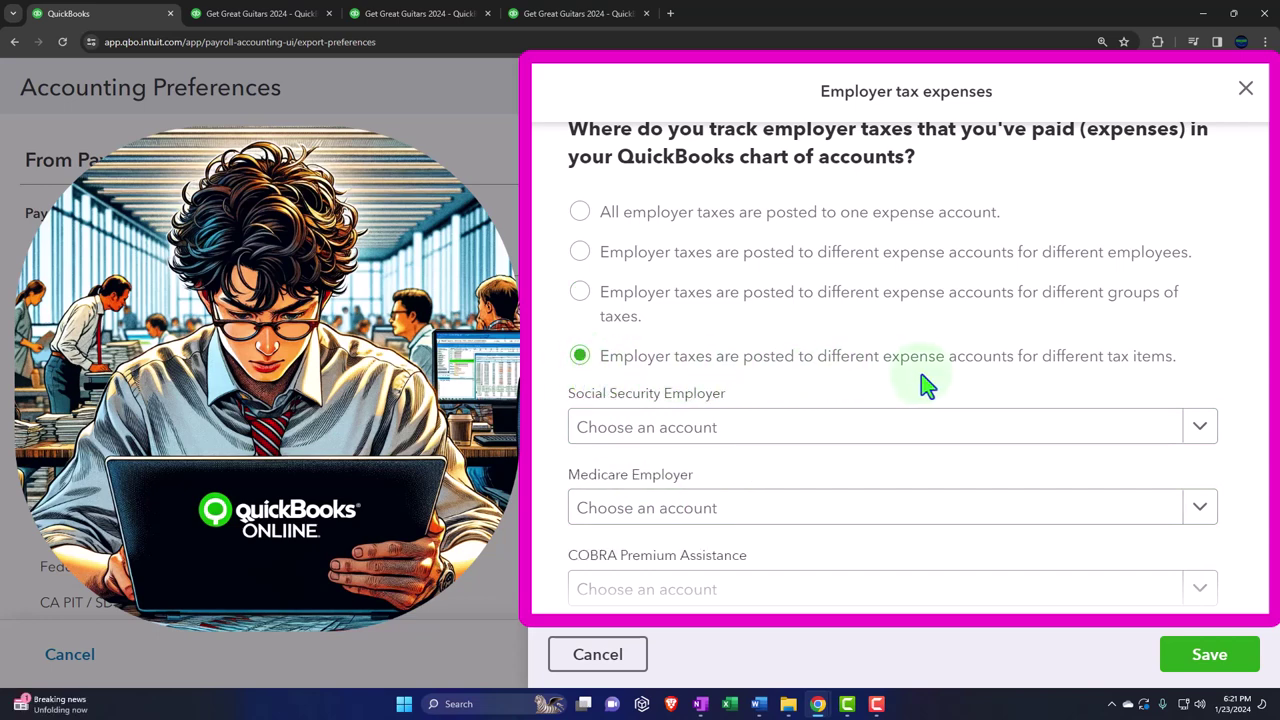
{"action": "left_click", "coordinate": [1245, 89]}
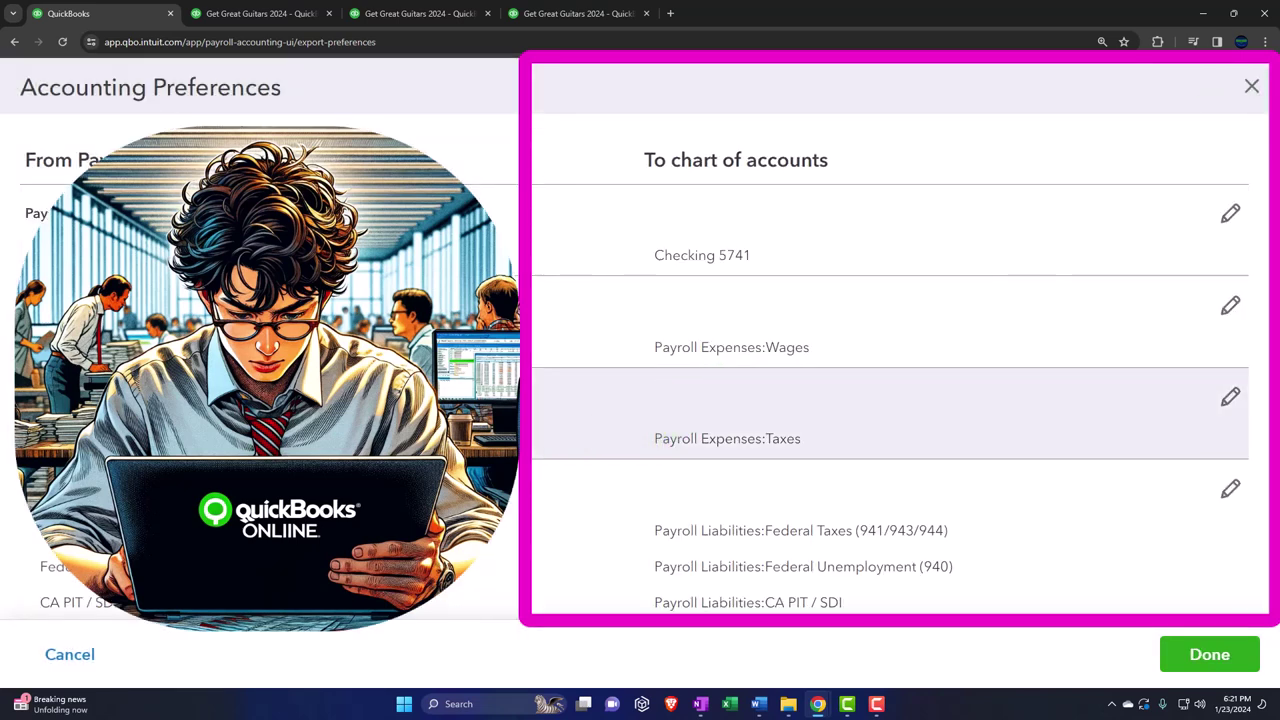
Open the Tax Liability Accounts settings and review the accounts assigned to the different Tax Groups.
{"action": "scroll", "coordinate": [622, 450], "scroll_direction": "down", "scroll_amount": 2}
{"action": "left_click", "coordinate": [1226, 293]}
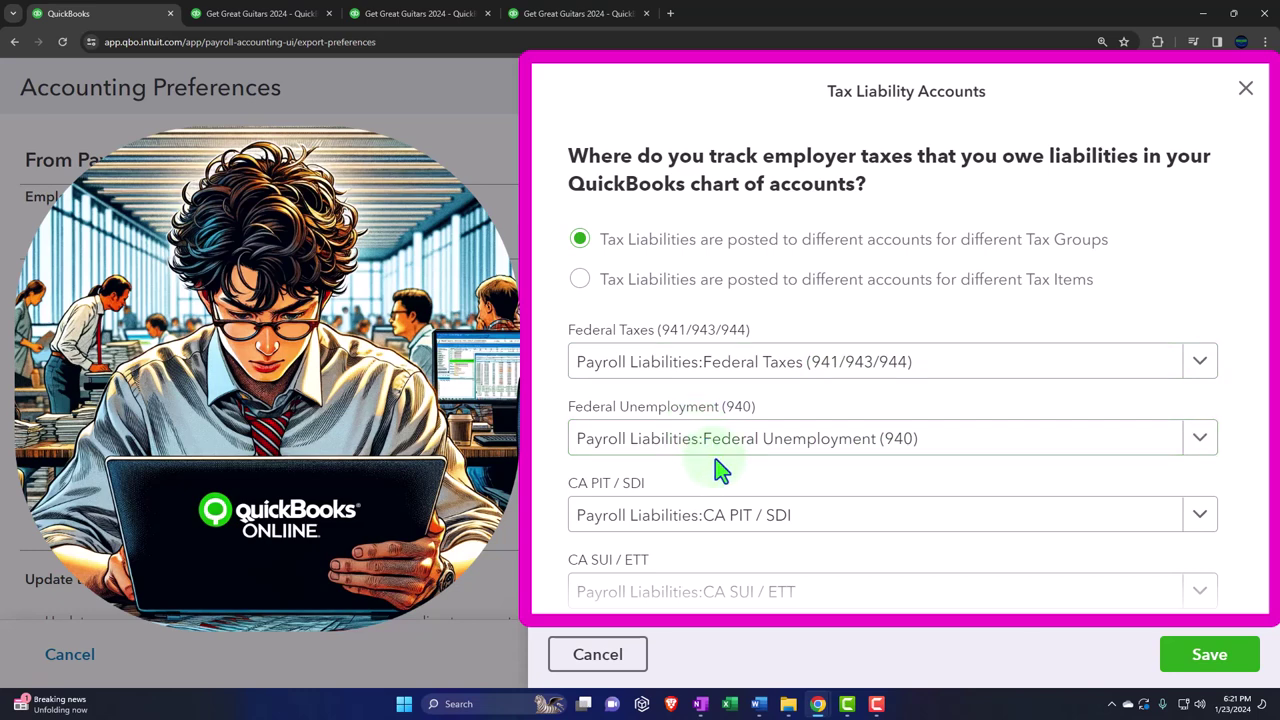
{"action": "scroll", "coordinate": [717, 470], "scroll_direction": "down", "scroll_amount": 1}
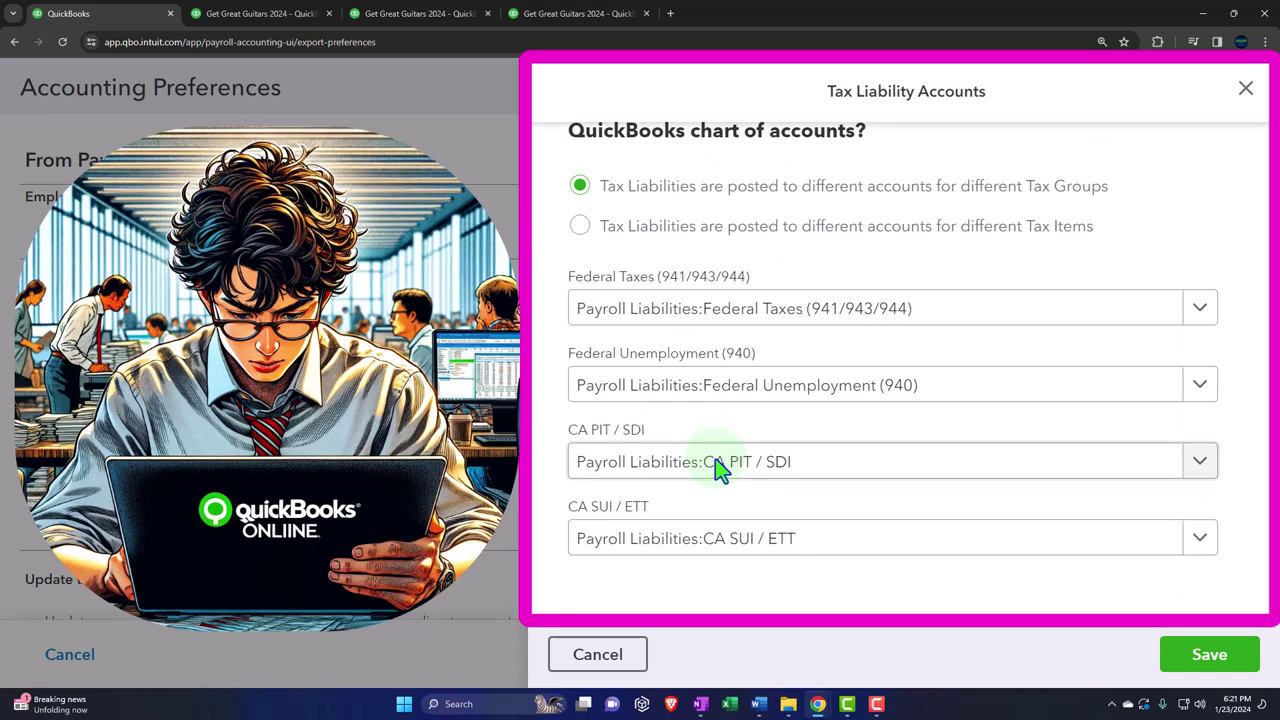
{"action": "scroll", "coordinate": [717, 468], "scroll_direction": "up", "scroll_amount": 1}
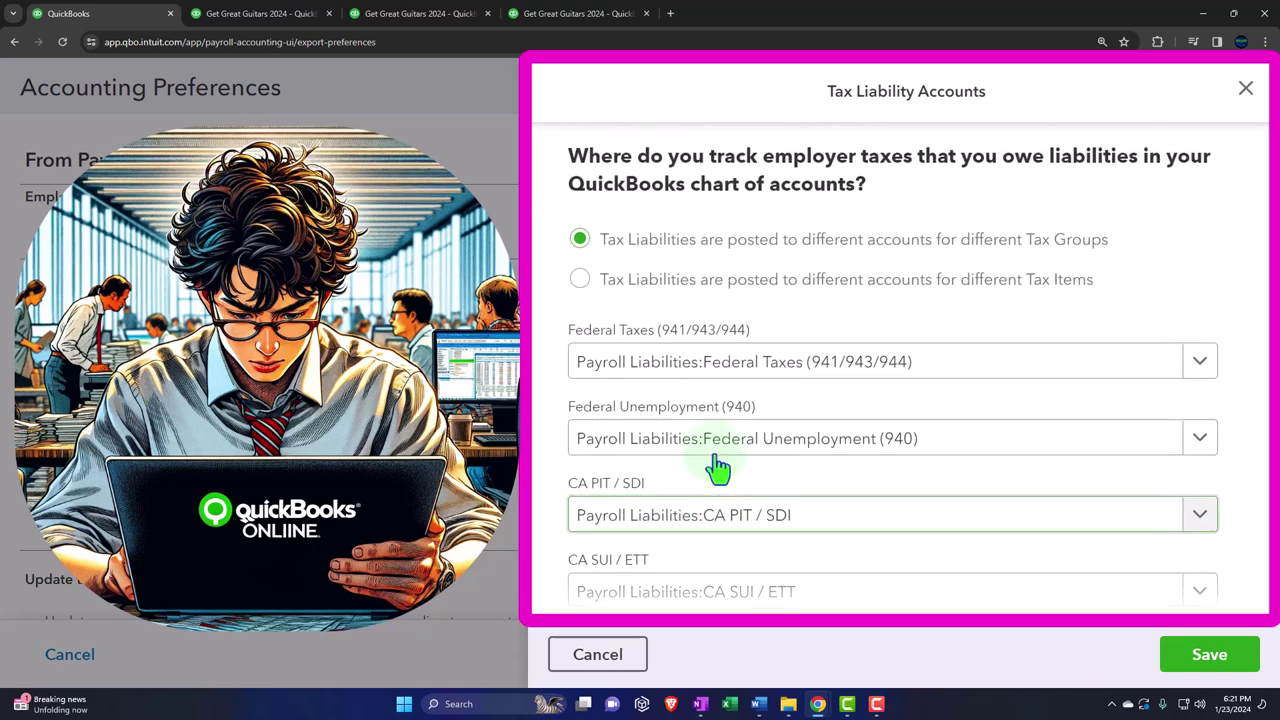
Review the liability accounts listed when posting by different Tax Items, and close the Tax Liability Accounts settings without saving.
{"action": "left_click", "coordinate": [581, 281]}
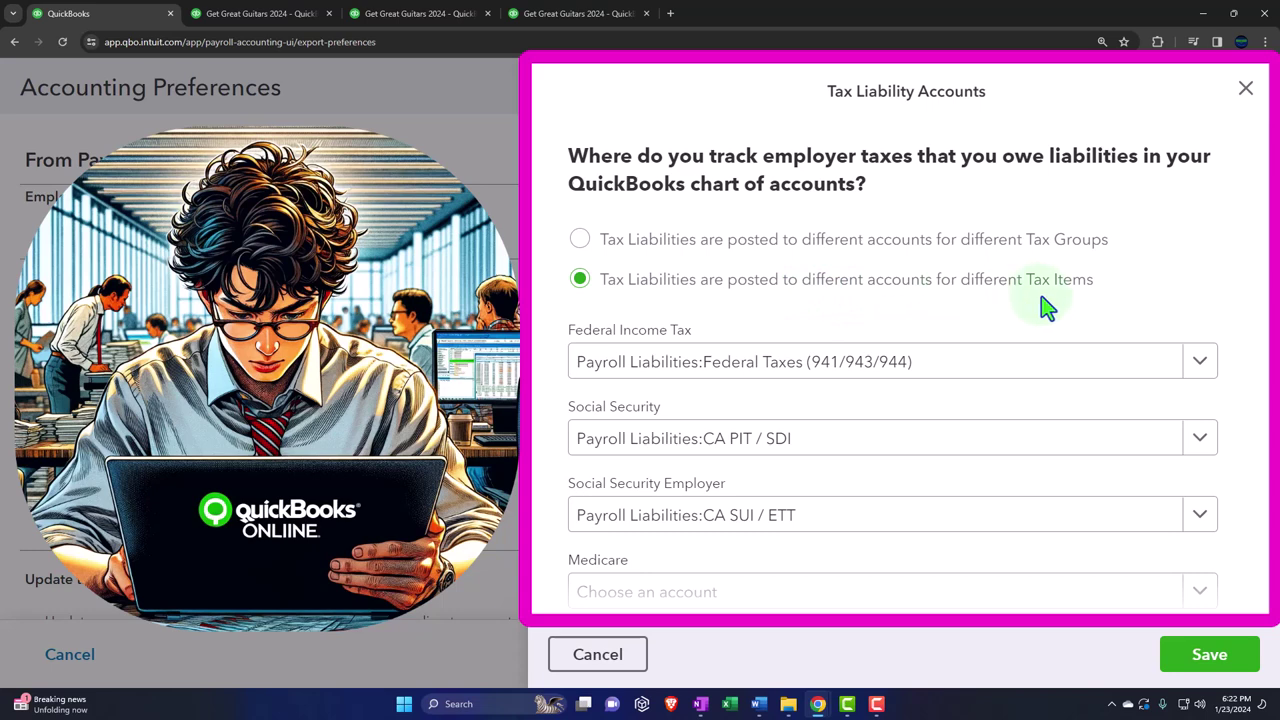
{"action": "scroll", "coordinate": [1045, 307], "scroll_direction": "down", "scroll_amount": 1}
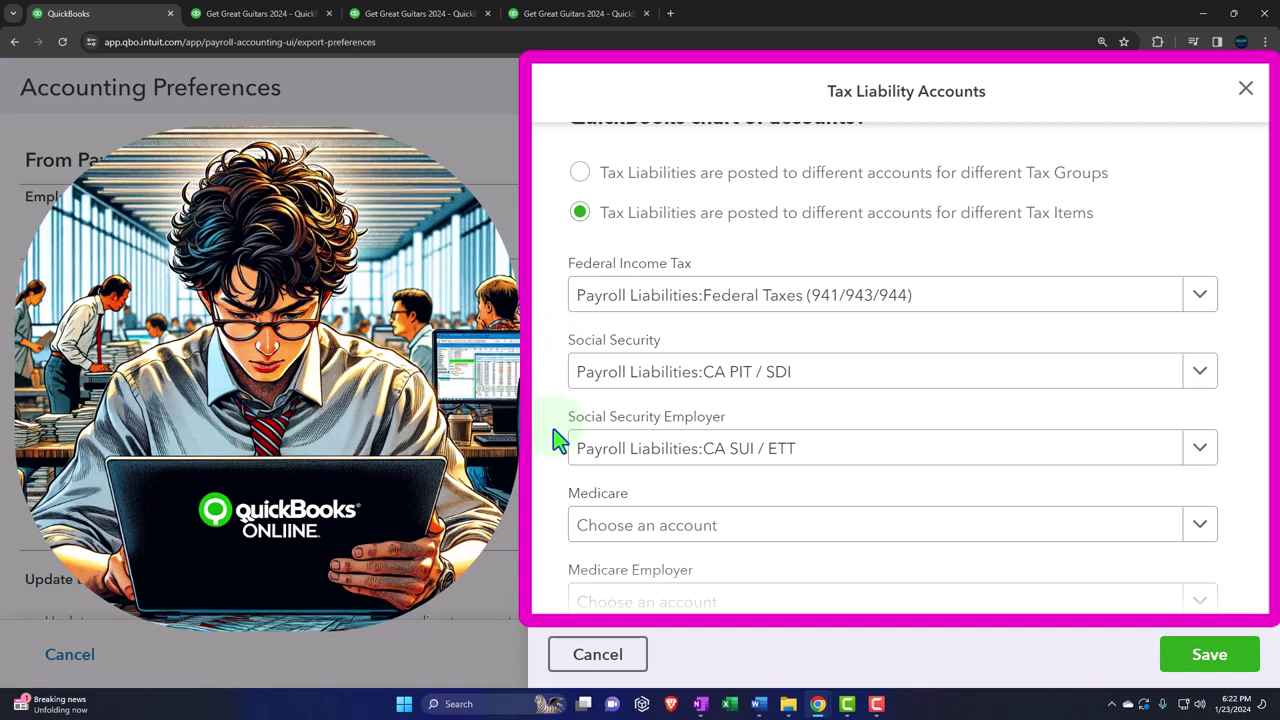
{"action": "scroll", "coordinate": [558, 440], "scroll_direction": "down", "scroll_amount": 2}
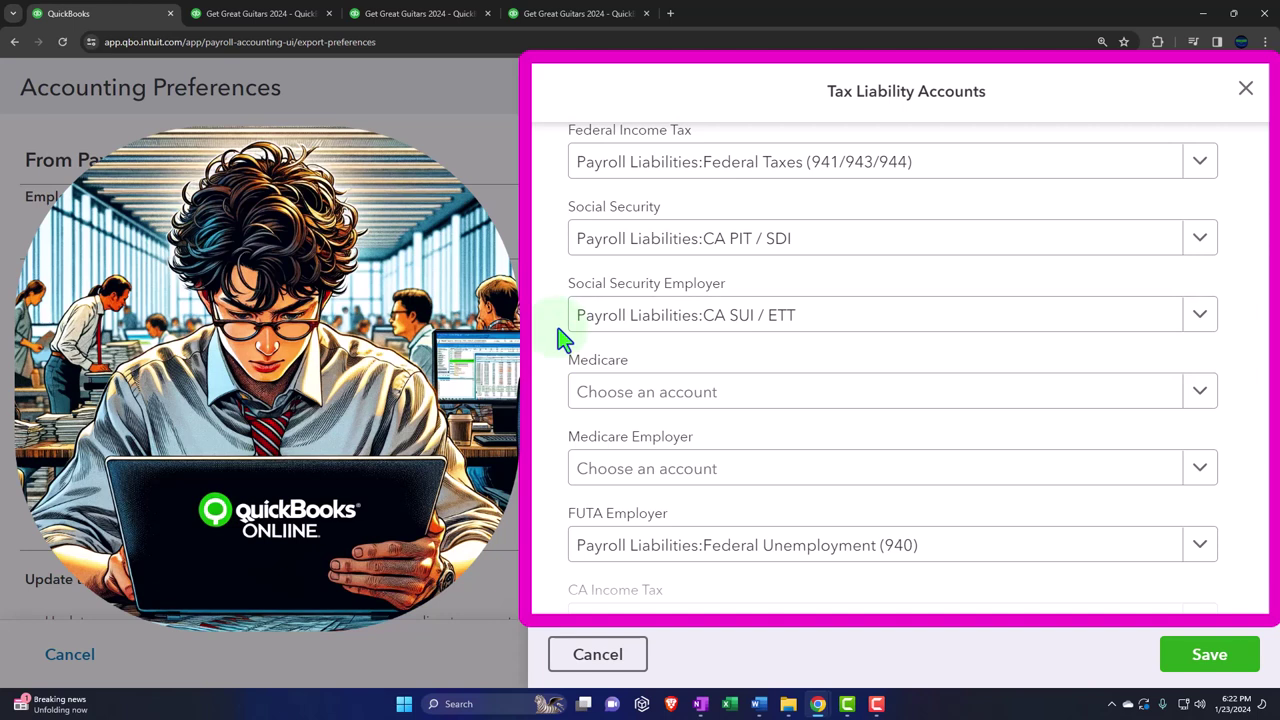
{"action": "scroll", "coordinate": [562, 340], "scroll_direction": "down", "scroll_amount": 1}
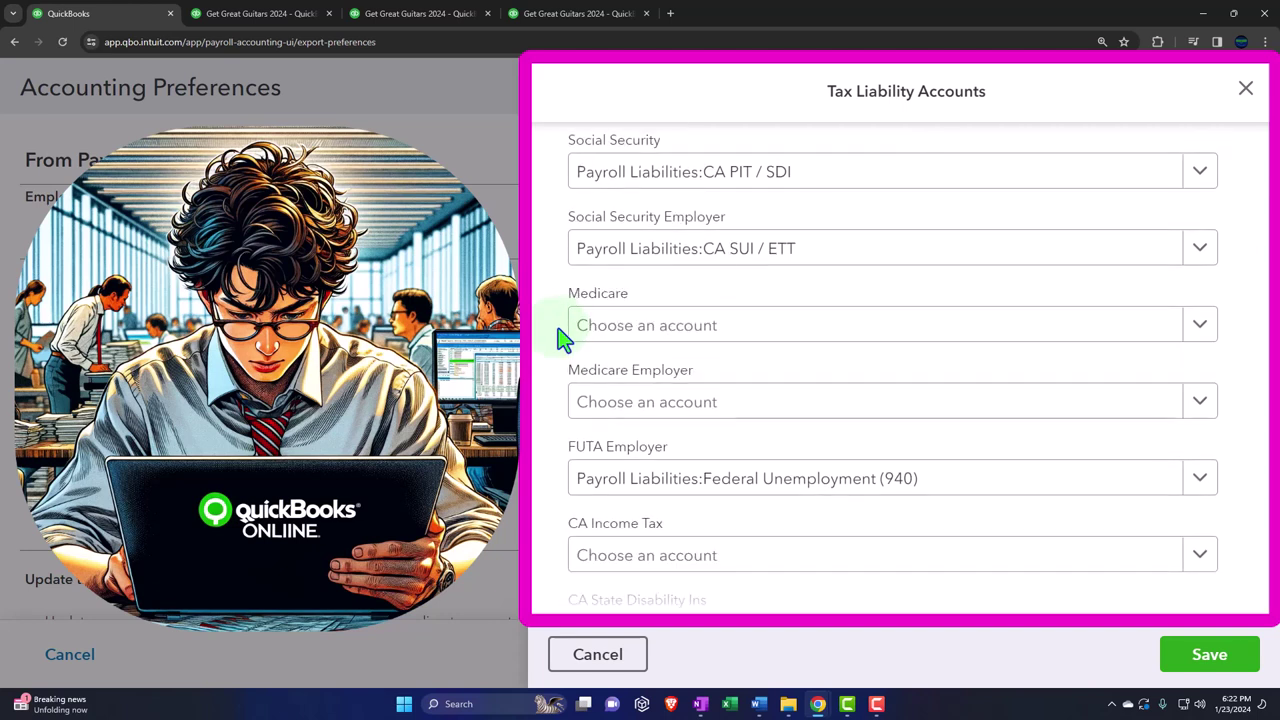
{"action": "scroll", "coordinate": [562, 340], "scroll_direction": "down", "scroll_amount": 1}
{"action": "scroll", "coordinate": [562, 340], "scroll_direction": "down", "scroll_amount": 1}
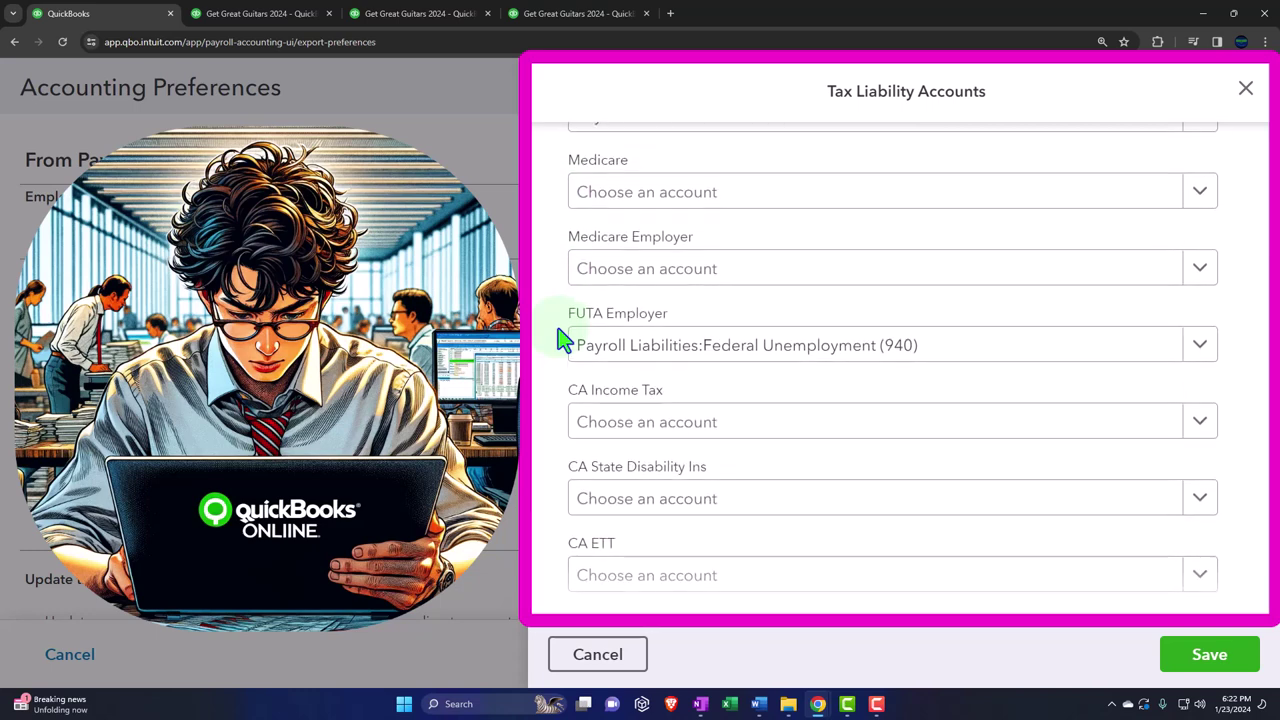
{"action": "scroll", "coordinate": [552, 336], "scroll_direction": "down", "scroll_amount": 1}
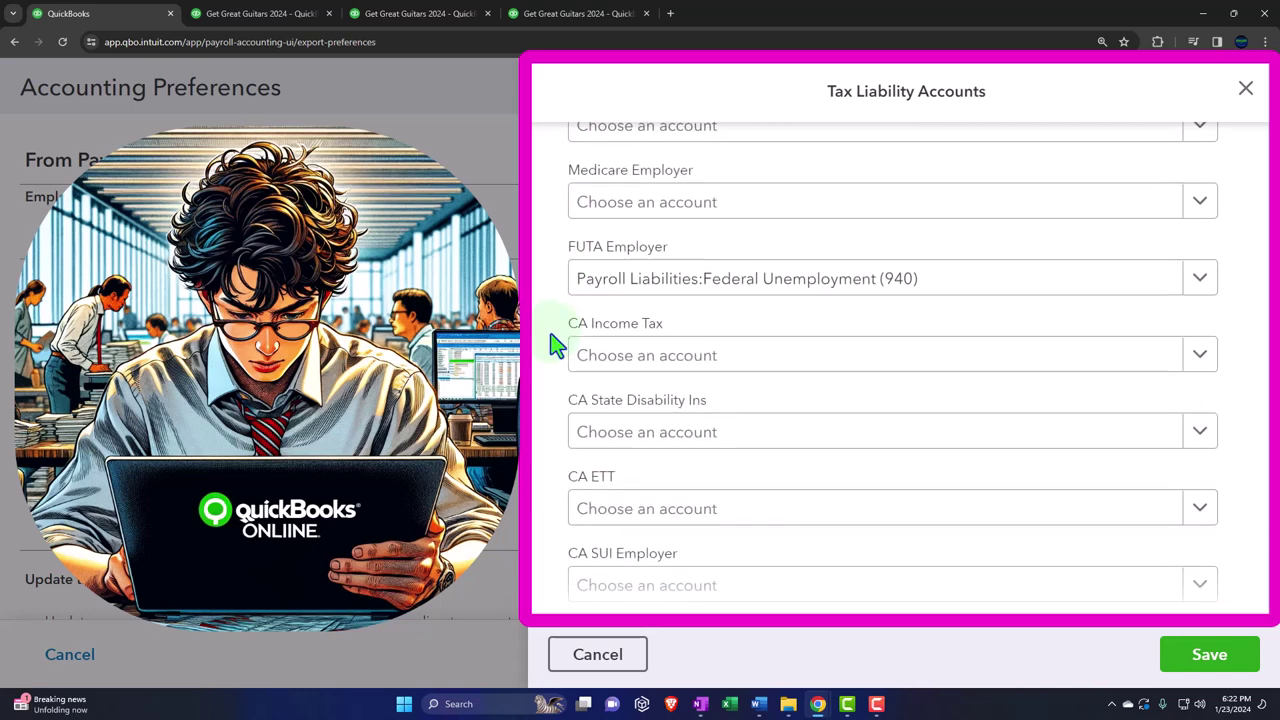
{"action": "scroll", "coordinate": [552, 345], "scroll_direction": "up", "scroll_amount": 8}
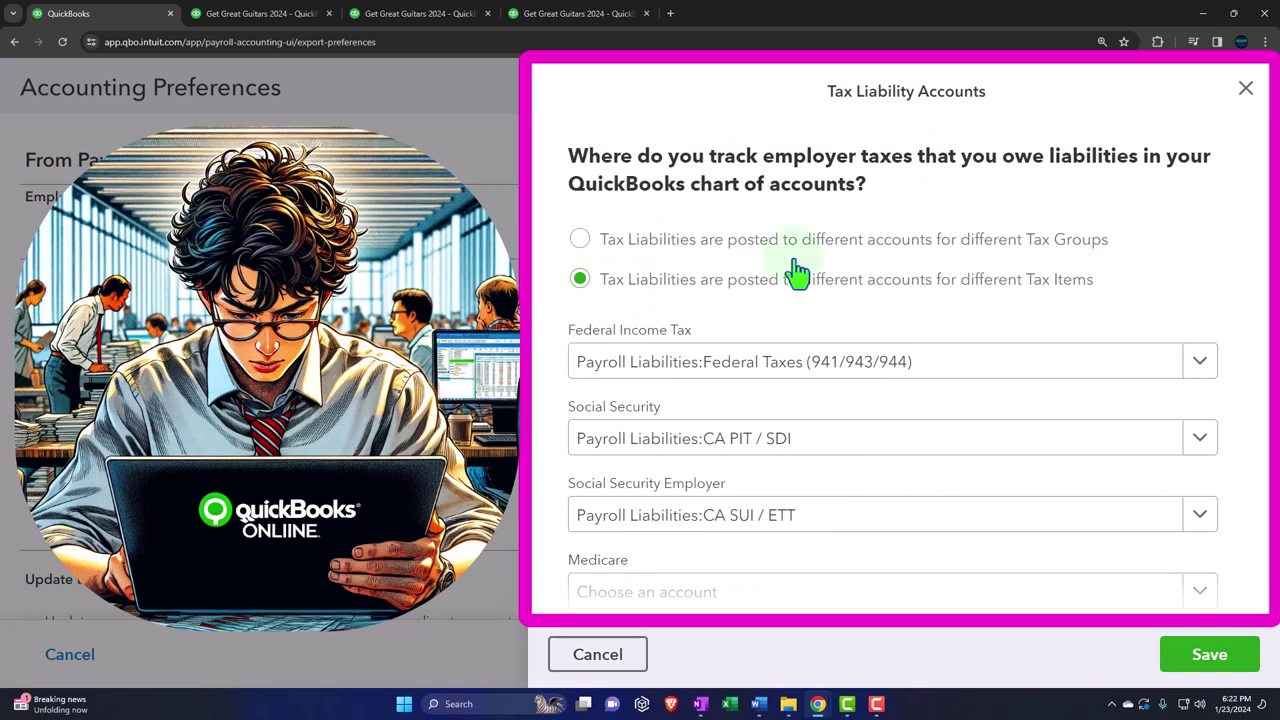
{"action": "left_click", "coordinate": [1247, 90]}
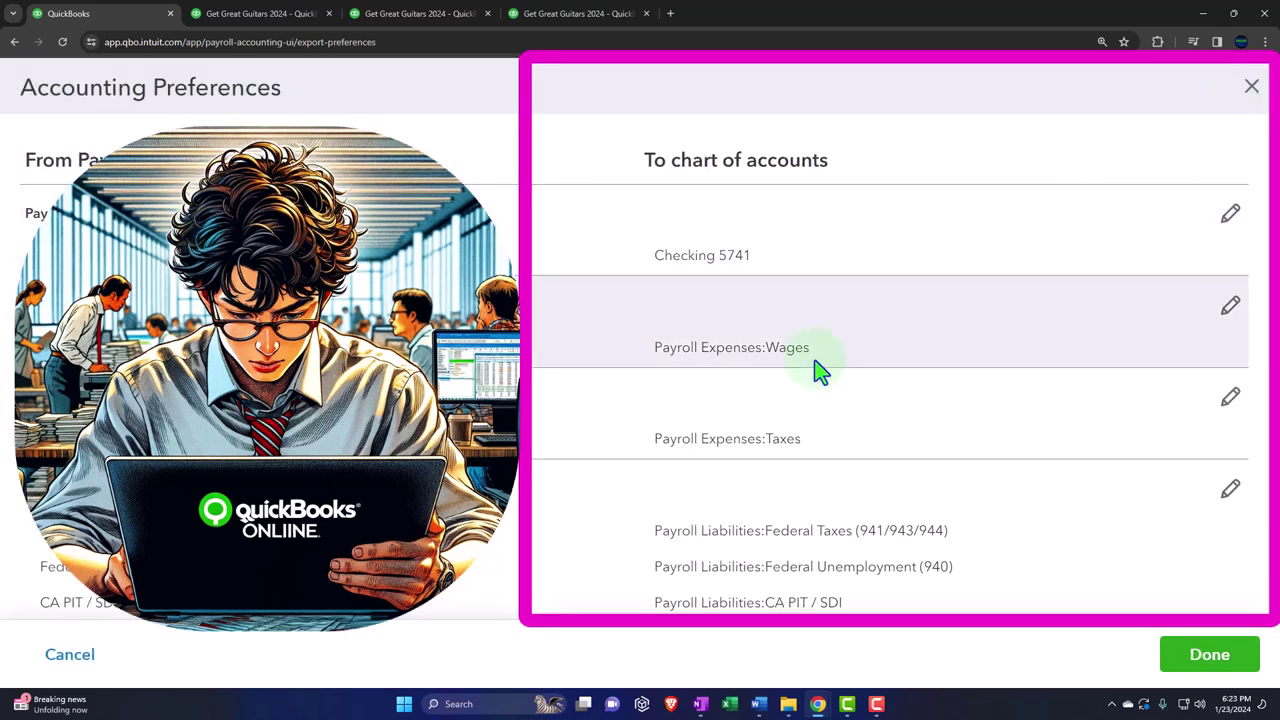
Review the Class Tracking option for different classes for different employees without saving, and exit the payroll settings to the Employees page.
{"action": "scroll", "coordinate": [654, 404], "scroll_direction": "down", "scroll_amount": 2}
{"action": "scroll", "coordinate": [652, 412], "scroll_direction": "down", "scroll_amount": 3}
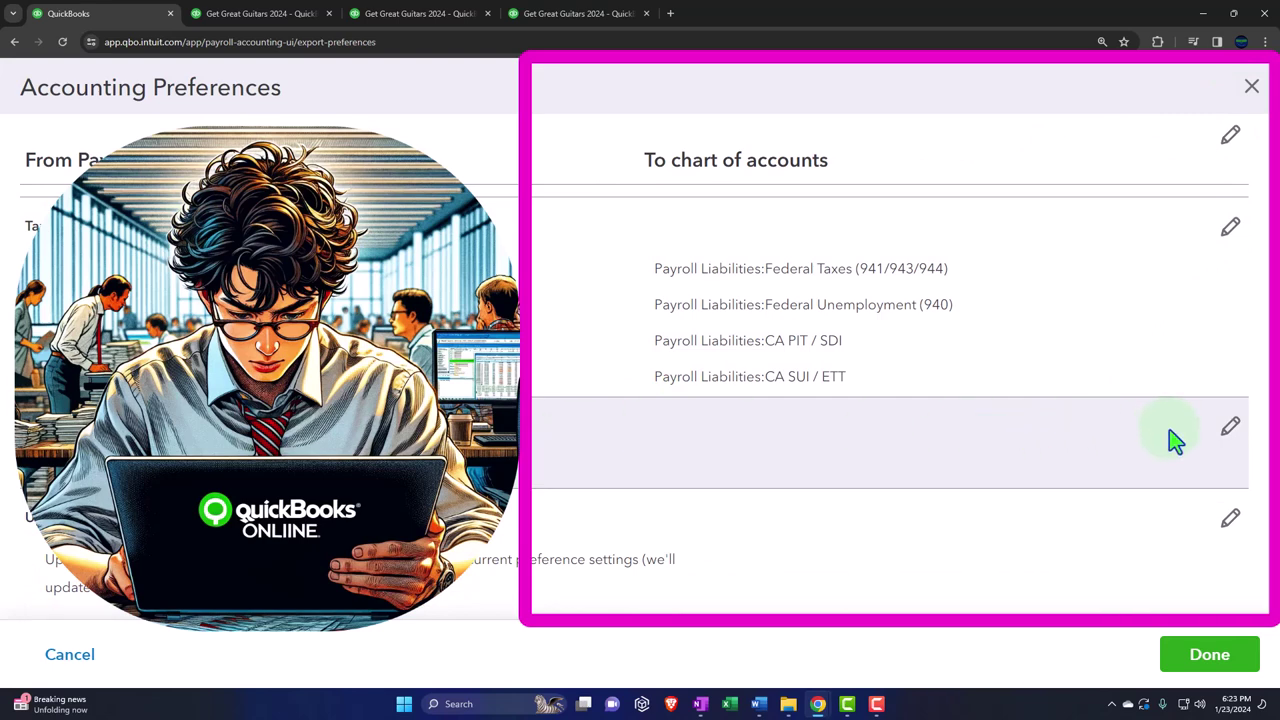
{"action": "left_click", "coordinate": [1229, 432]}
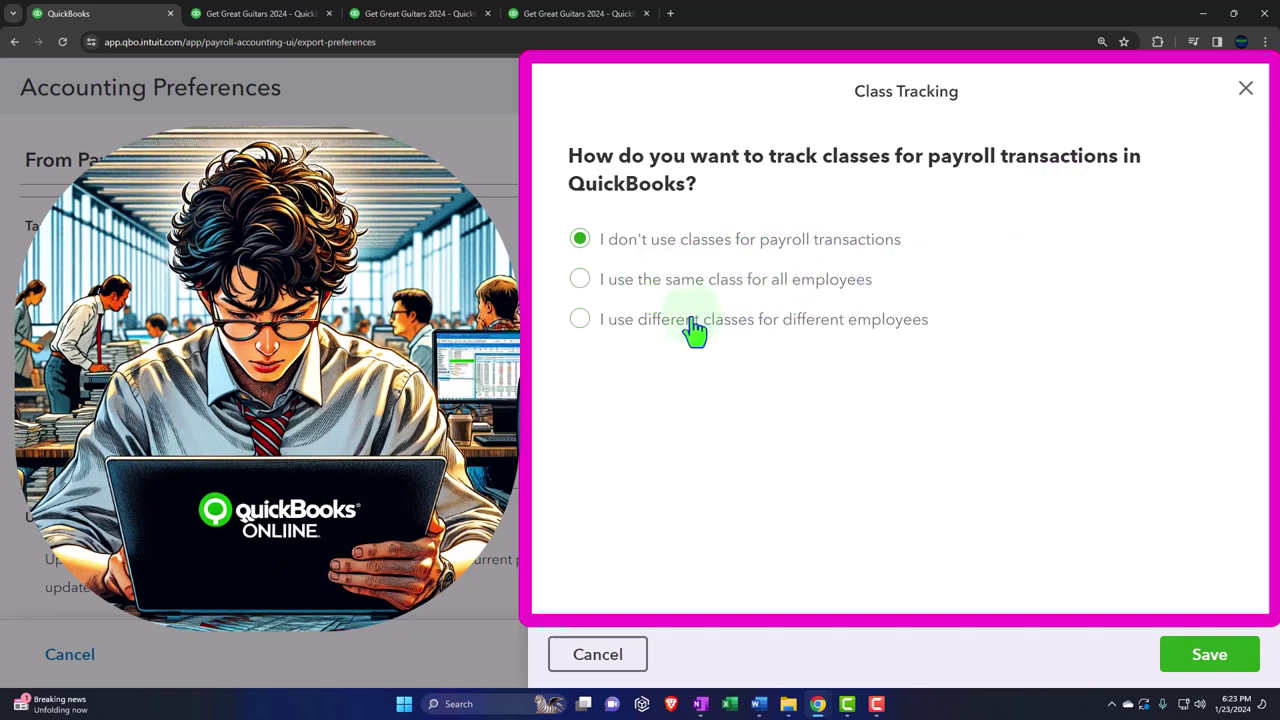
{"action": "left_click", "coordinate": [580, 320]}
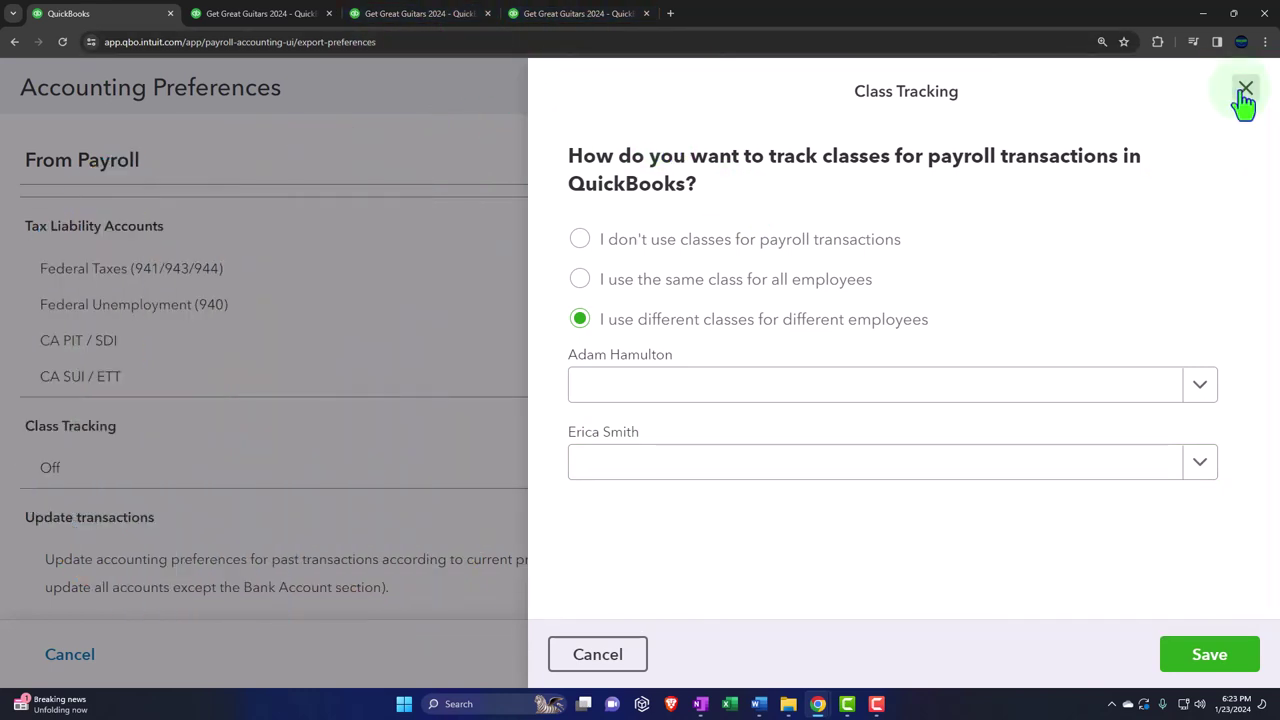
{"action": "left_click", "coordinate": [1245, 91]}
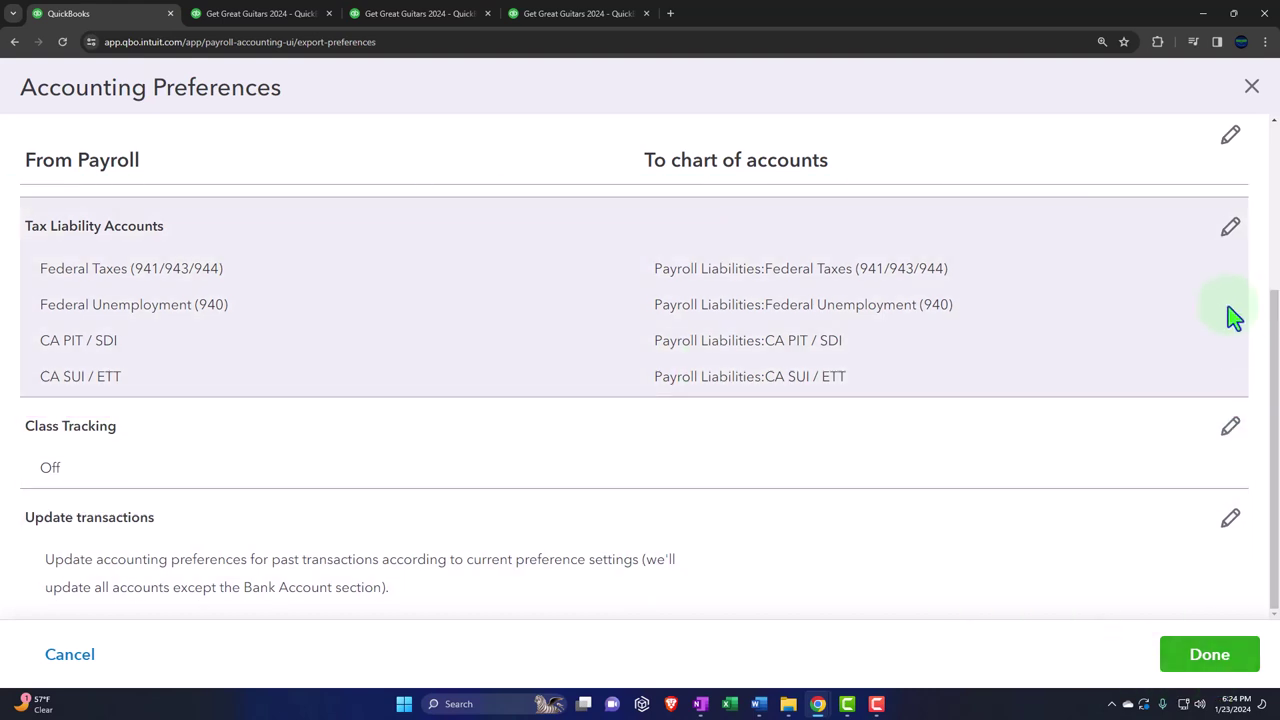
{"action": "left_click", "coordinate": [1250, 88]}
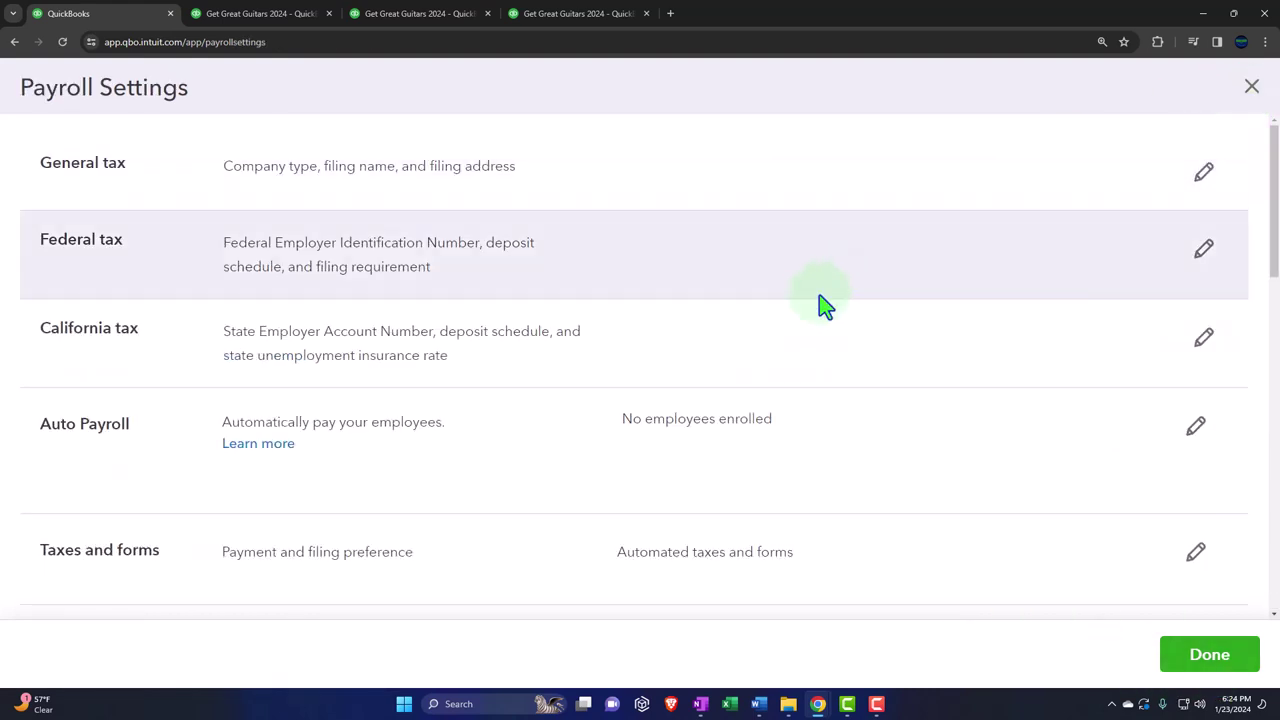
{"action": "left_click", "coordinate": [1251, 88]}
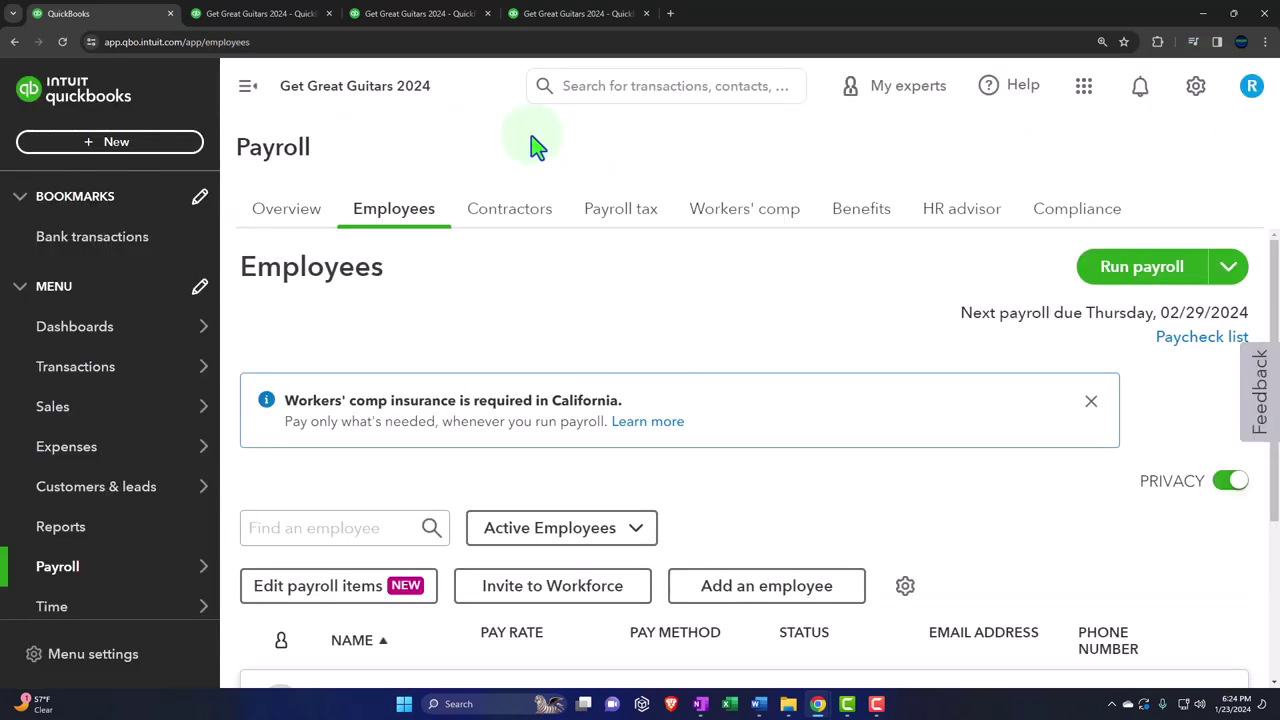
Review the Payroll Liabilities accounts on the January 2024 balance sheet, and bring up the payroll expenses on the profit and loss report.
{"action": "left_click", "coordinate": [275, 28]}
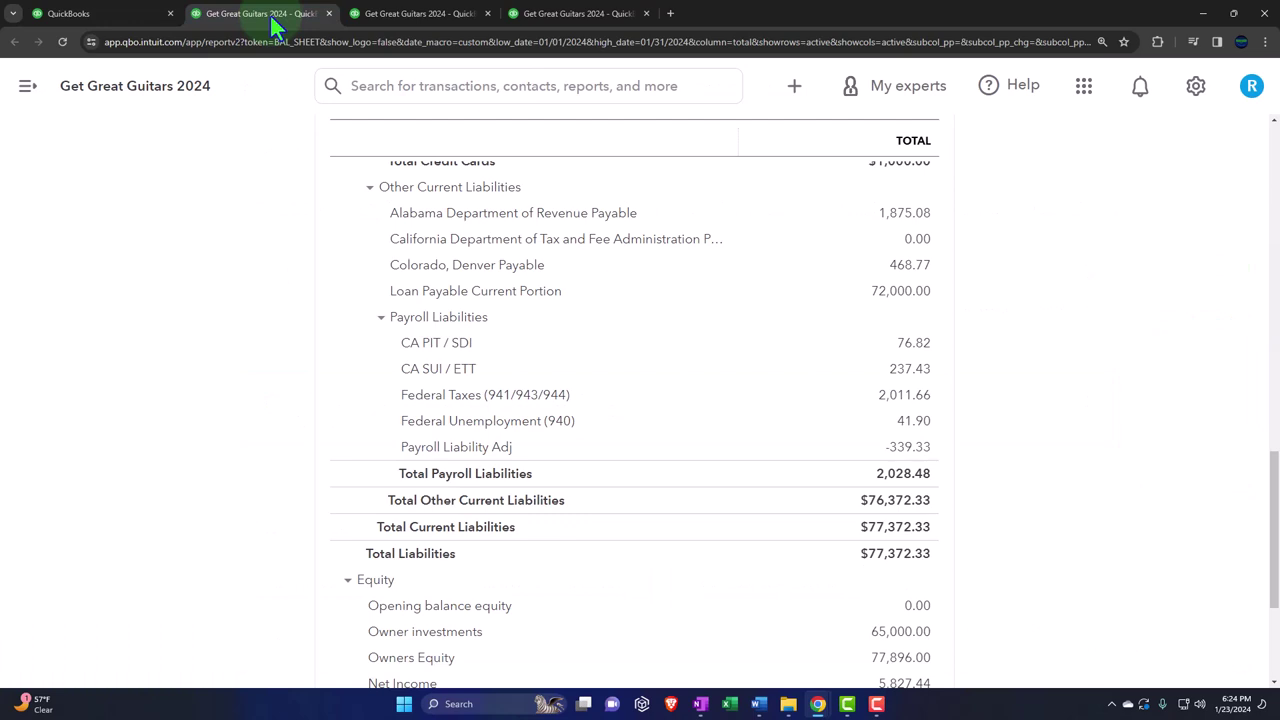
{"action": "key", "text": "ctrl+plus"}
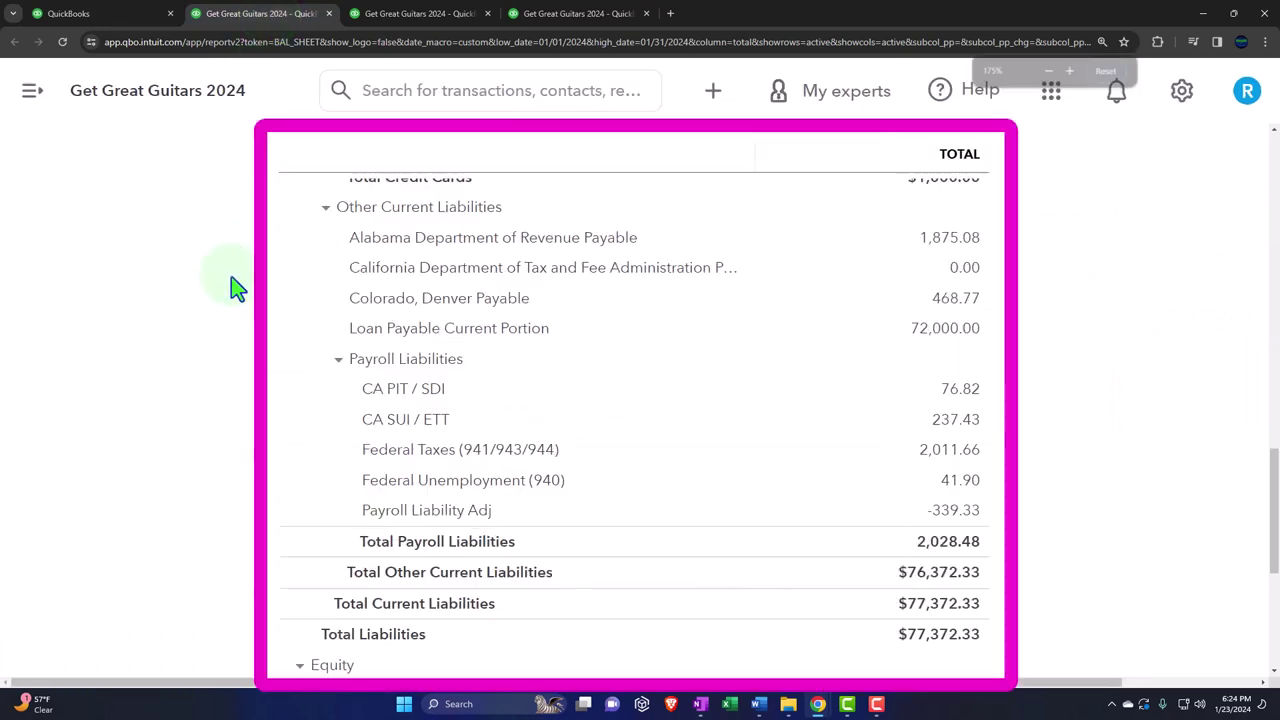
{"action": "scroll", "coordinate": [240, 316], "scroll_direction": "up", "scroll_amount": 3}
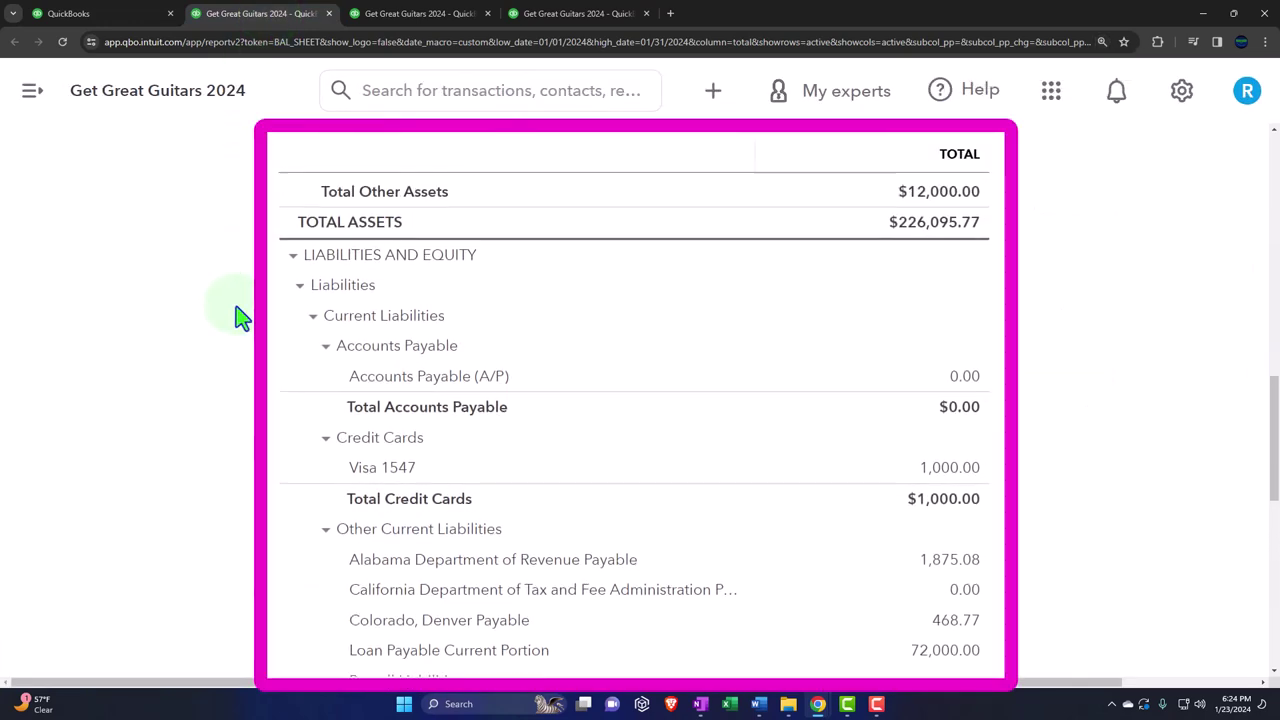
{"action": "scroll", "coordinate": [240, 316], "scroll_direction": "down", "scroll_amount": 2}
{"action": "scroll", "coordinate": [240, 316], "scroll_direction": "down", "scroll_amount": 2}
{"action": "left_click", "coordinate": [338, 295]}
{"action": "left_click", "coordinate": [338, 298]}
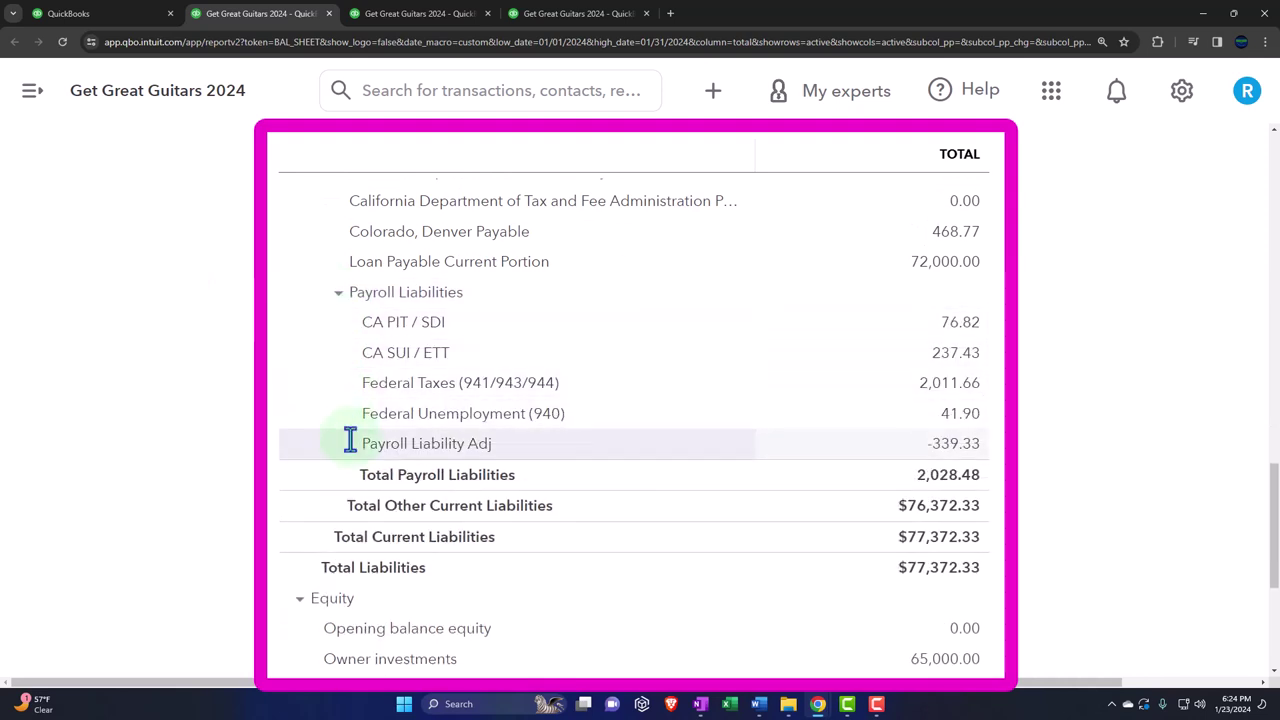
{"action": "key", "text": "ctrl+Tab"}
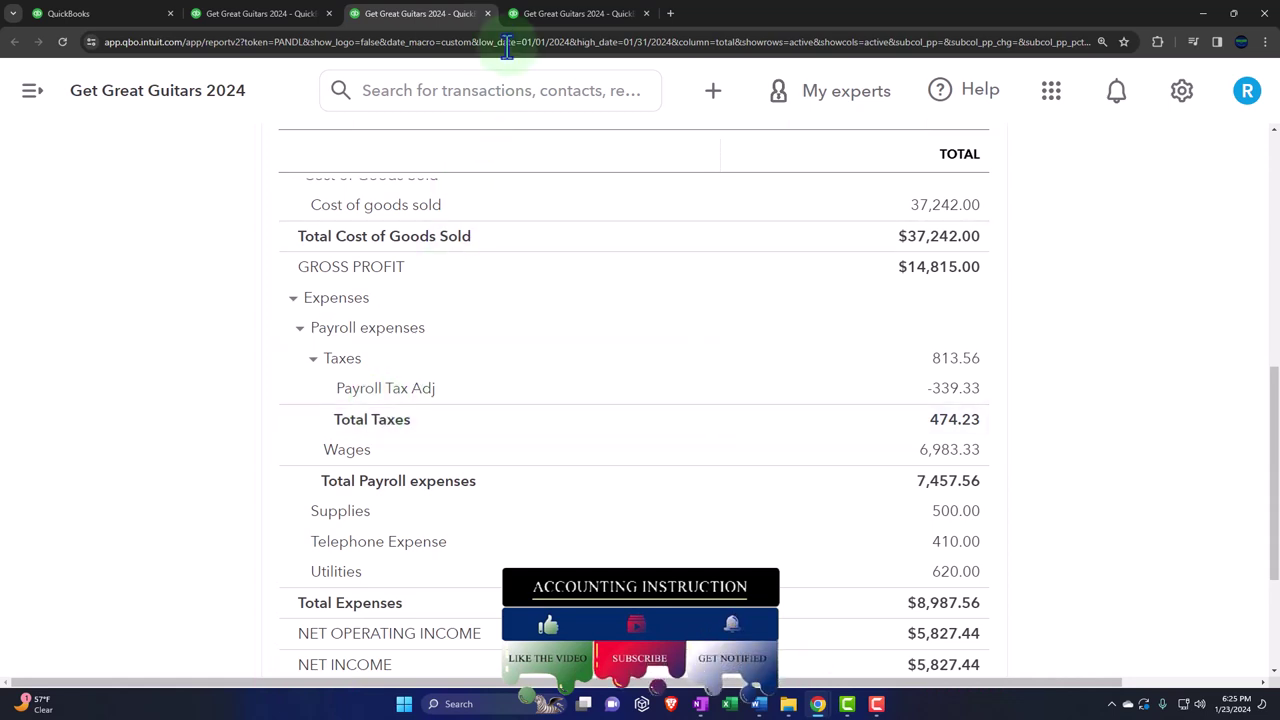
Refresh the Trial Balance for 01/01/2024 to 01/31/2024 and review its debit and credit balances, including the payroll accounts, down to the totals.
{"action": "left_click", "coordinate": [578, 13]}
{"action": "scroll", "coordinate": [785, 265], "scroll_direction": "up", "scroll_amount": 2}
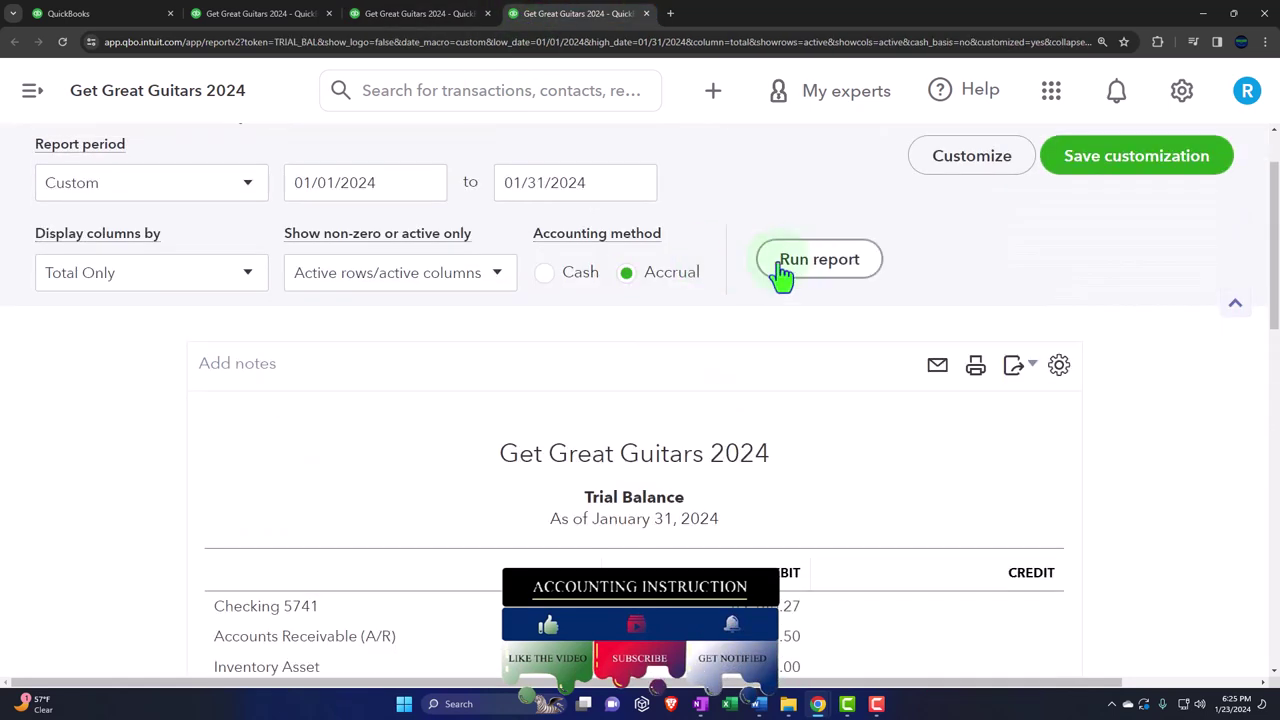
{"action": "scroll", "coordinate": [776, 300], "scroll_direction": "down", "scroll_amount": 2}
{"action": "key", "text": "ctrl+minus"}
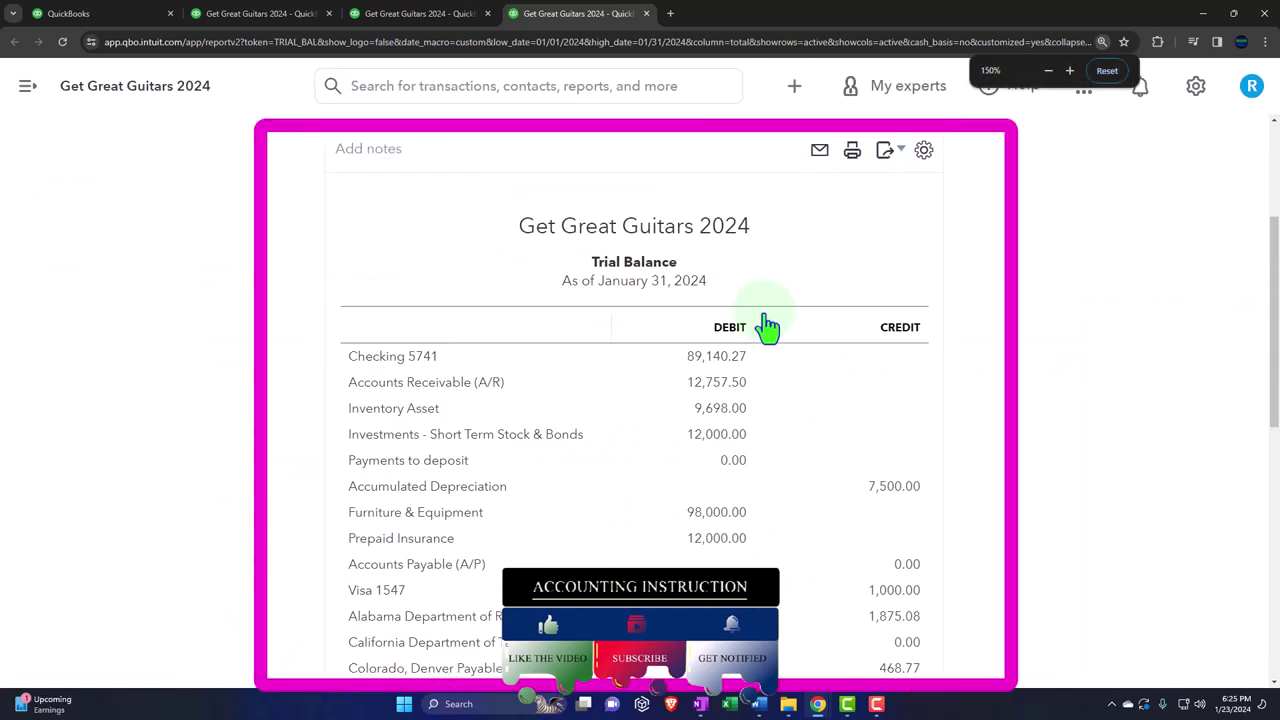
{"action": "scroll", "coordinate": [766, 327], "scroll_direction": "down", "scroll_amount": 2}
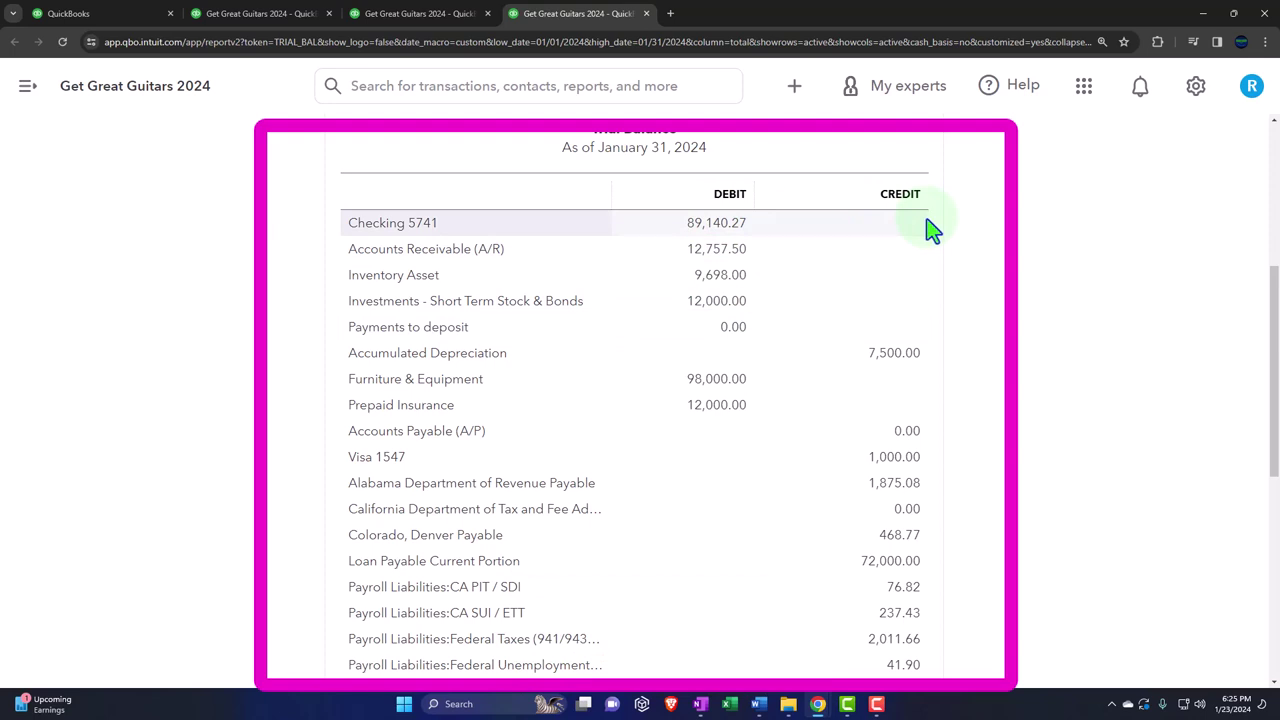
{"action": "scroll", "coordinate": [935, 232], "scroll_direction": "down", "scroll_amount": 4}
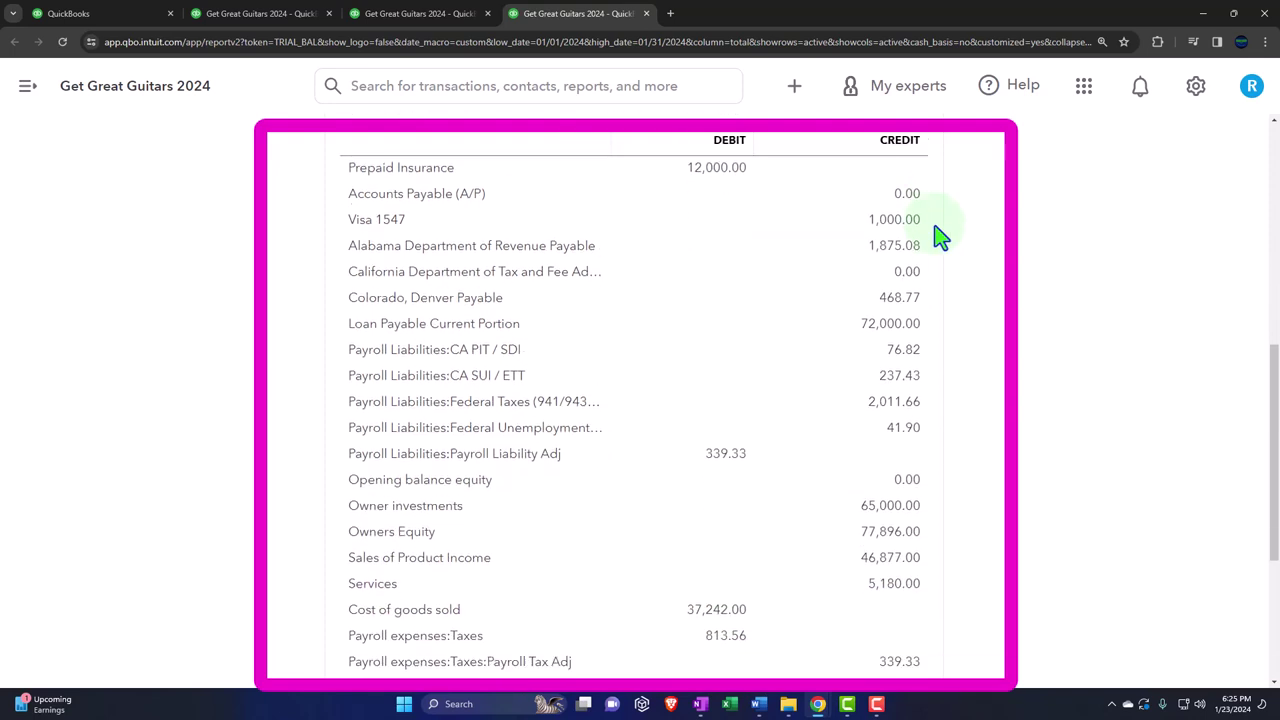
{"action": "scroll", "coordinate": [938, 234], "scroll_direction": "down", "scroll_amount": 3}
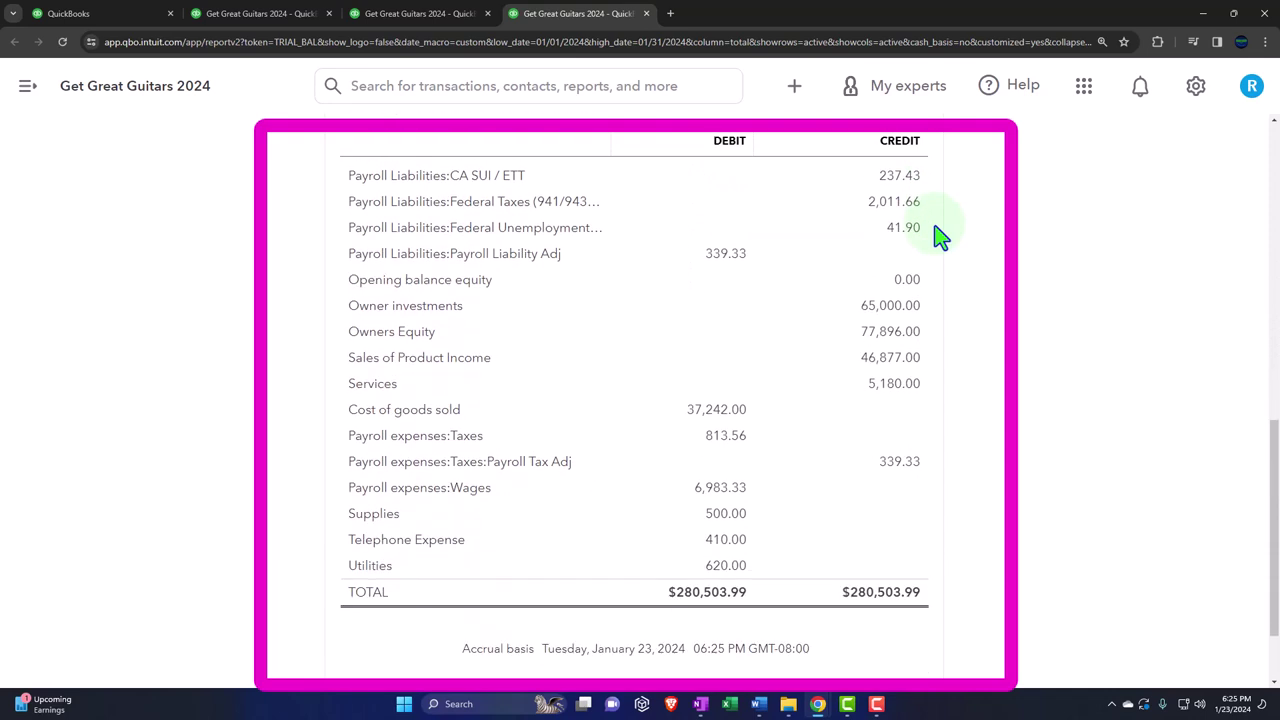